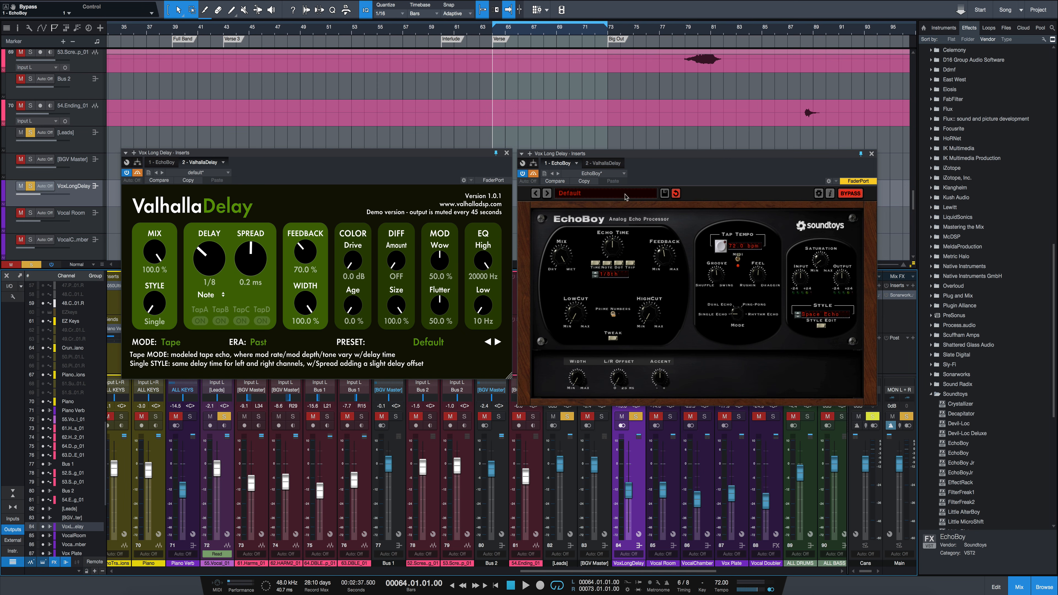
# - Examine EchoBoy's Tweak and Style Edit controls along with ValhallaDelay's Era and Mode options
pyautogui.click(613, 339)
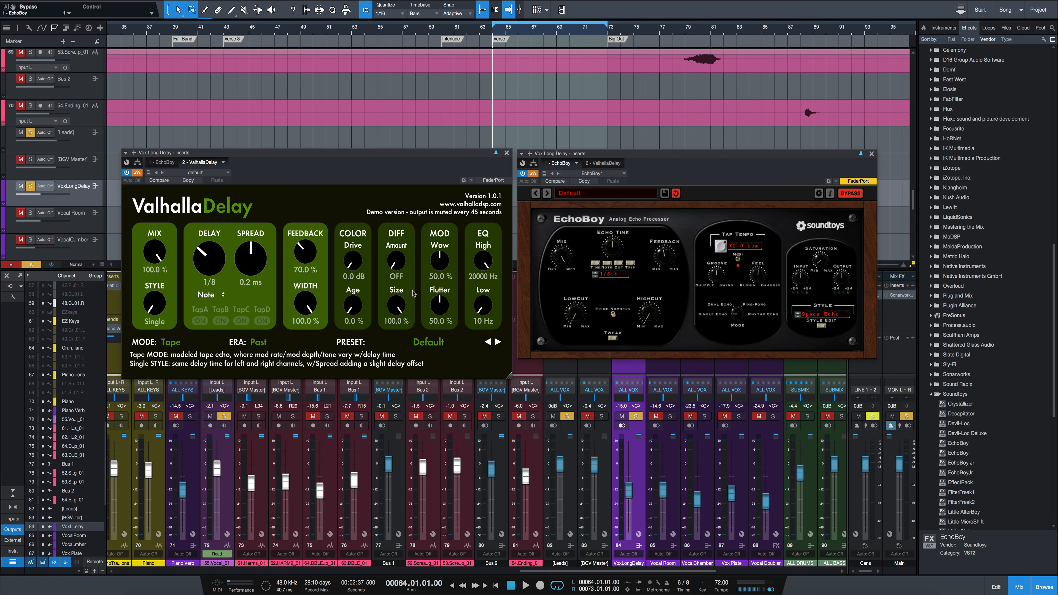
pyautogui.click(256, 341)
pyautogui.click(256, 342)
pyautogui.click(175, 340)
pyautogui.click(175, 340)
pyautogui.click(613, 338)
pyautogui.click(824, 326)
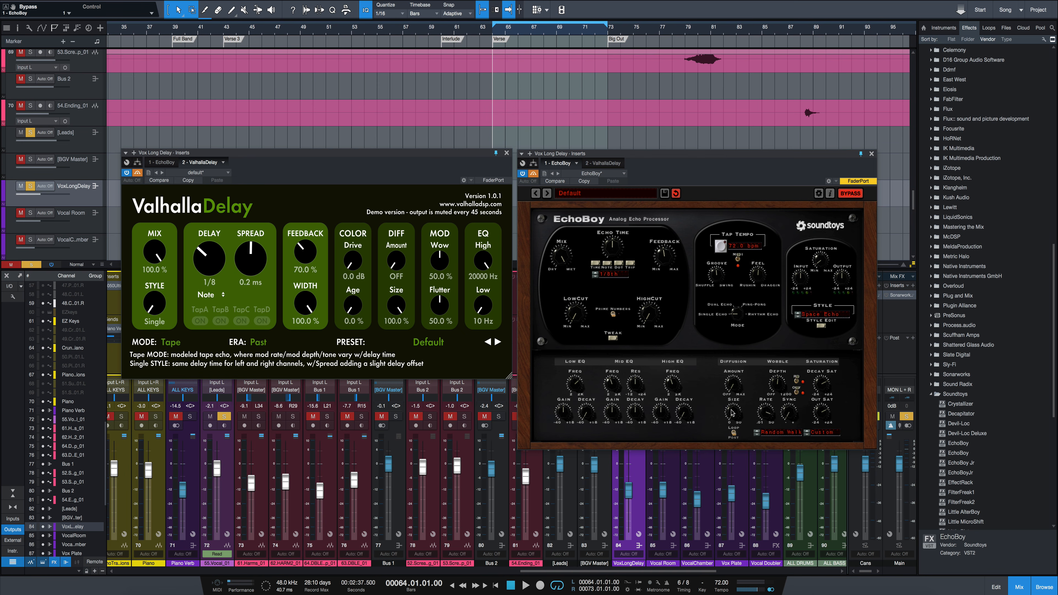
pyautogui.click(822, 326)
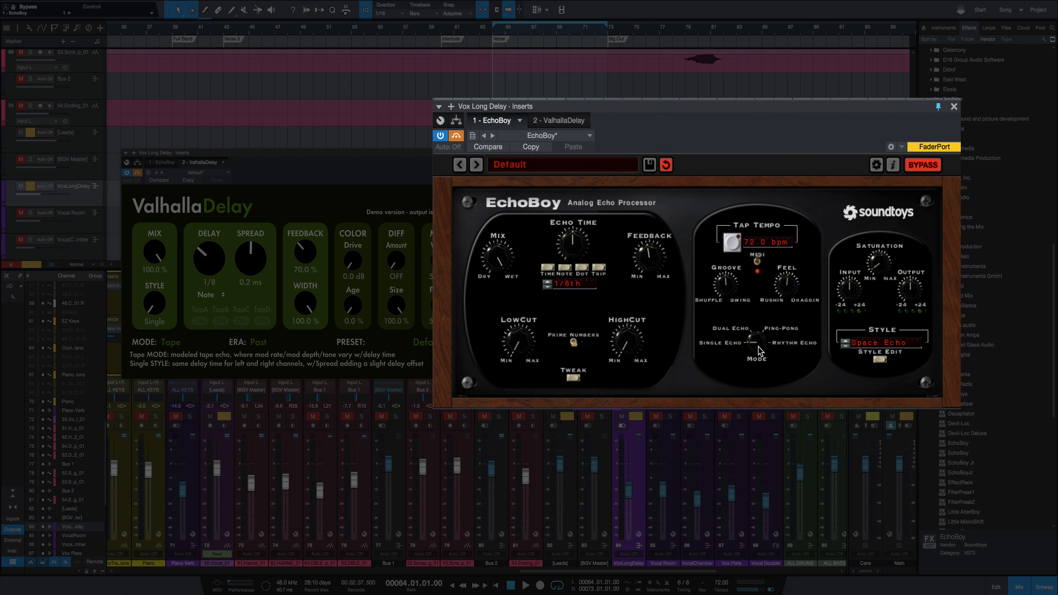
# - Try EchoBoy's Rhythm Echo mode with a custom beat pattern, varied shape and repeats, and return it to Single Echo mode
pyautogui.moveTo(758, 347); pyautogui.dragTo(779, 228)
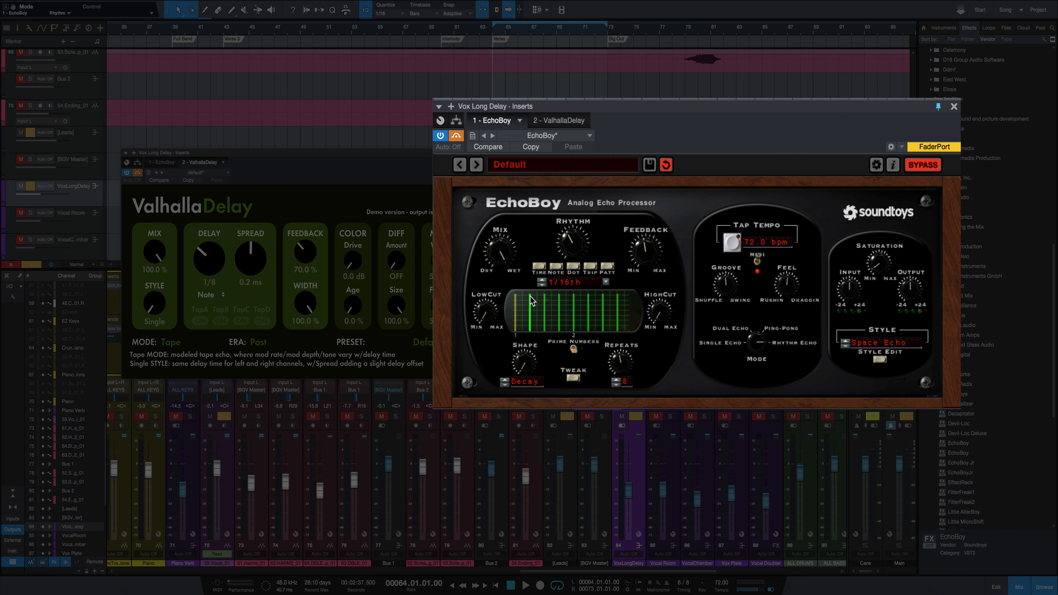
pyautogui.moveTo(530, 296); pyautogui.dragTo(534, 316)
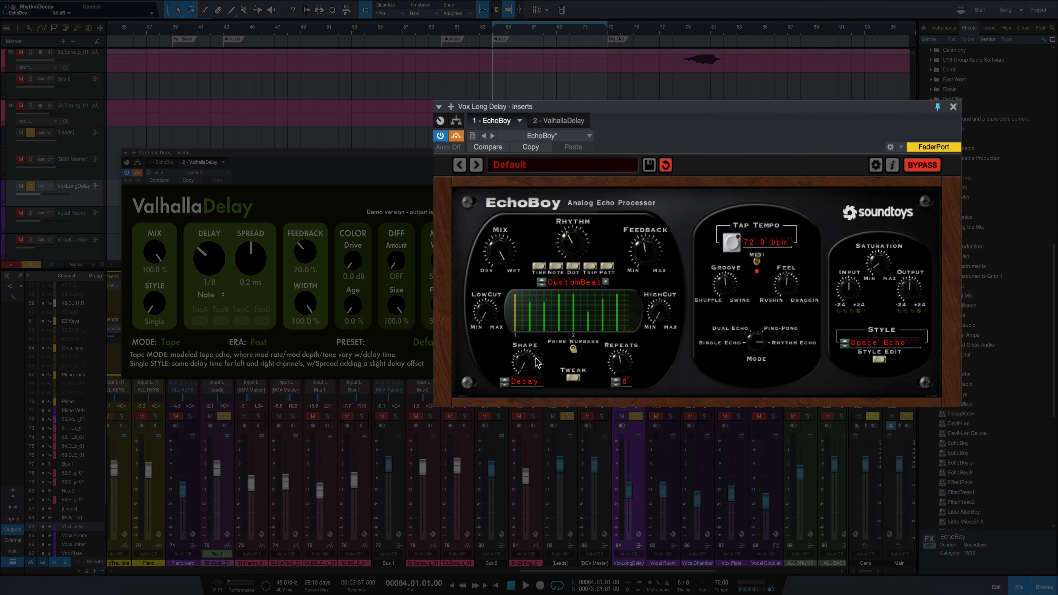
pyautogui.click(524, 382)
pyautogui.click(541, 364)
pyautogui.moveTo(520, 369); pyautogui.dragTo(524, 343)
pyautogui.moveTo(626, 367); pyautogui.dragTo(625, 404)
pyautogui.moveTo(760, 347); pyautogui.dragTo(739, 439)
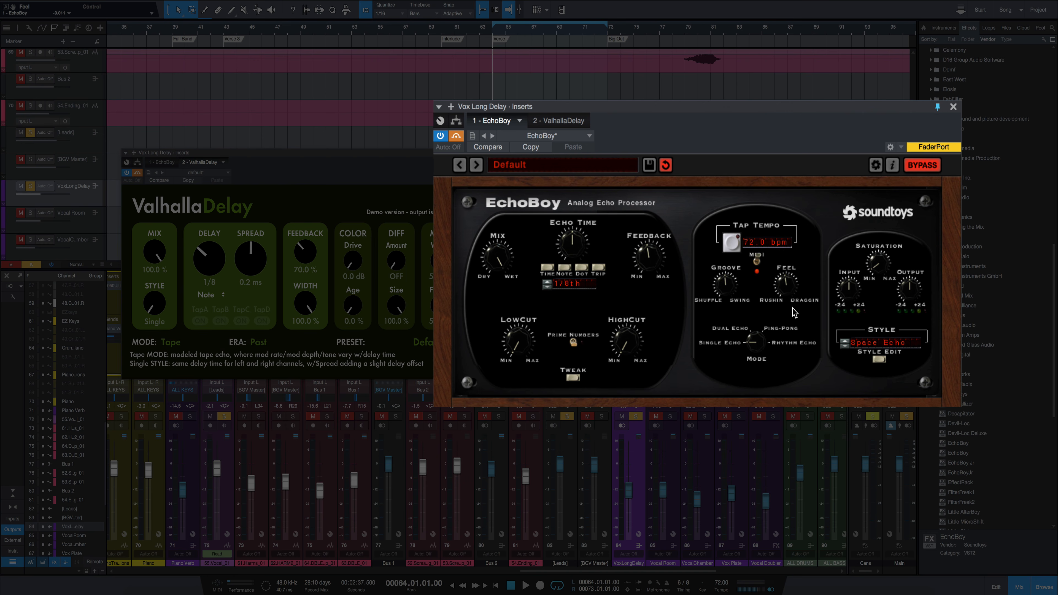
# - Show EchoBoy's Tweak controls and vary the Accent amount up and down
pyautogui.click(577, 379)
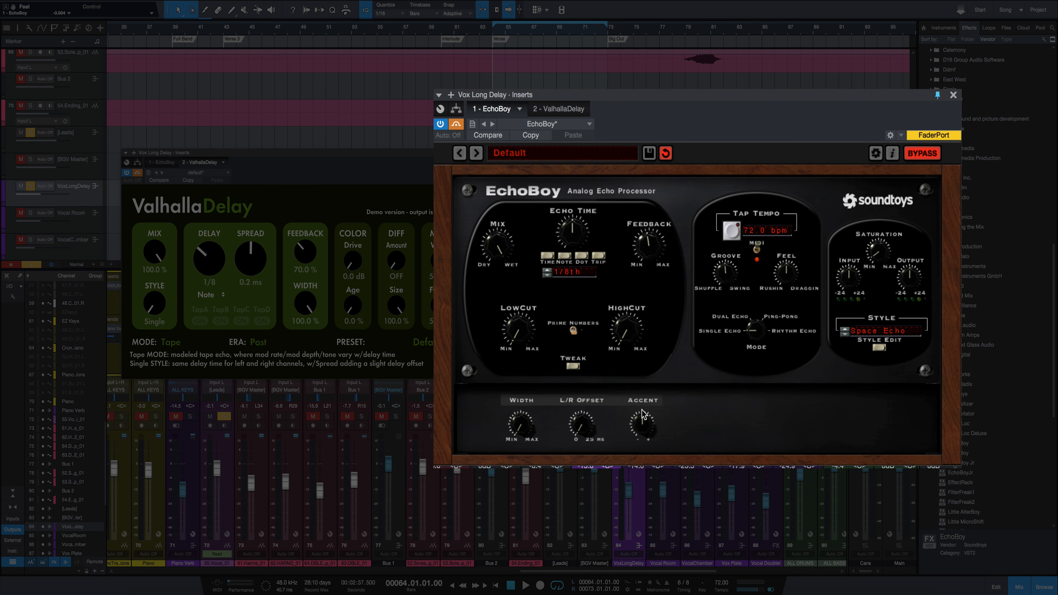
pyautogui.moveTo(642, 415); pyautogui.dragTo(650, 368)
pyautogui.moveTo(650, 436); pyautogui.dragTo(655, 375)
pyautogui.moveTo(645, 422); pyautogui.dragTo(650, 453)
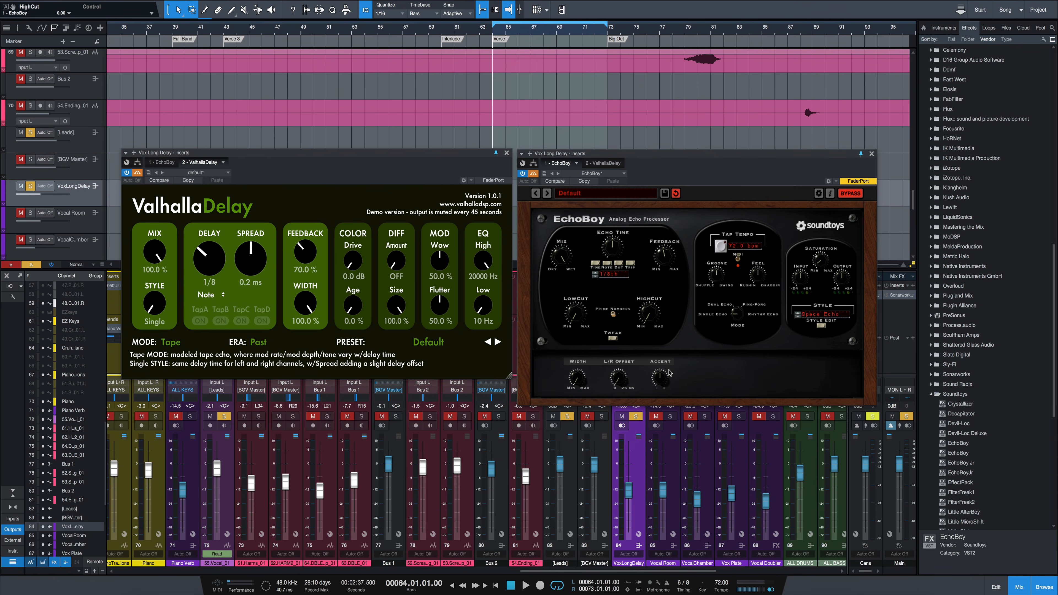
# - Compare ValhallaDelay's delay modes with EchoBoy's echo styles, keeping Tape and Space Echo selected
pyautogui.click(360, 179)
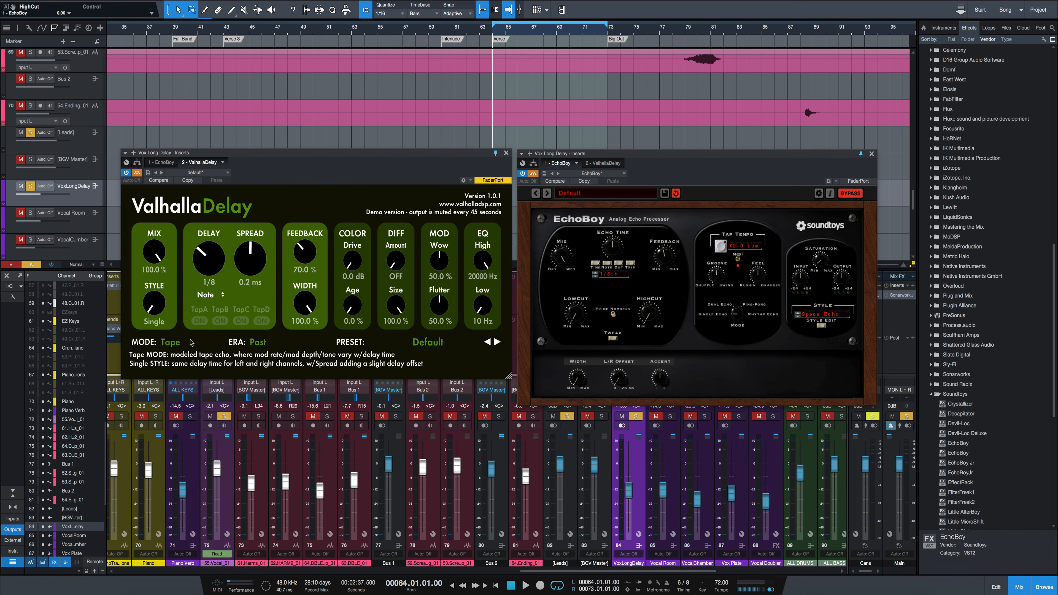
pyautogui.click(180, 344)
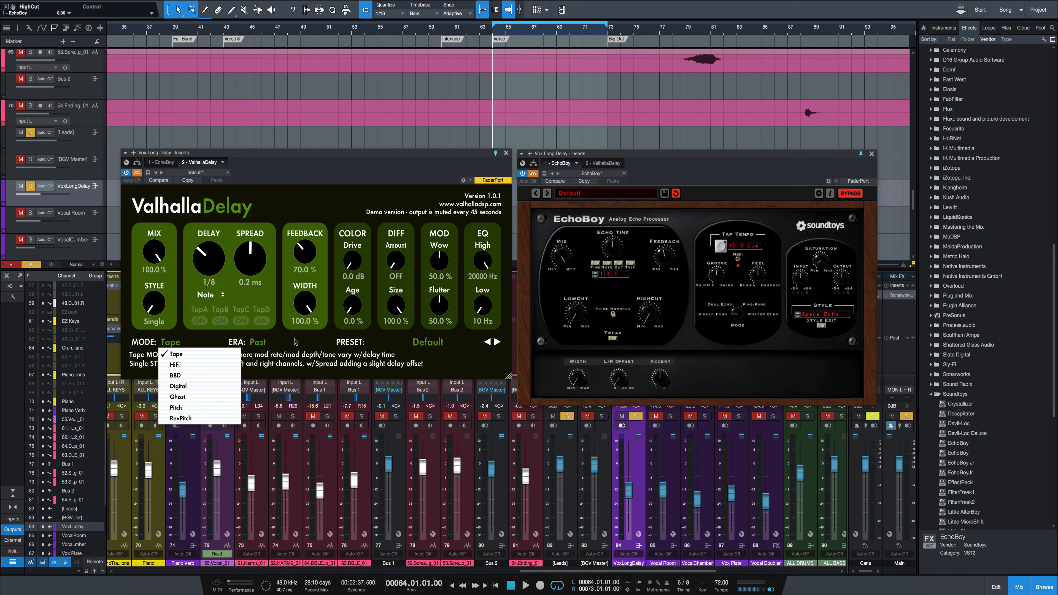
pyautogui.click(279, 346)
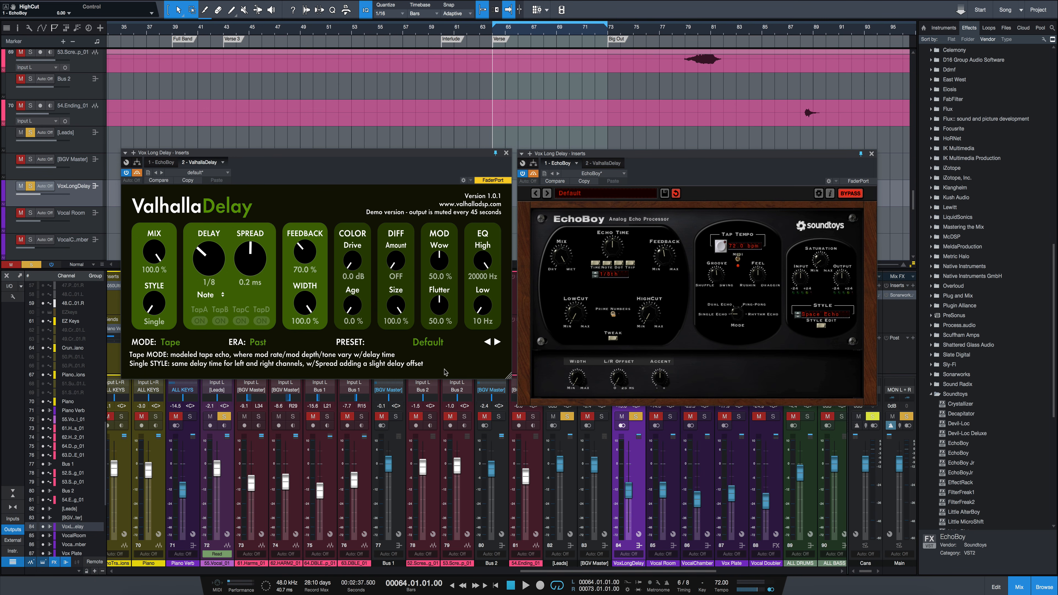
pyautogui.click(166, 343)
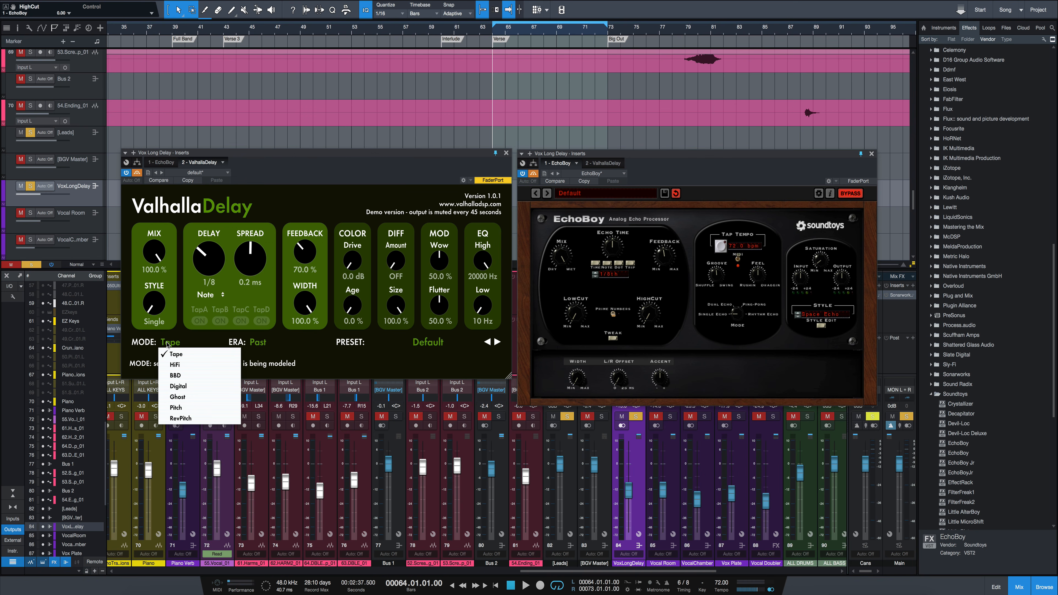
pyautogui.click(177, 355)
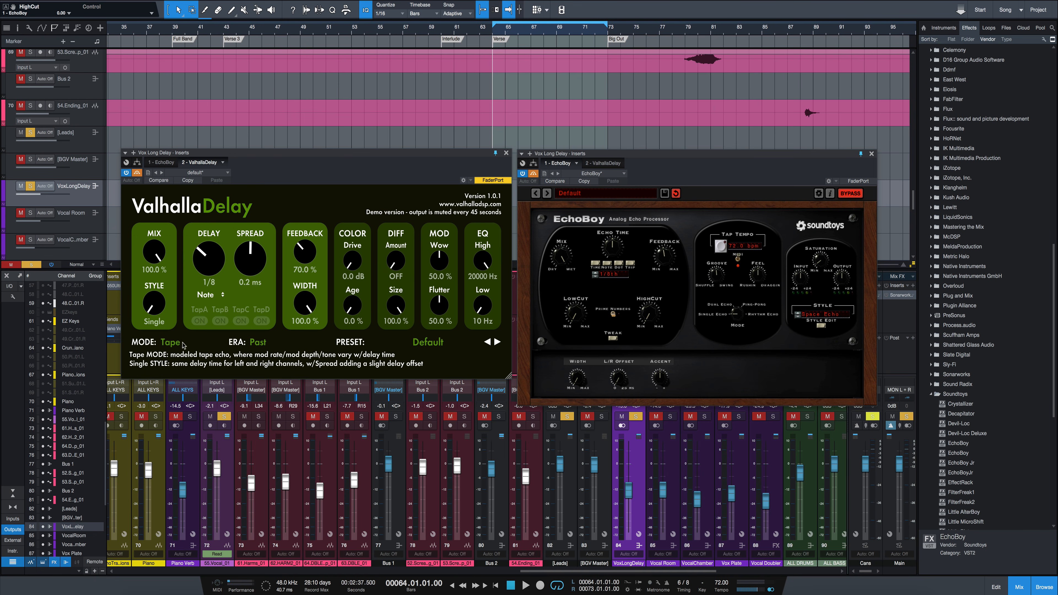
pyautogui.click(814, 313)
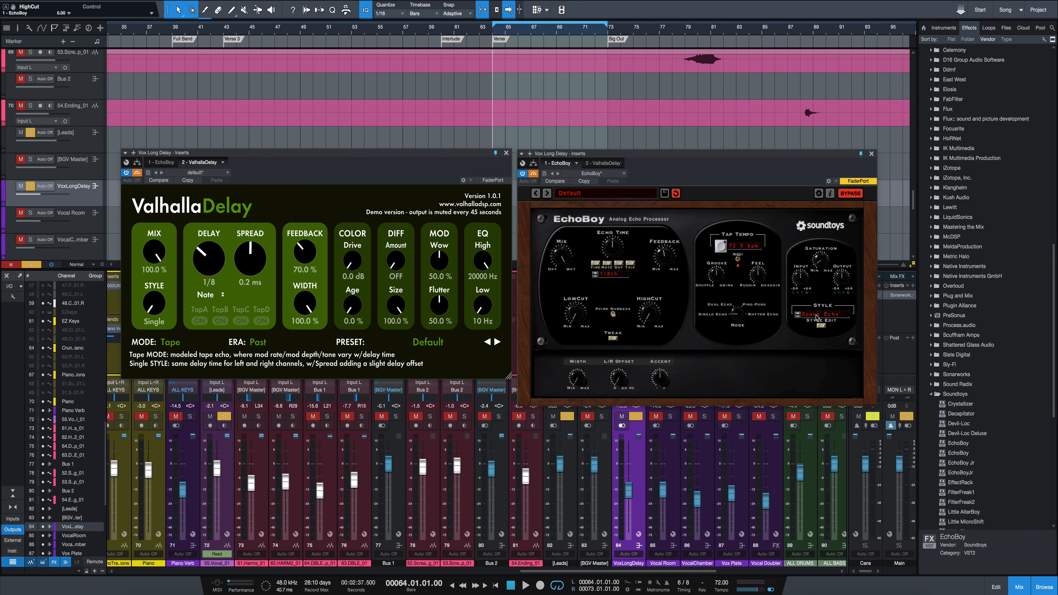
pyautogui.click(818, 320)
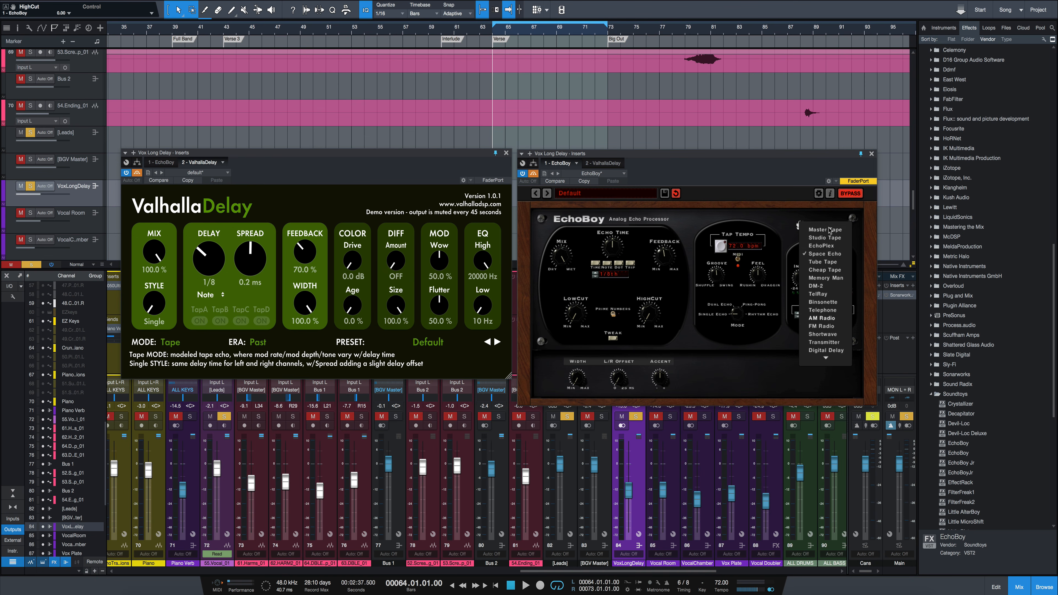
pyautogui.click(827, 254)
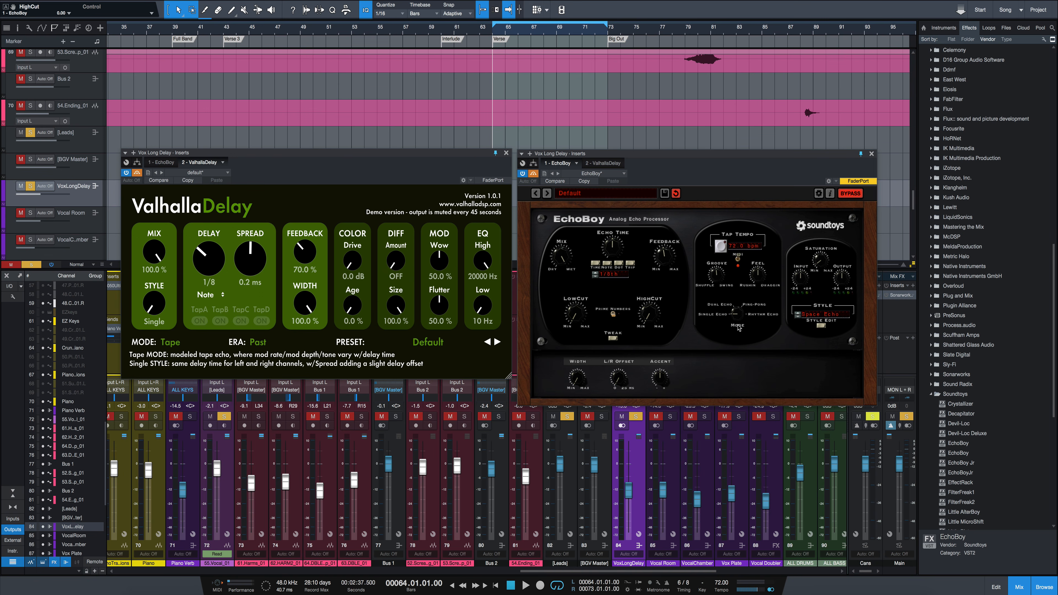
# - Take ValhallaDelay out of bypass and play the verse vocal while raising the VoxLongDelay channel's volume to -10.8 dB
pyautogui.click(137, 173)
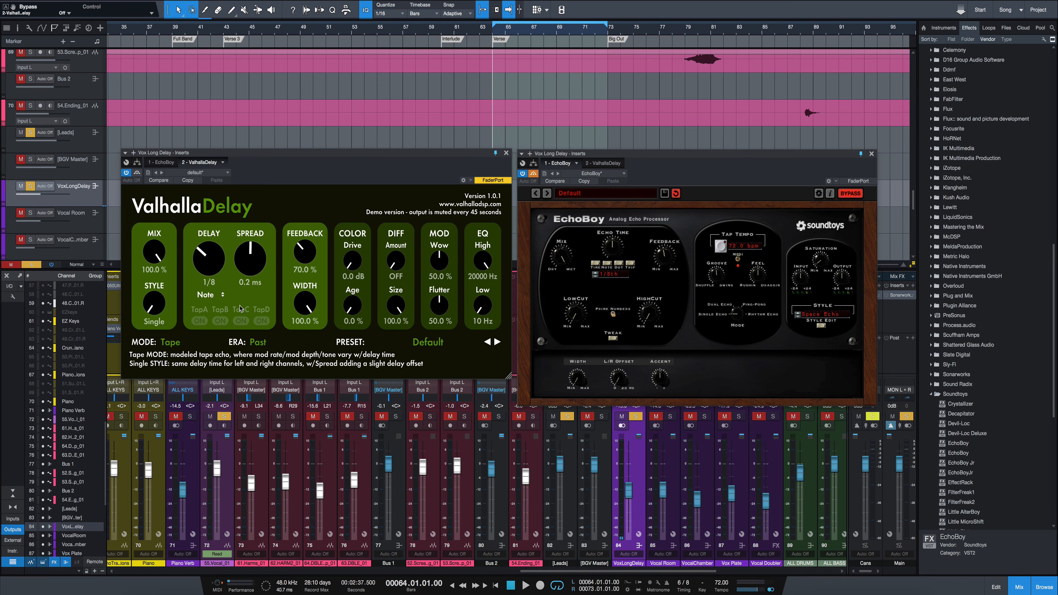
pyautogui.press('space')
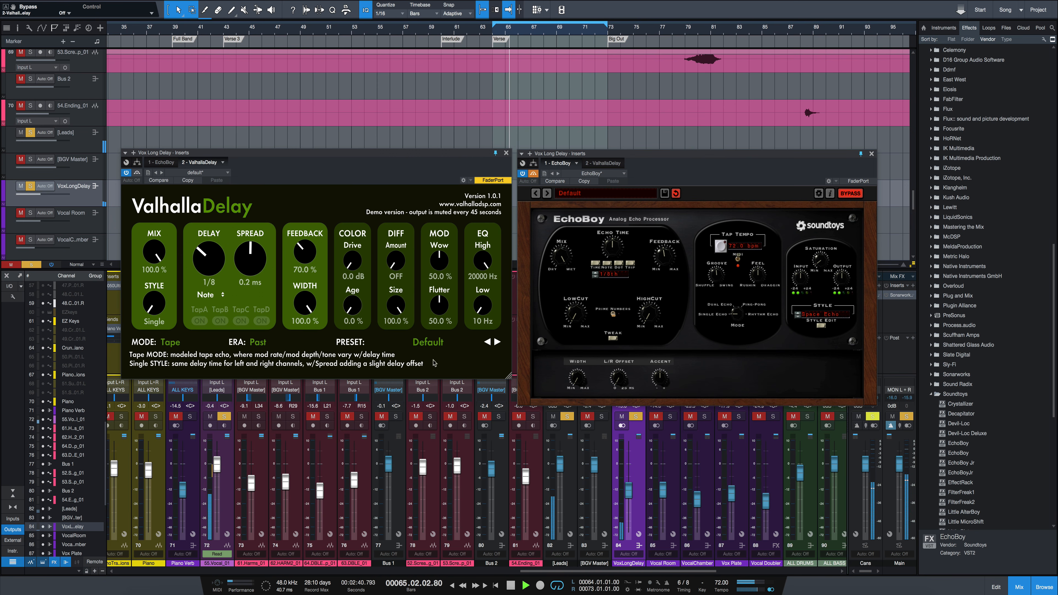
pyautogui.moveTo(632, 495); pyautogui.dragTo(630, 487)
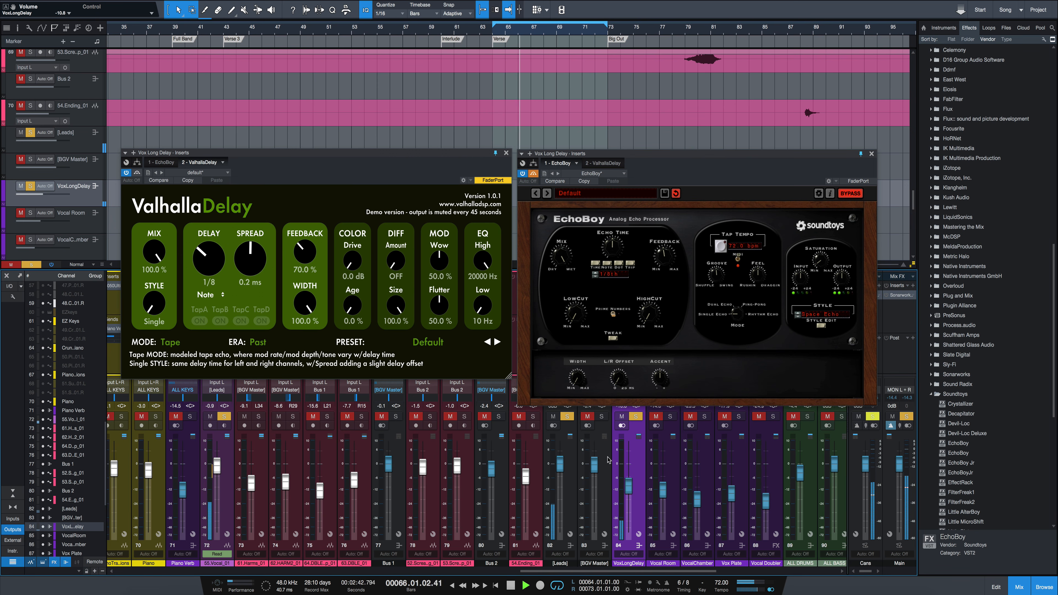
pyautogui.press('space')
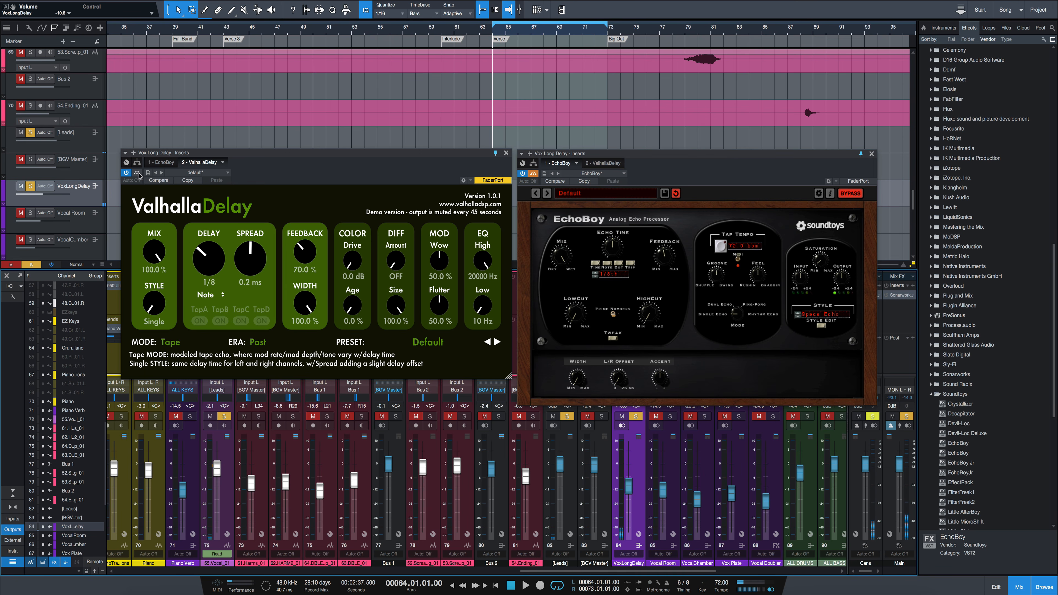
# - Bypass ValhallaDelay in favour of EchoBoy, audition the verse vocal through it, and adjust EchoBoy's L/R Offset
pyautogui.click(538, 175)
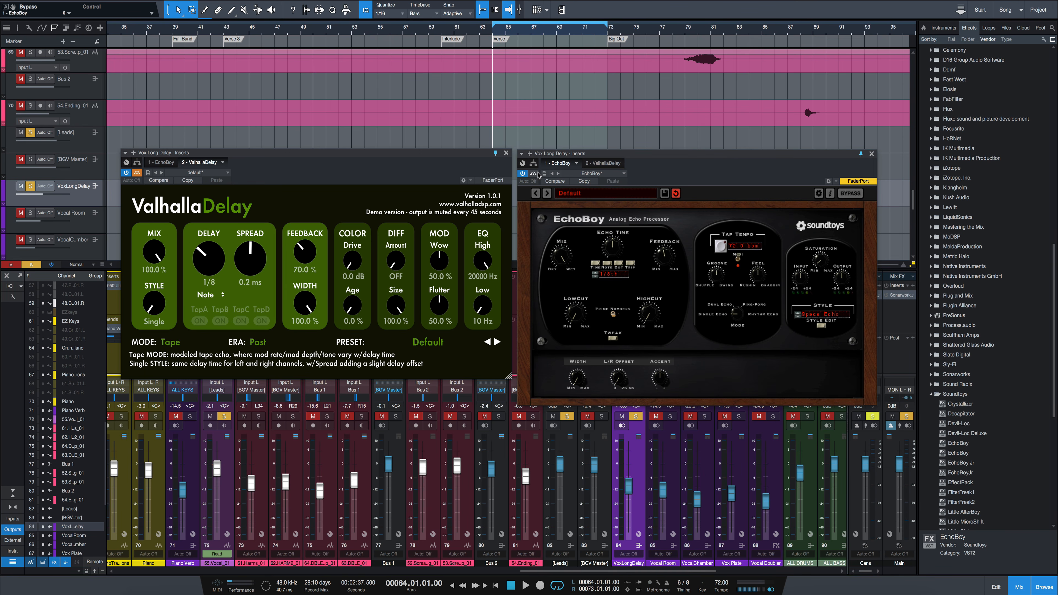
pyautogui.press('space')
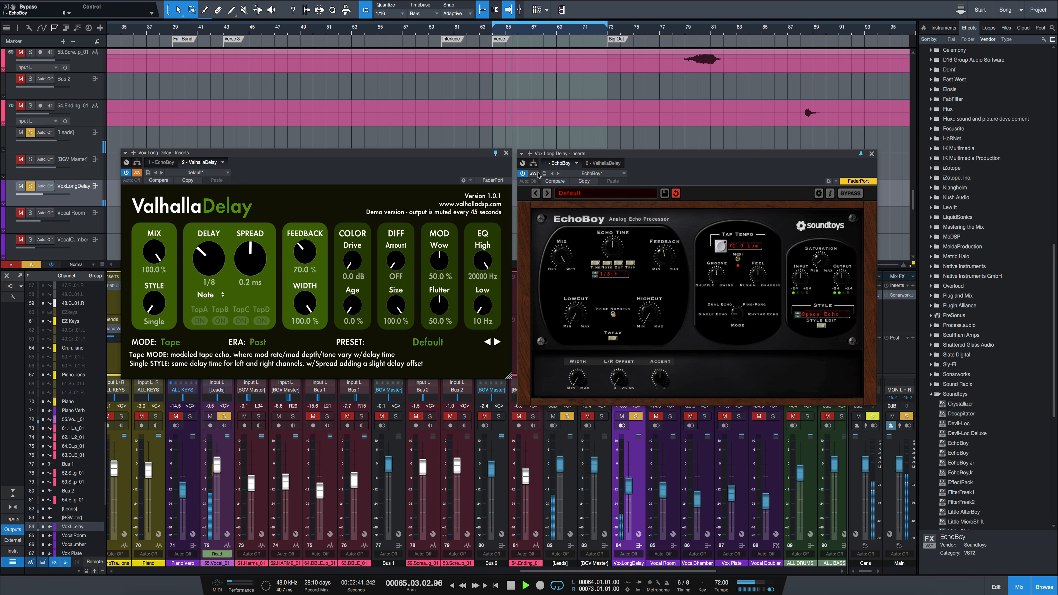
pyautogui.press('space')
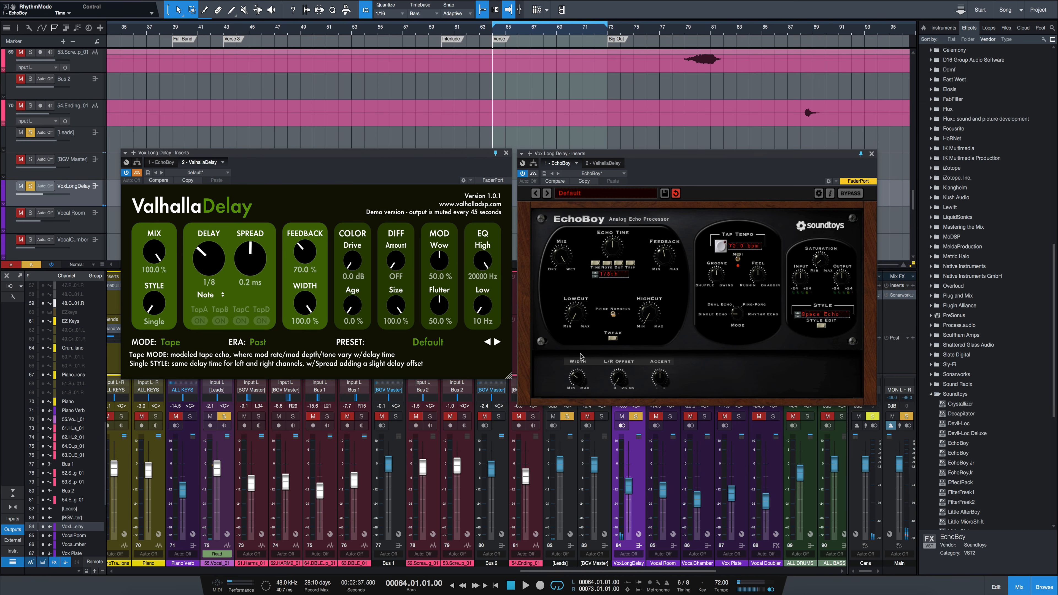
pyautogui.press('space')
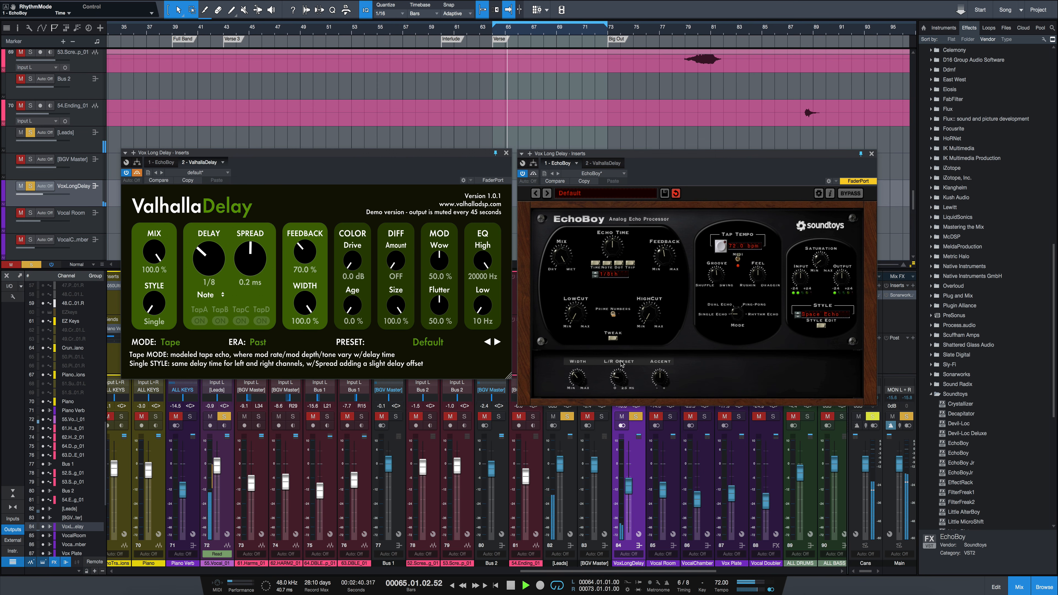
pyautogui.press('space')
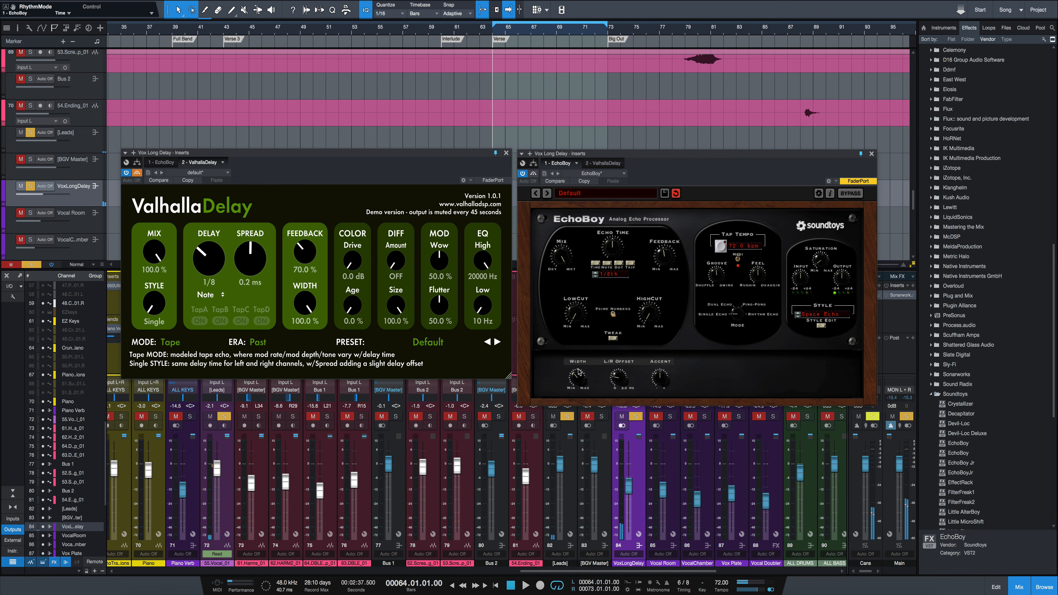
pyautogui.moveTo(622, 381); pyautogui.dragTo(623, 382)
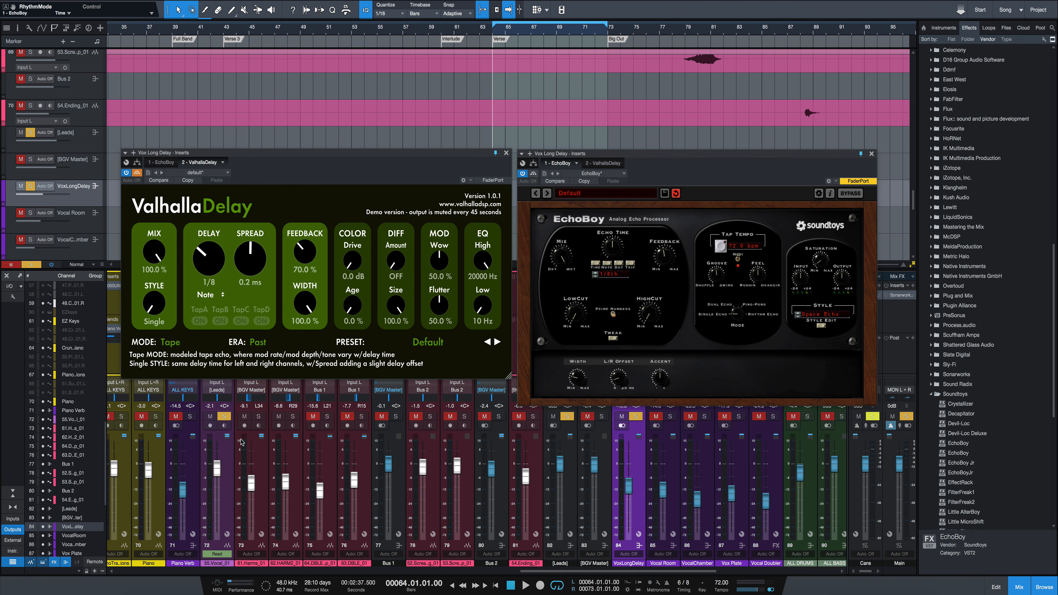
# - Unsolo the 55.Vocal_01 channel and raise the VoxLongDelay channel's volume to -0.1 dB
pyautogui.click(224, 417)
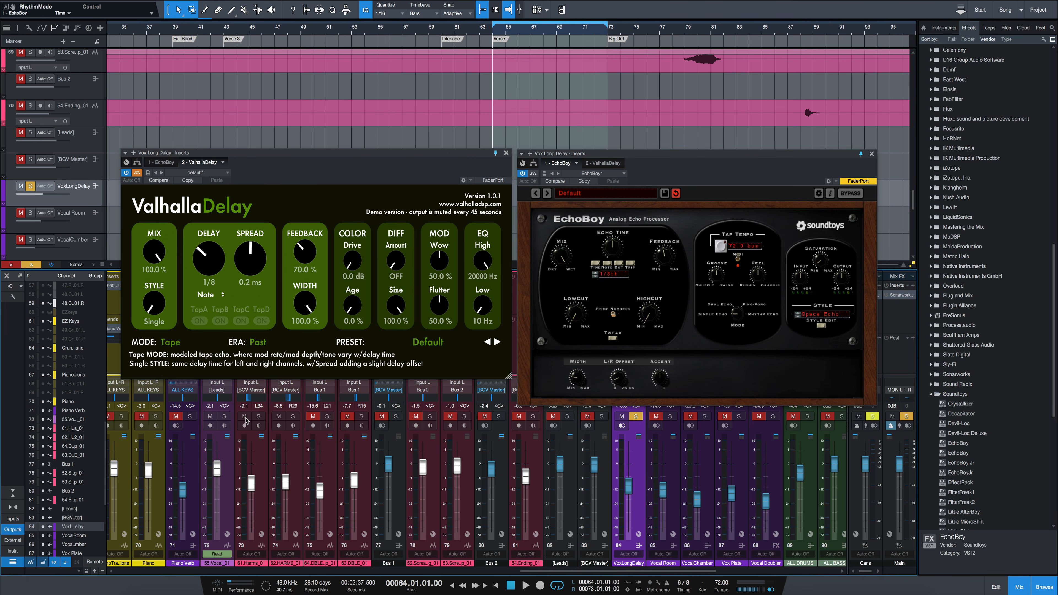
pyautogui.moveTo(630, 487); pyautogui.dragTo(631, 468)
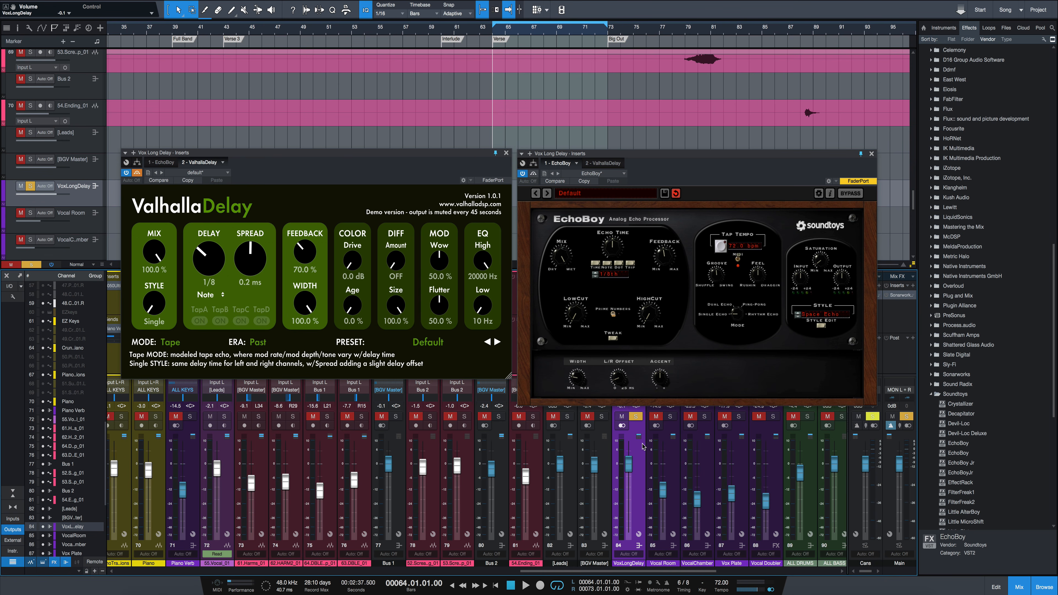
# - Bypass EchoBoy, reactivate ValhallaDelay, and play the verse to hear its delay signal on its own
pyautogui.click(533, 173)
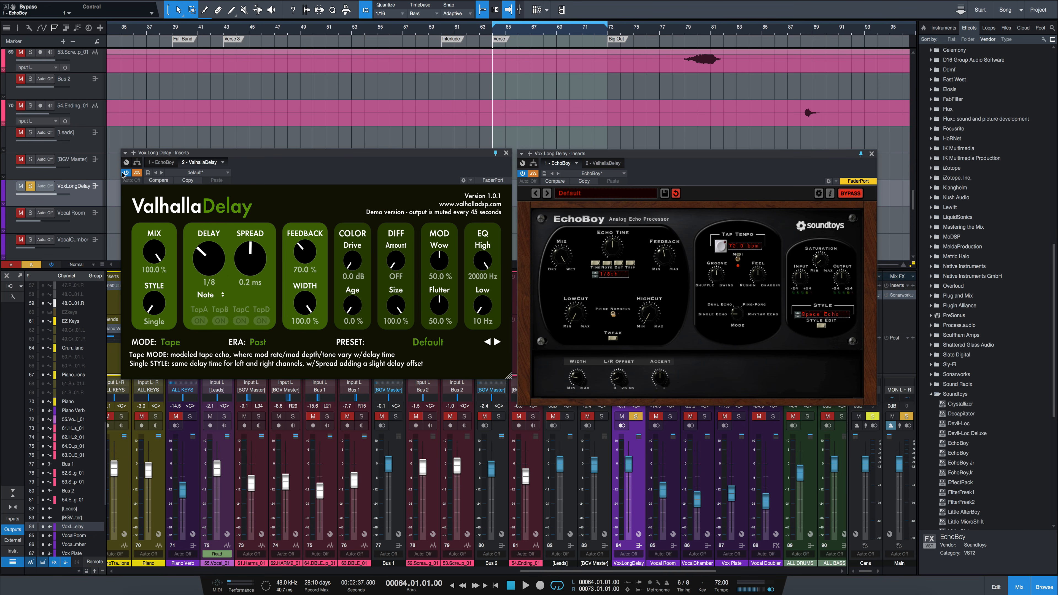
pyautogui.click(137, 173)
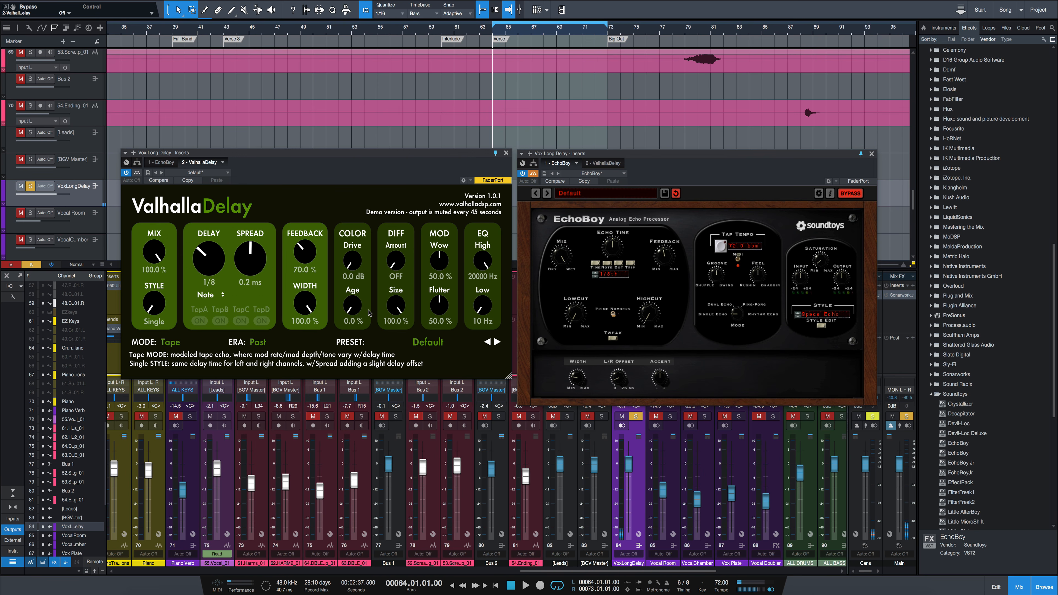
pyautogui.press('space')
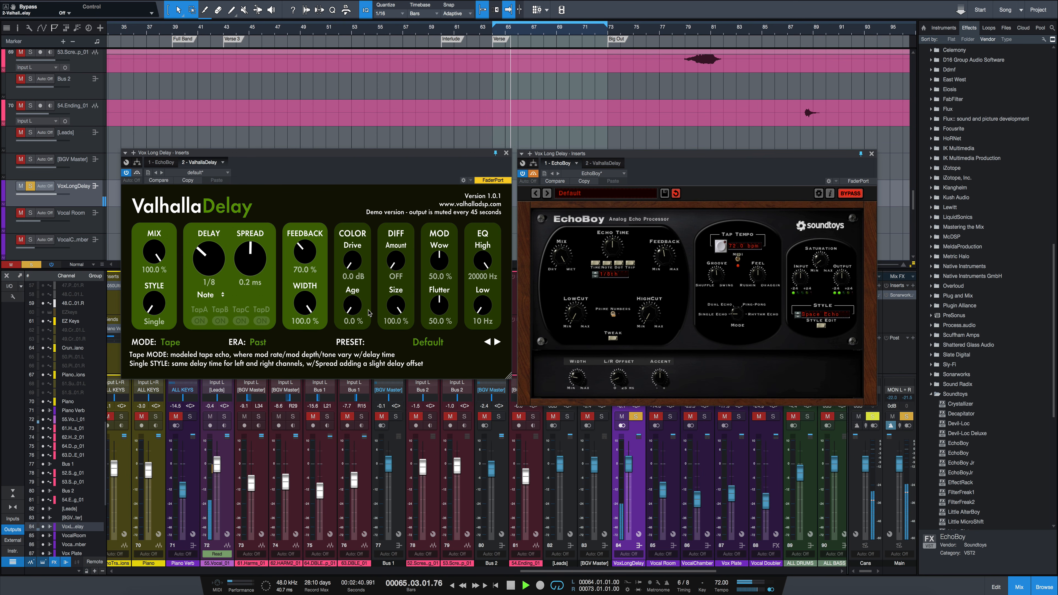
pyautogui.press('space')
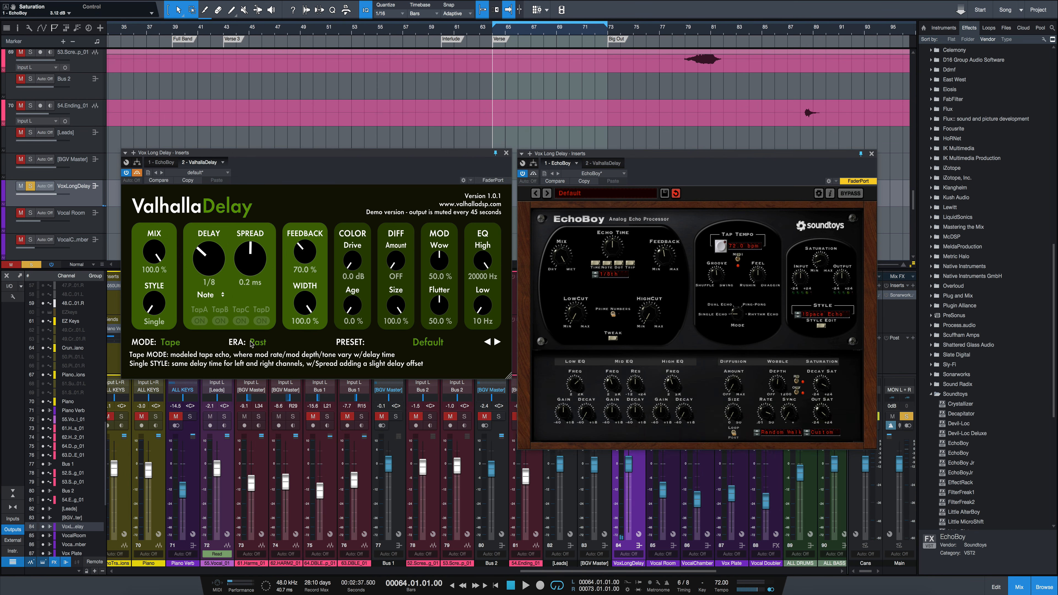
# - Cycle ValhallaDelay's Era through Present, Future and Past, and leave it on Future
pyautogui.click(253, 342)
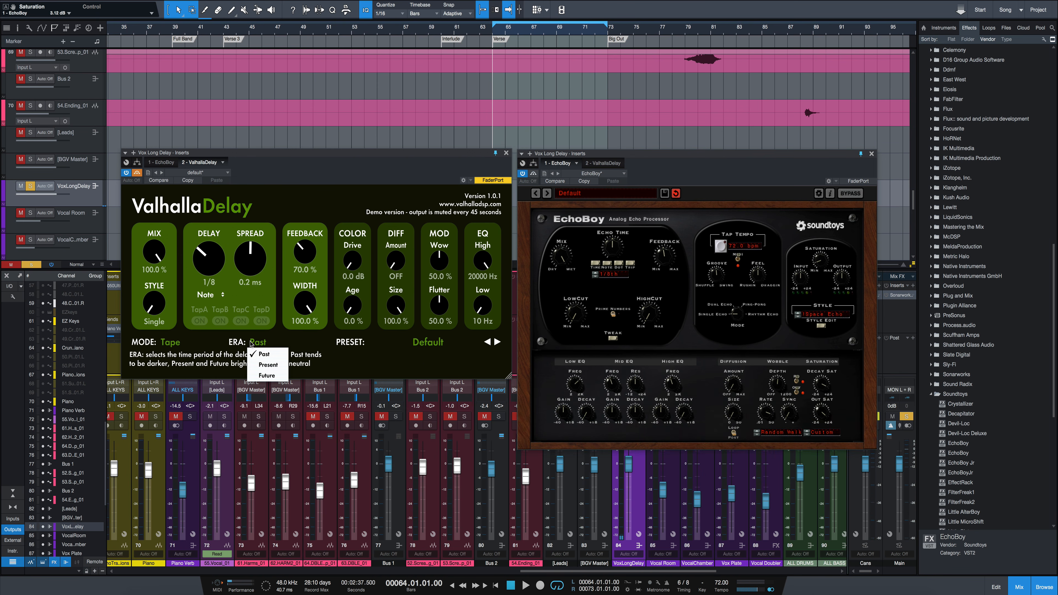
pyautogui.click(280, 367)
pyautogui.click(263, 342)
pyautogui.click(267, 375)
pyautogui.click(262, 344)
pyautogui.click(264, 354)
pyautogui.click(262, 342)
pyautogui.click(269, 365)
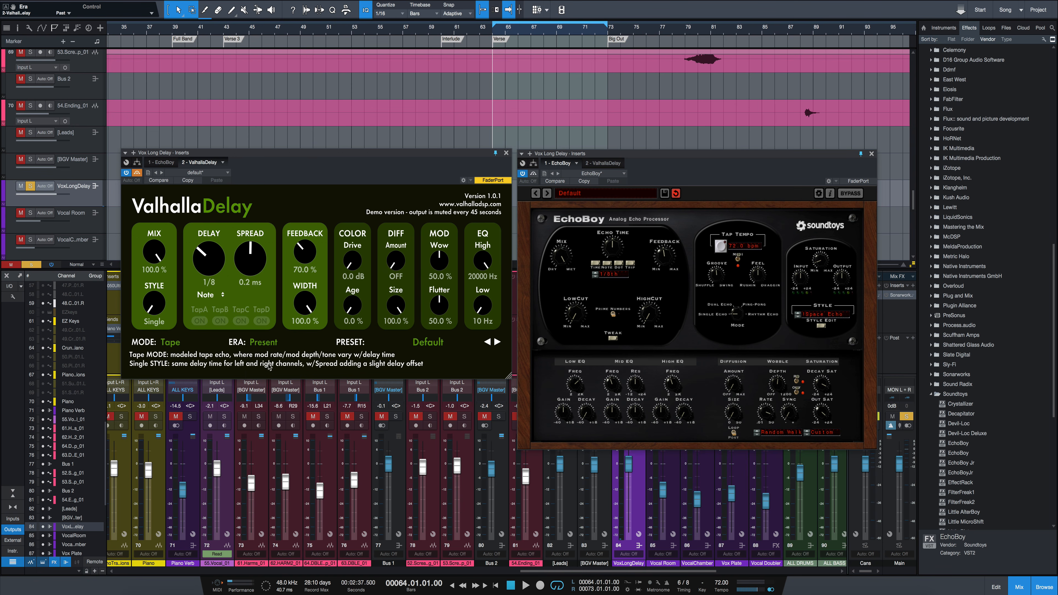
pyautogui.click(272, 344)
pyautogui.click(274, 377)
# - Audition the verse vocal through EchoBoy, and bypass it in favour of ValhallaDelay
pyautogui.press('space')
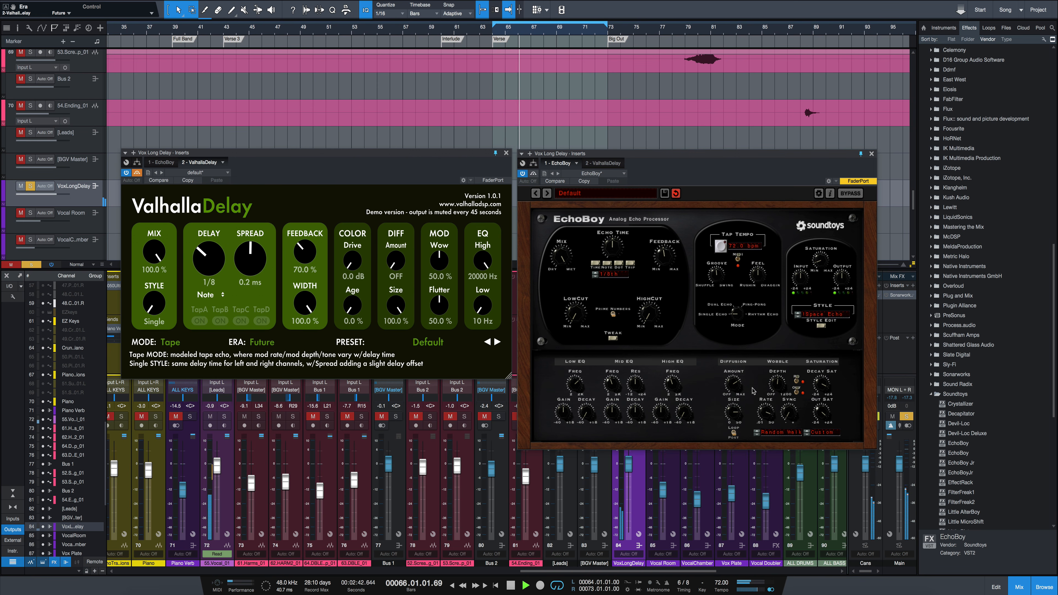
pyautogui.press('space')
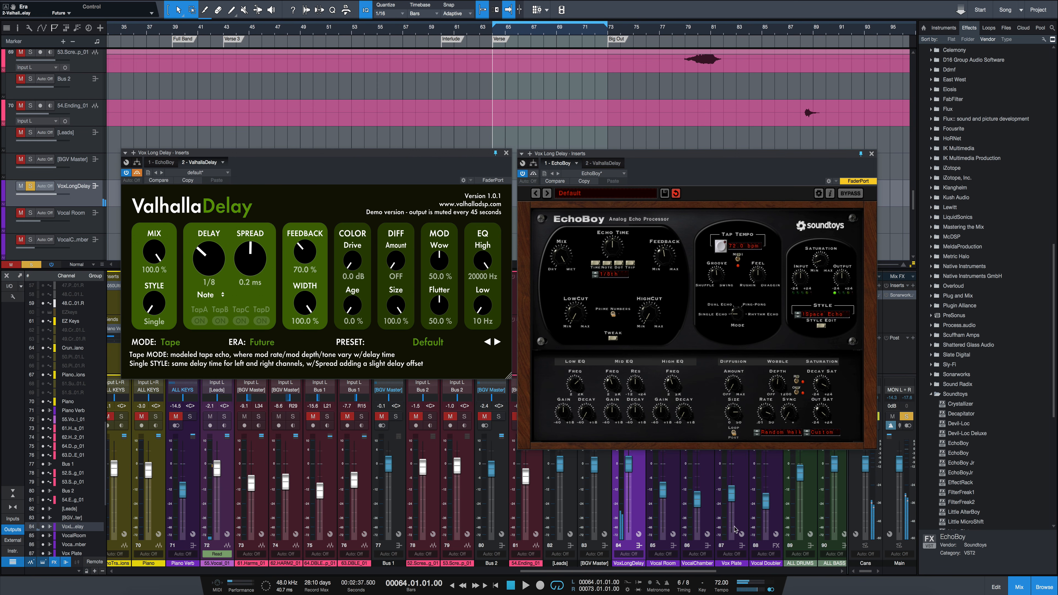
pyautogui.click(534, 174)
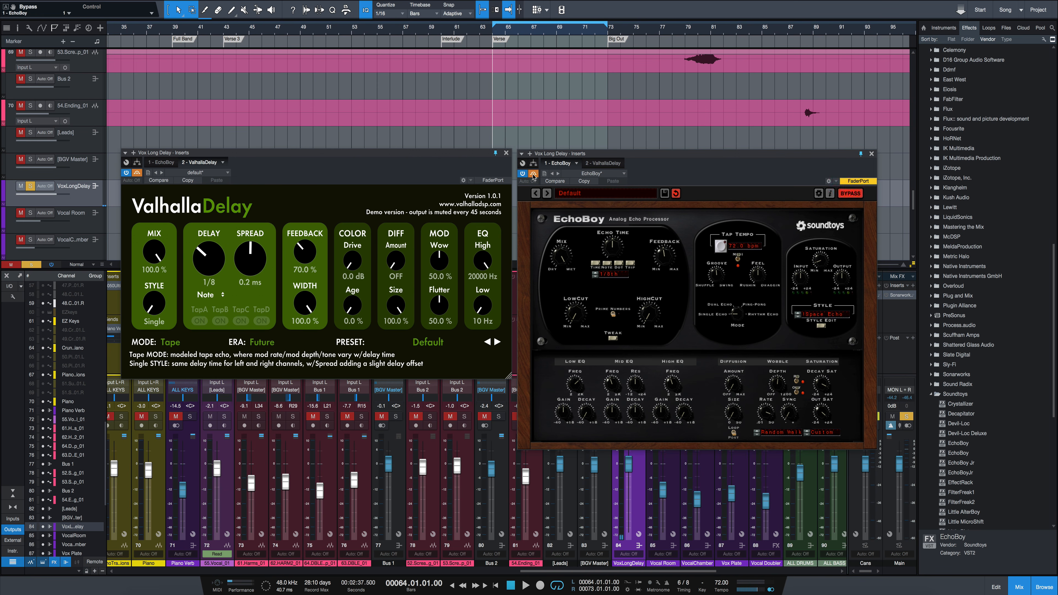
pyautogui.click(137, 174)
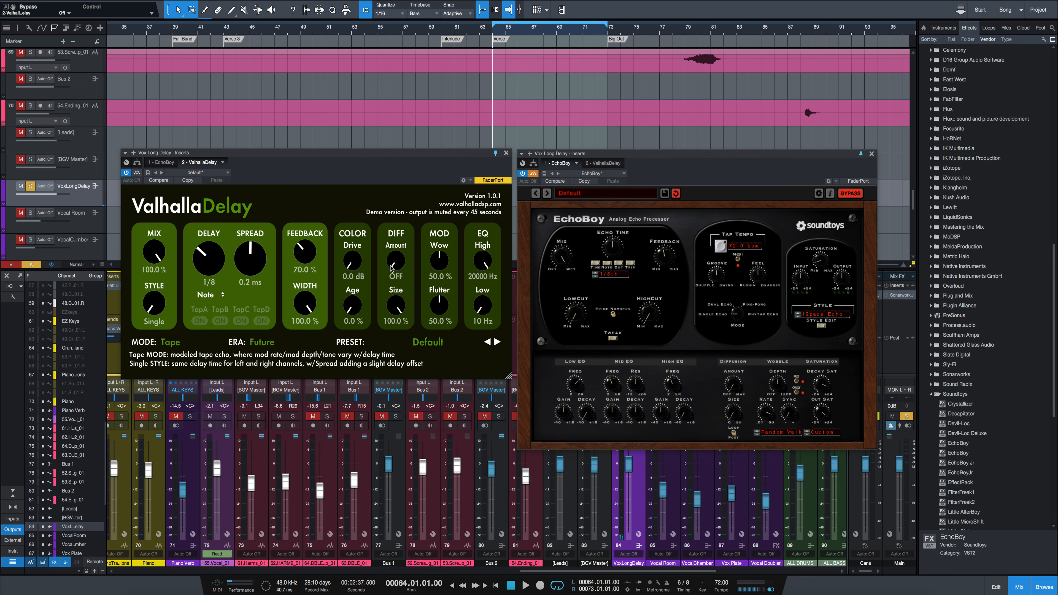
# - Play the verse while raising ValhallaDelay's diffusion amount to 67.5 %, and turn the diffusion back off
pyautogui.press('space')
pyautogui.moveTo(392, 268); pyautogui.dragTo(398, 228)
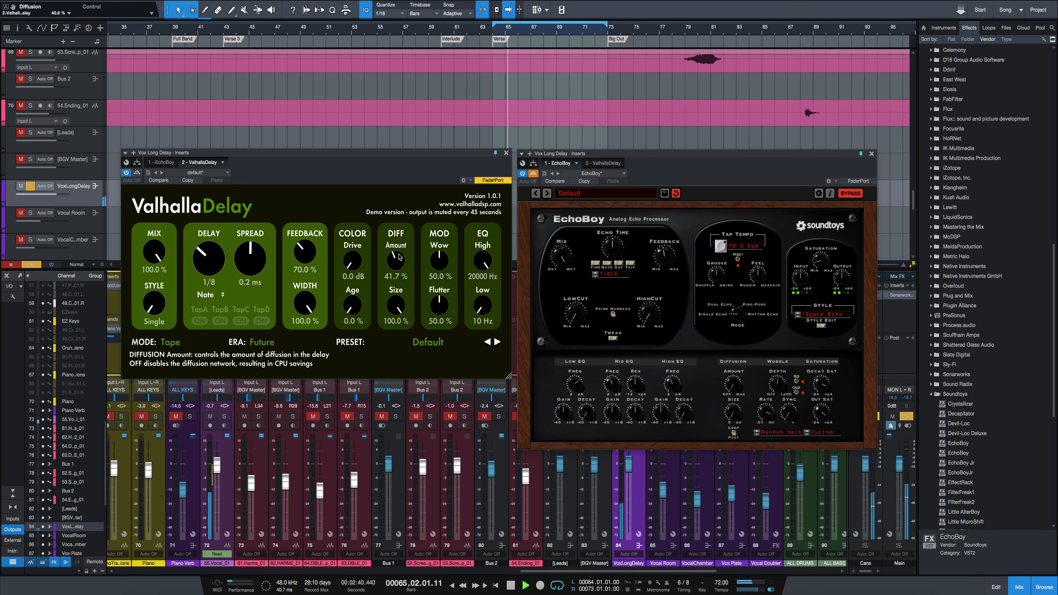
pyautogui.moveTo(396, 267); pyautogui.dragTo(404, 243)
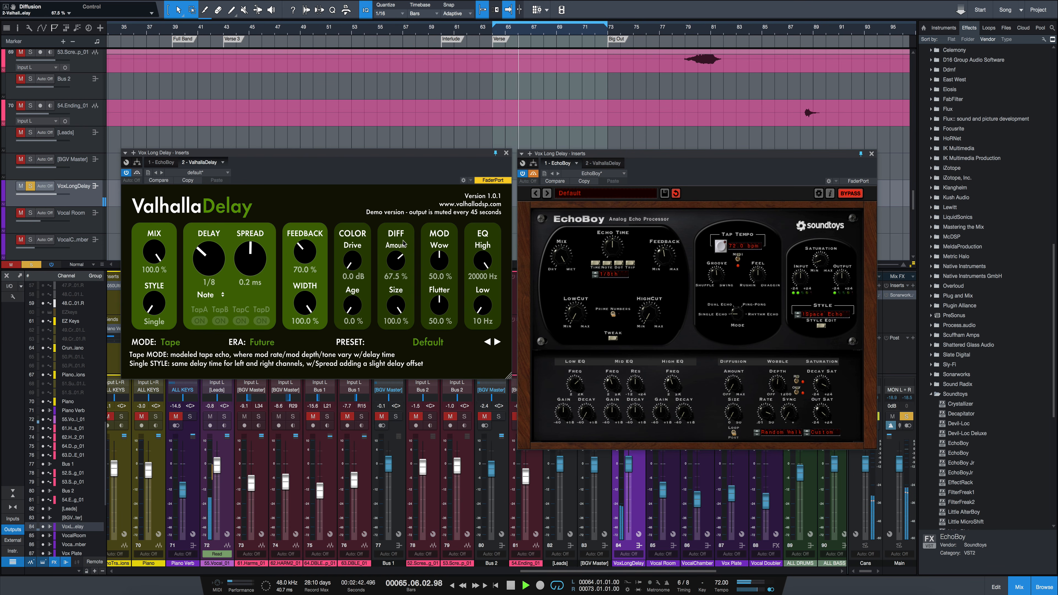
pyautogui.press('space')
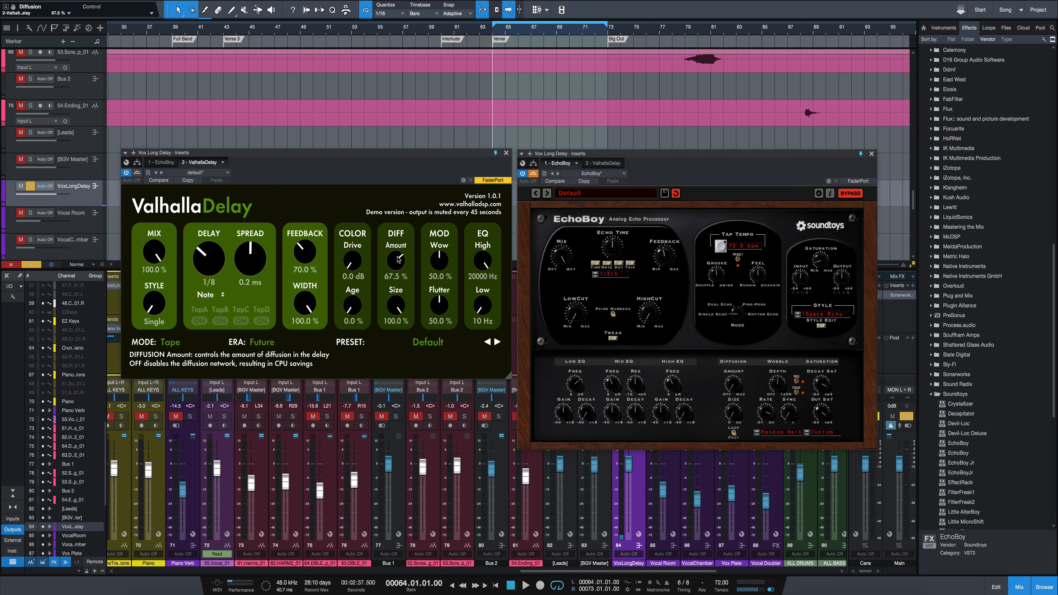
pyautogui.moveTo(398, 259); pyautogui.dragTo(402, 319)
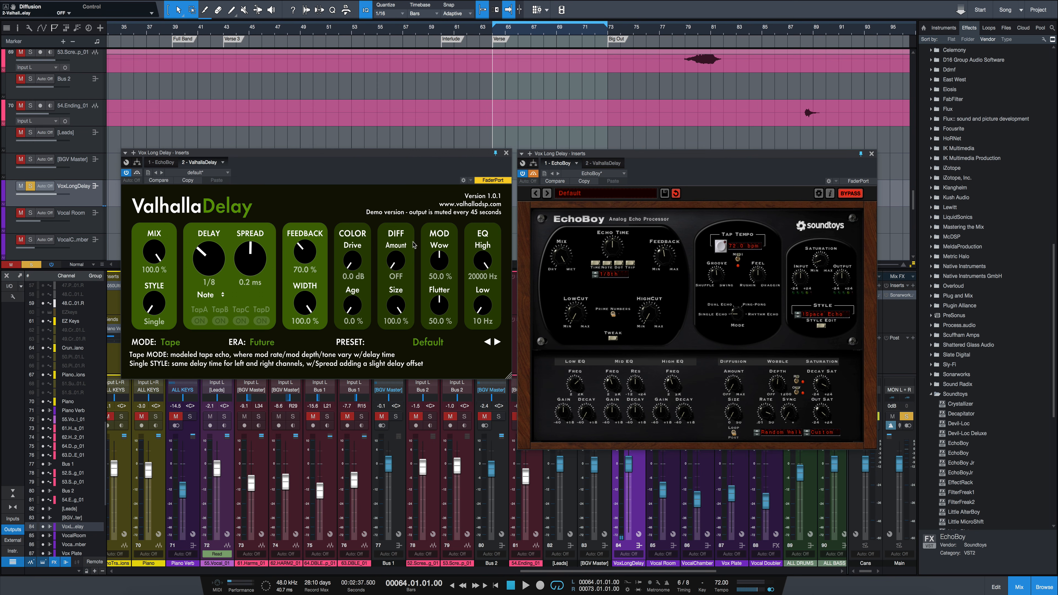
# - Set ValhallaDelay's mode to HiFi and EchoBoy's style to Master Tape
pyautogui.click(171, 342)
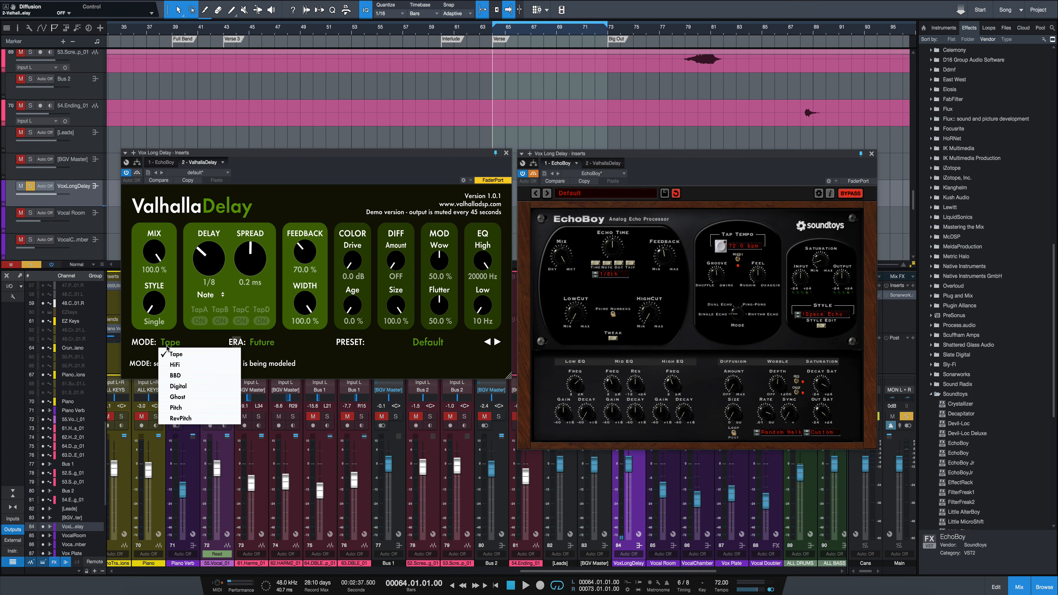
pyautogui.click(175, 365)
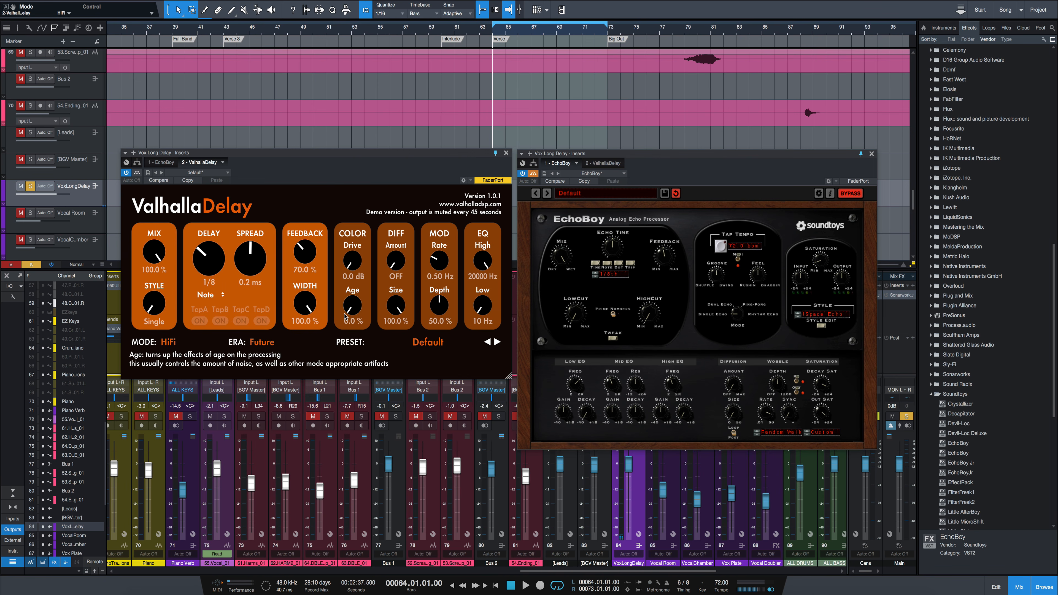
pyautogui.click(829, 319)
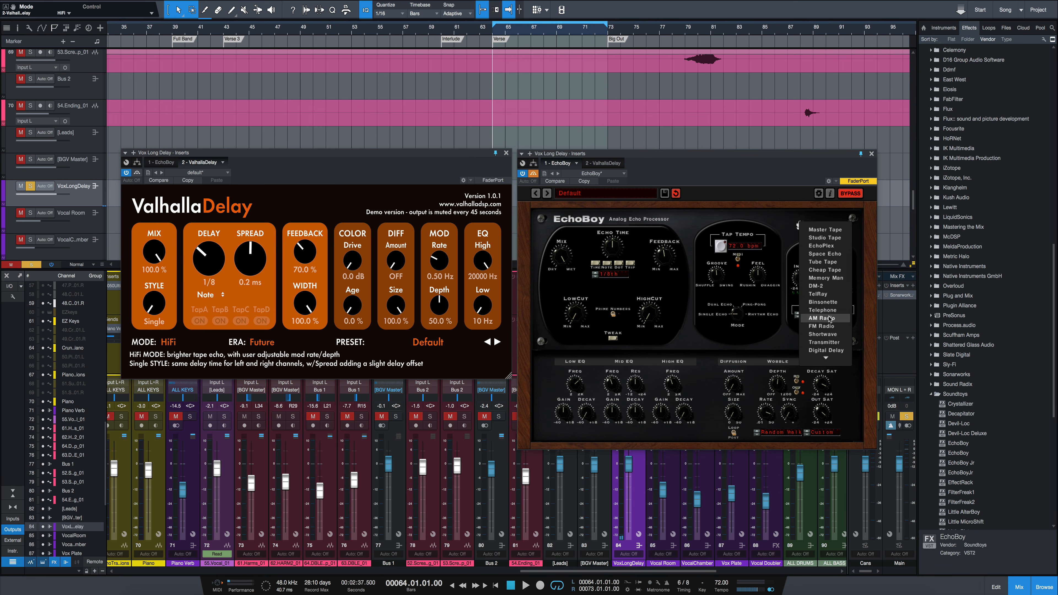
pyautogui.click(834, 236)
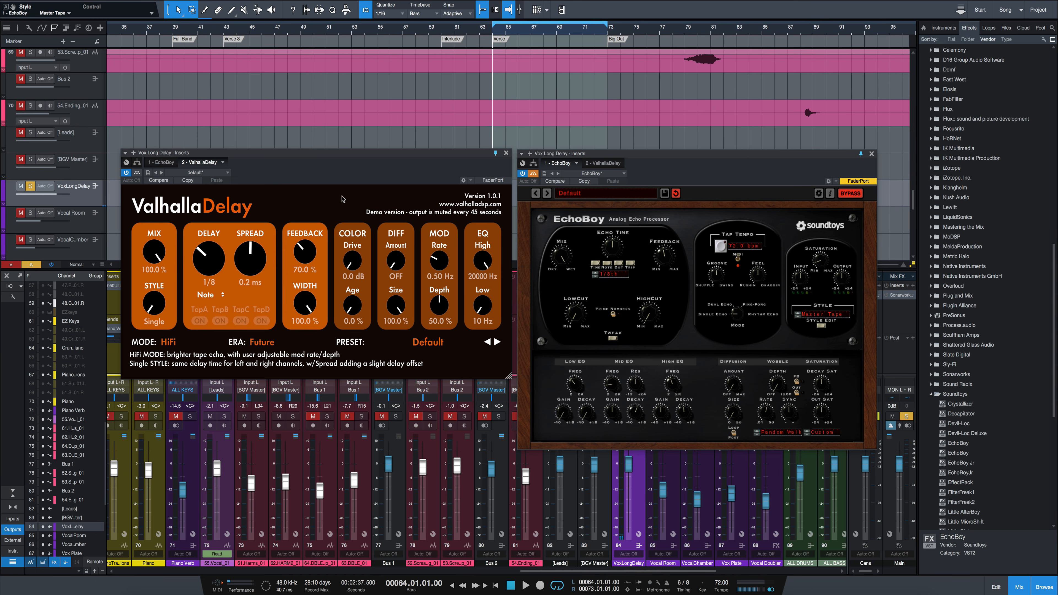
# - Audition the verse through ValhallaDelay's HiFi mode, and bypass it in favour of EchoBoy
pyautogui.press('space')
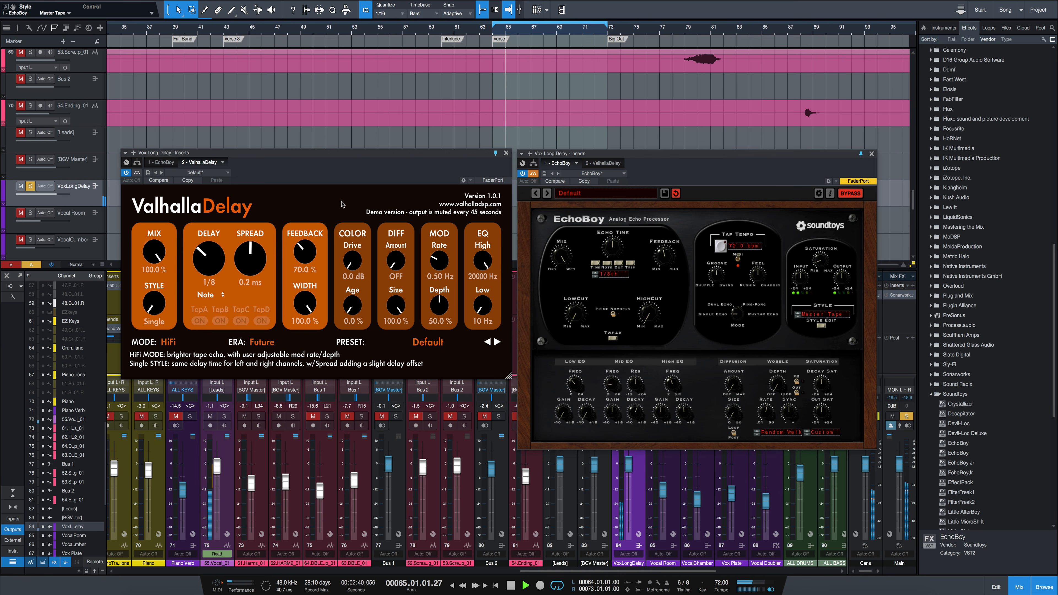
pyautogui.press('space')
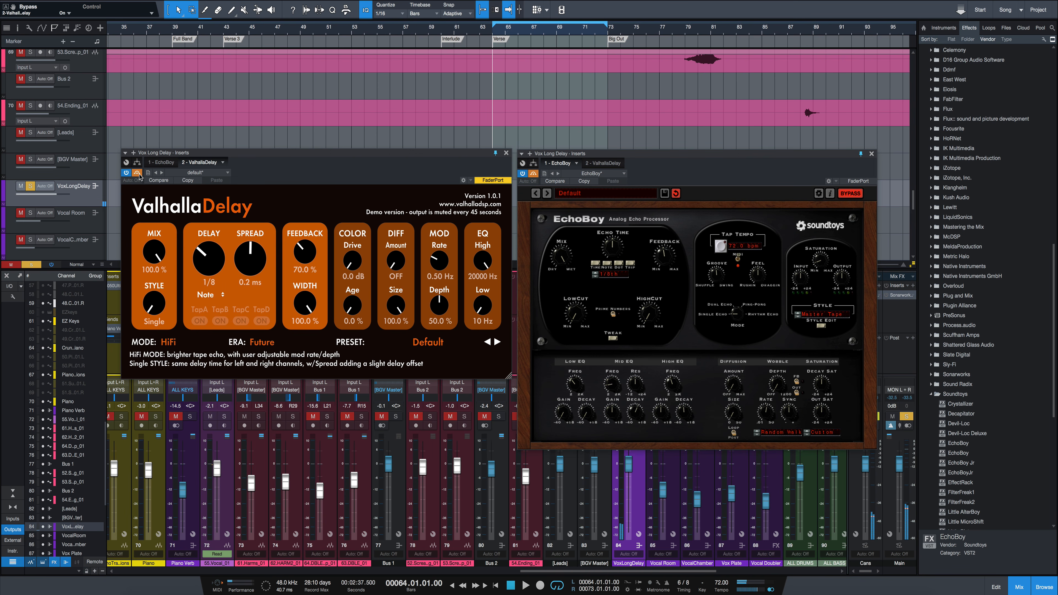
pyautogui.click(533, 174)
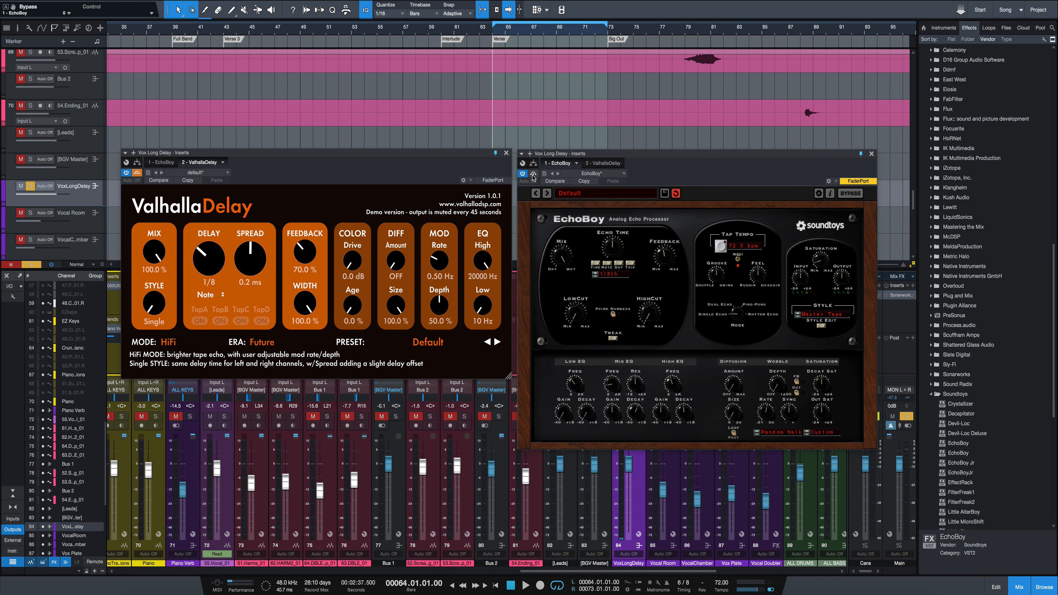
# - Play the verse through EchoBoy's Master Tape style, show its Tweak controls, and adjust the L/R Offset
pyautogui.press('space')
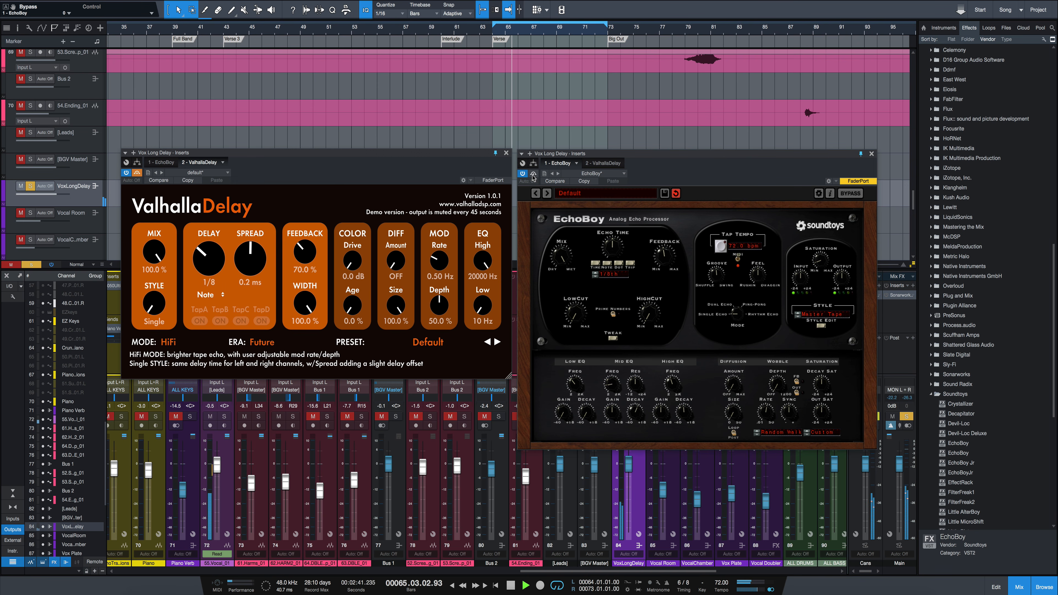
pyautogui.click(614, 339)
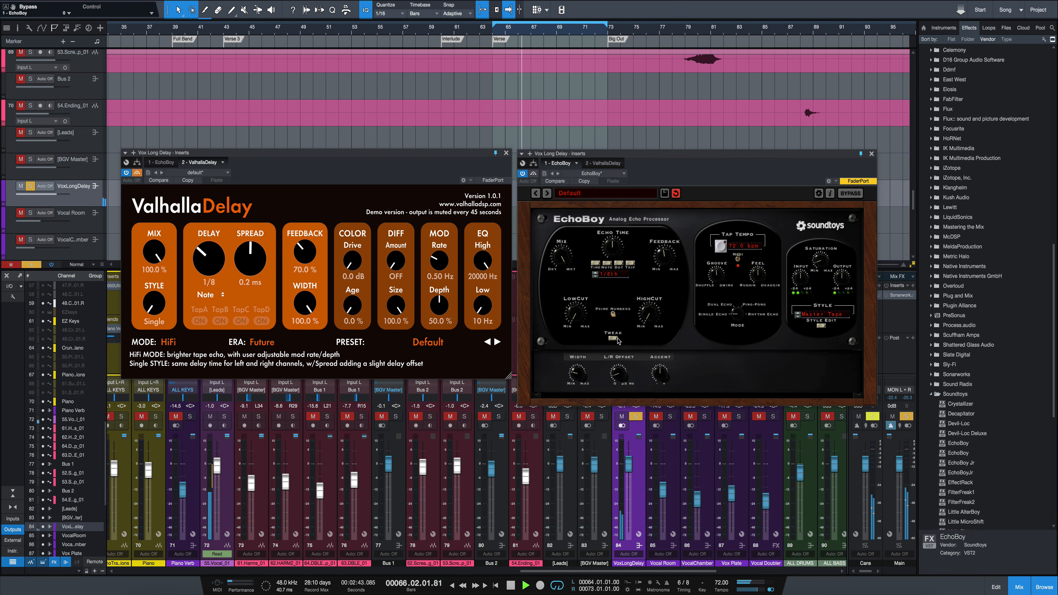
pyautogui.moveTo(621, 387); pyautogui.dragTo(627, 373)
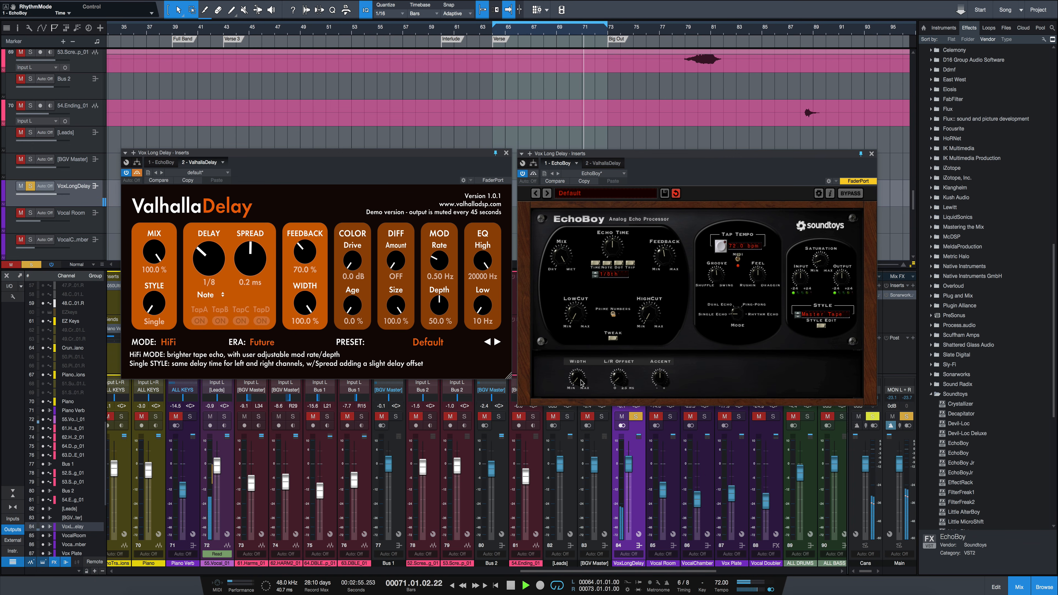
pyautogui.press('space')
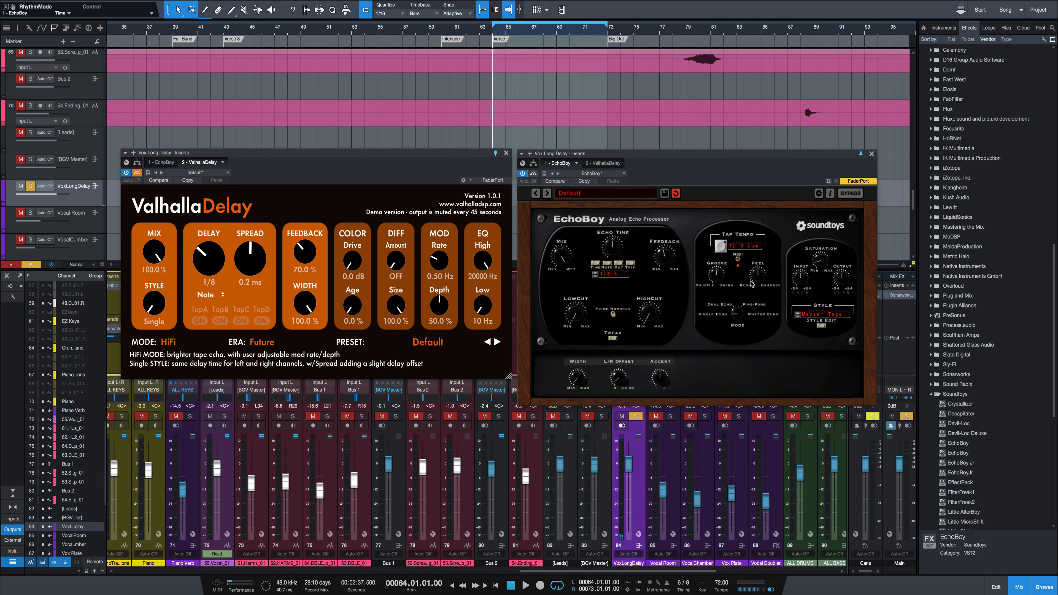
# - Play the verse again while experimenting with EchoBoy's Feel control, and stop playback
pyautogui.press('space')
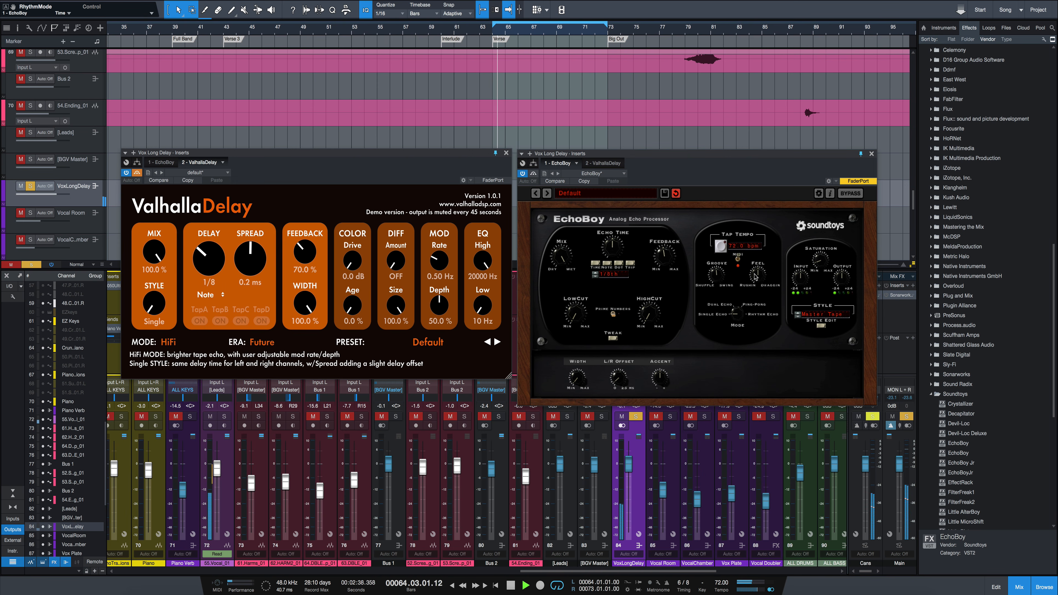
pyautogui.moveTo(755, 274)
pyautogui.mouseDown()
pyautogui.moveTo(756, 293)
pyautogui.moveTo(765, 281)
pyautogui.mouseUp()
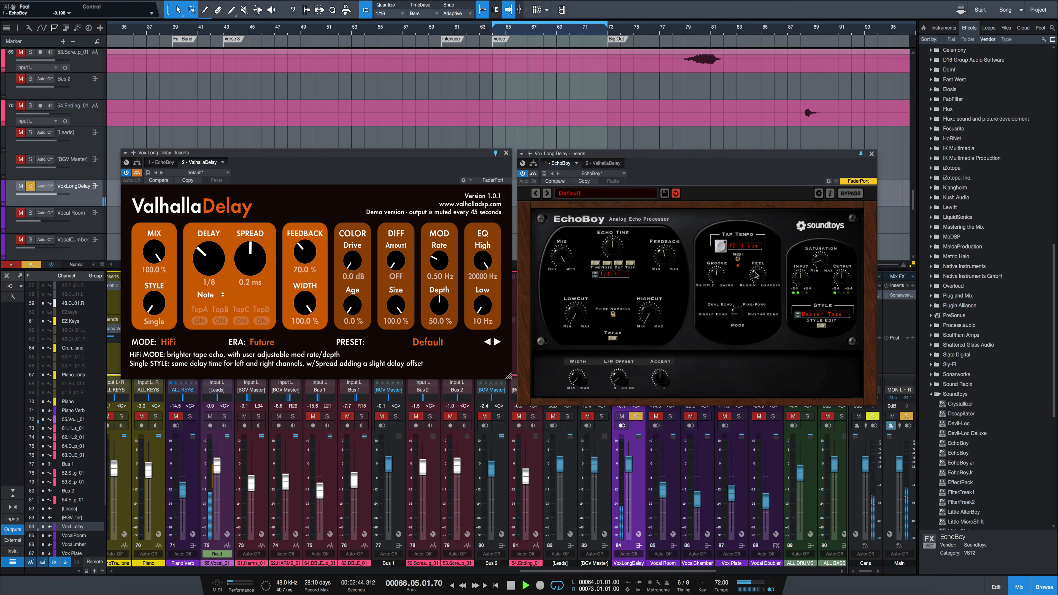
pyautogui.moveTo(758, 276); pyautogui.dragTo(762, 240)
pyautogui.moveTo(765, 276); pyautogui.dragTo(767, 254)
pyautogui.press('space')
pyautogui.moveTo(758, 300); pyautogui.dragTo(760, 322)
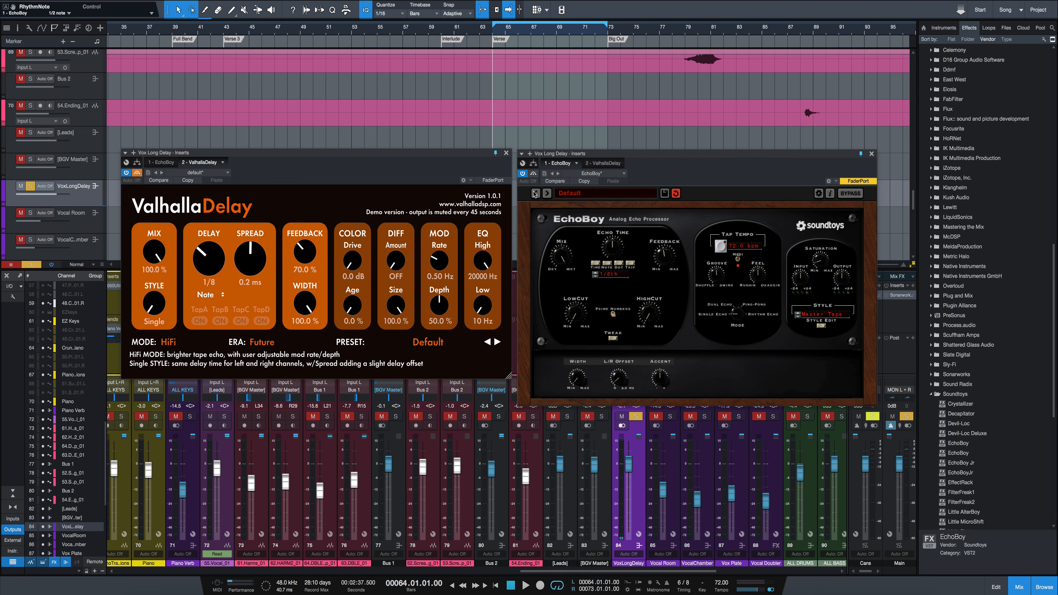
# - Bypass EchoBoy, reactivate ValhallaDelay, and set its feedback to 41.2 % while the verse plays
pyautogui.click(534, 173)
pyautogui.click(137, 173)
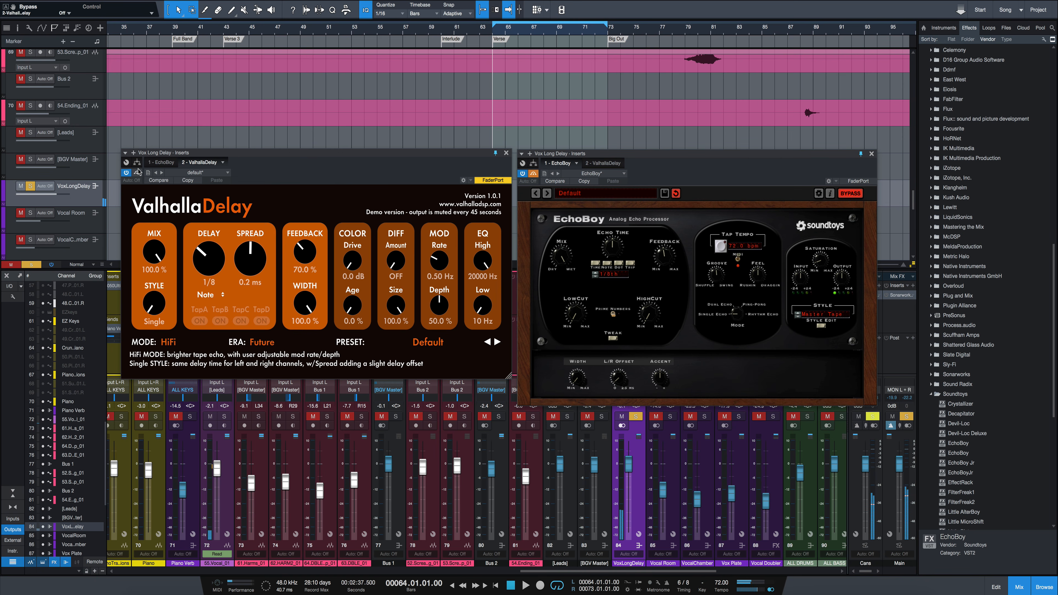
pyautogui.press('space')
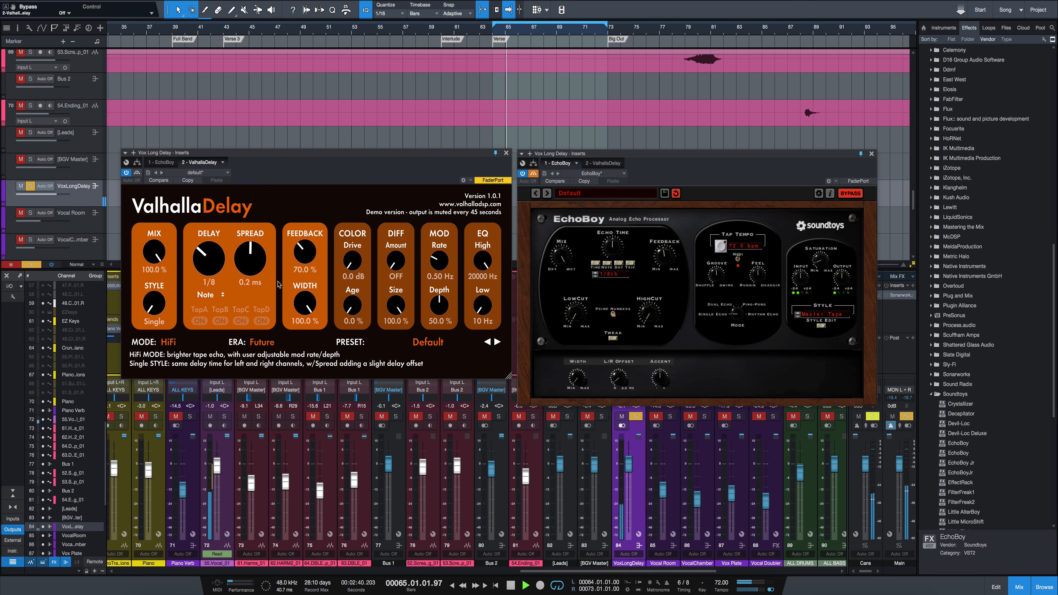
pyautogui.moveTo(303, 252); pyautogui.dragTo(308, 264)
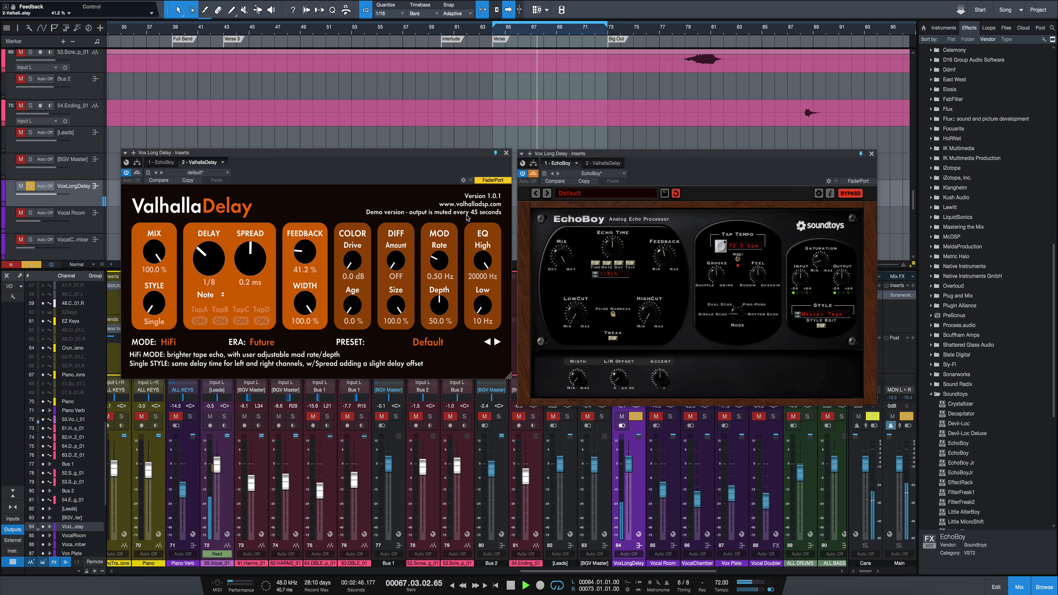
# - Try out ValhallaDelay's color Drive during playback, return it to 0.0 dB, and stop playback
pyautogui.moveTo(342, 269)
pyautogui.mouseDown()
pyautogui.moveTo(356, 269)
pyautogui.moveTo(353, 258)
pyautogui.mouseUp()
pyautogui.moveTo(352, 270); pyautogui.dragTo(411, 411)
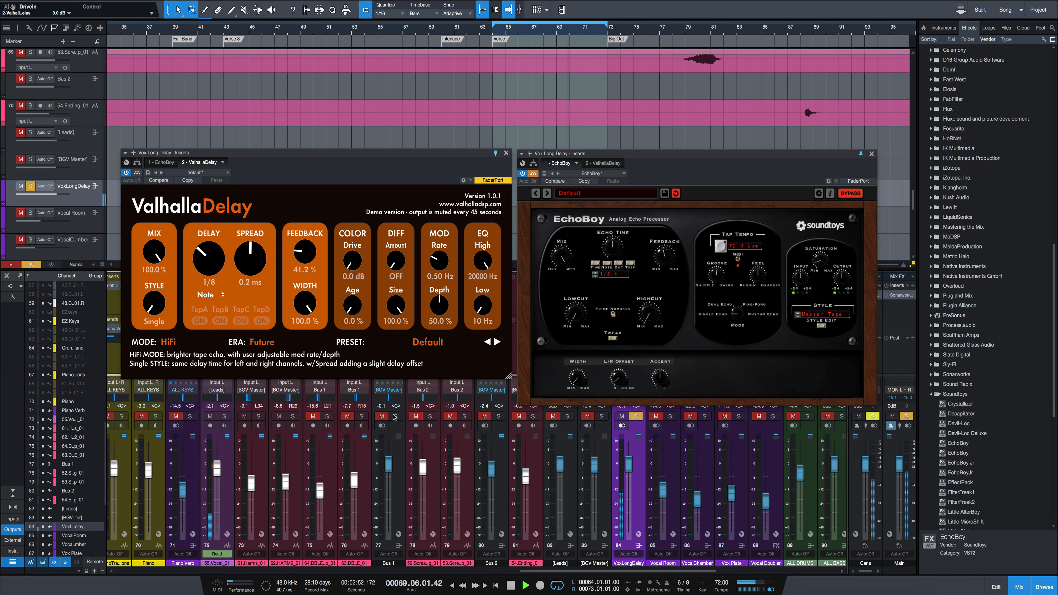
pyautogui.press('space')
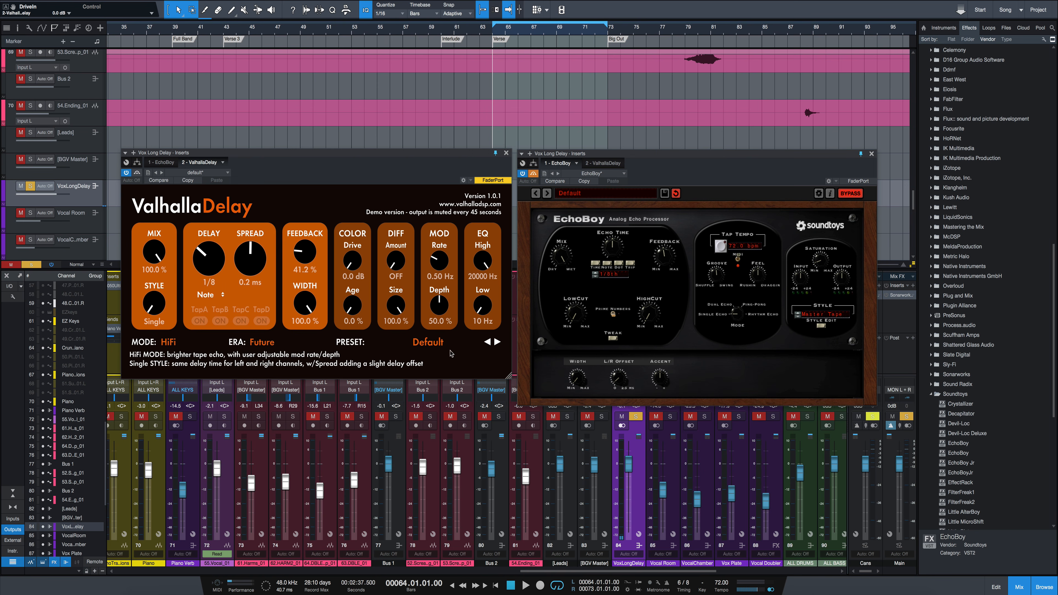
# - Play the verse while setting ValhallaDelay's modulation rate to 3.16 Hz and modulation depth to 100 %
pyautogui.press('space')
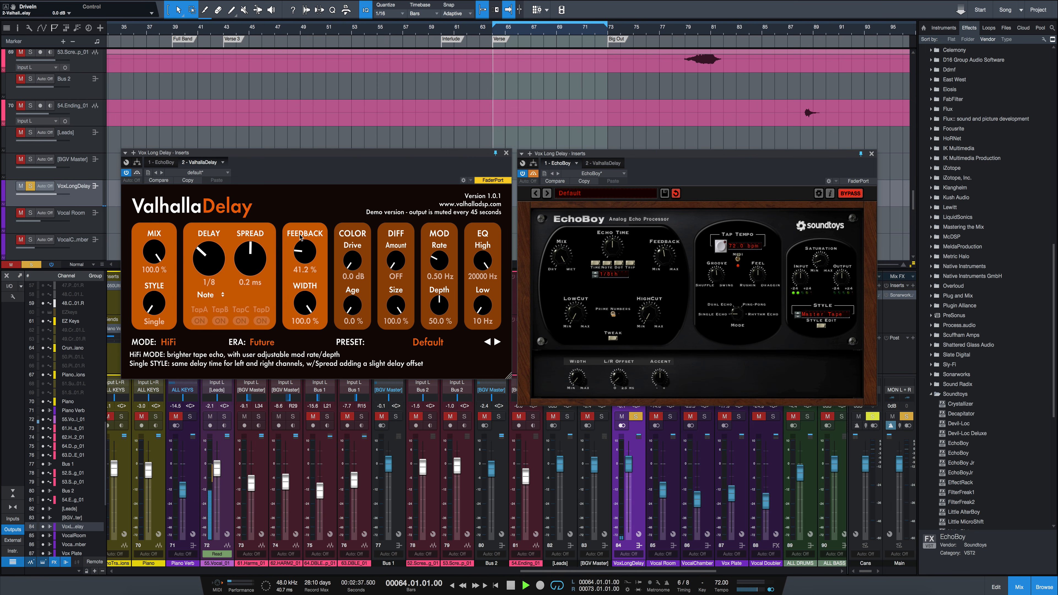
pyautogui.moveTo(444, 304); pyautogui.dragTo(447, 225)
pyautogui.moveTo(447, 263); pyautogui.dragTo(447, 247)
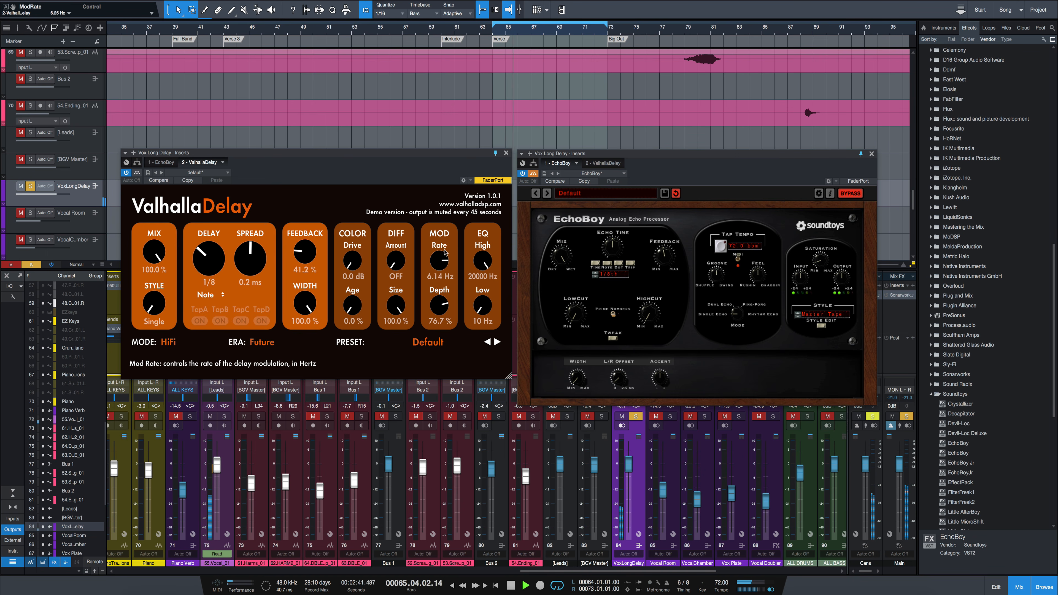
pyautogui.moveTo(442, 308); pyautogui.dragTo(440, 288)
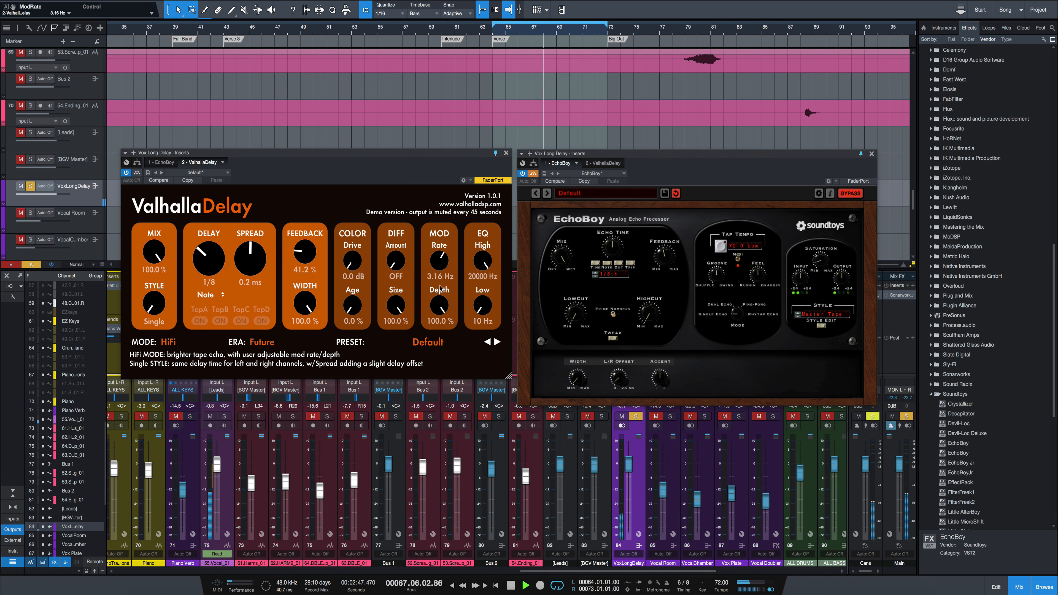
pyautogui.press('space')
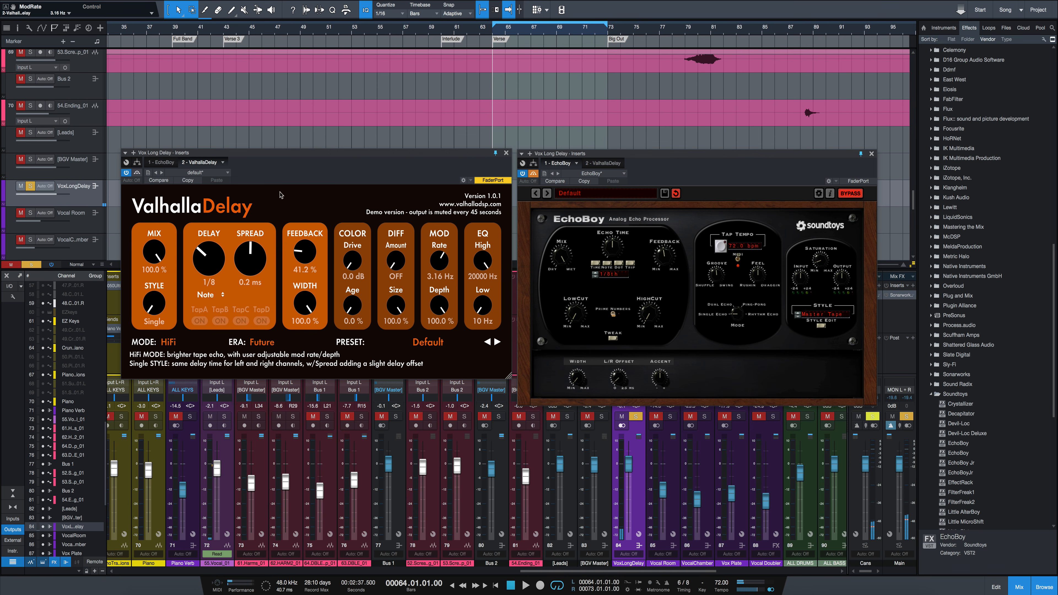
# - Switch ValhallaDelay on the vocal long-delay channel to BBD mode
pyautogui.click(173, 342)
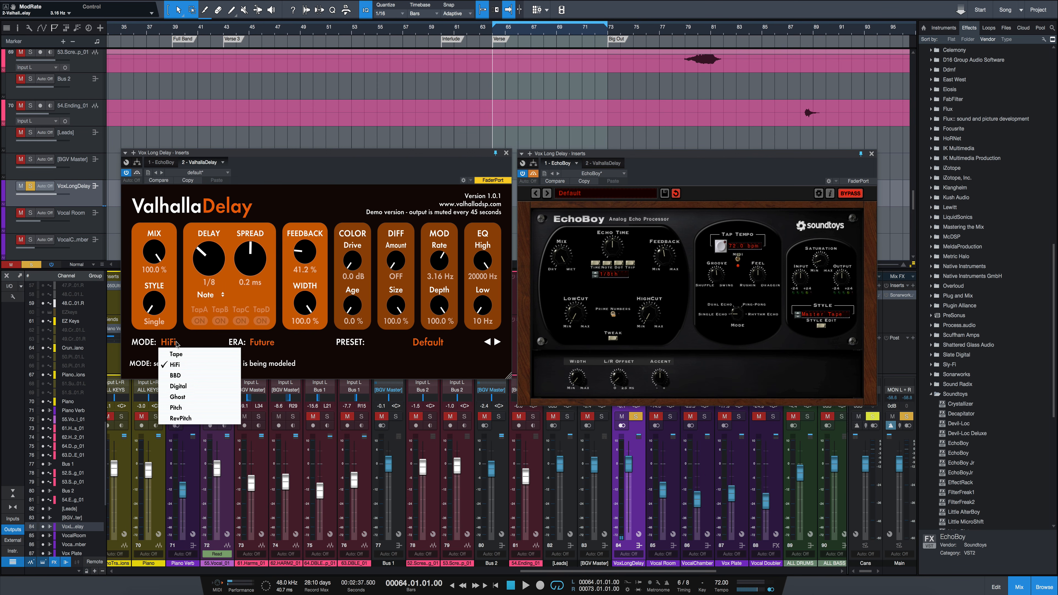
pyautogui.click(185, 375)
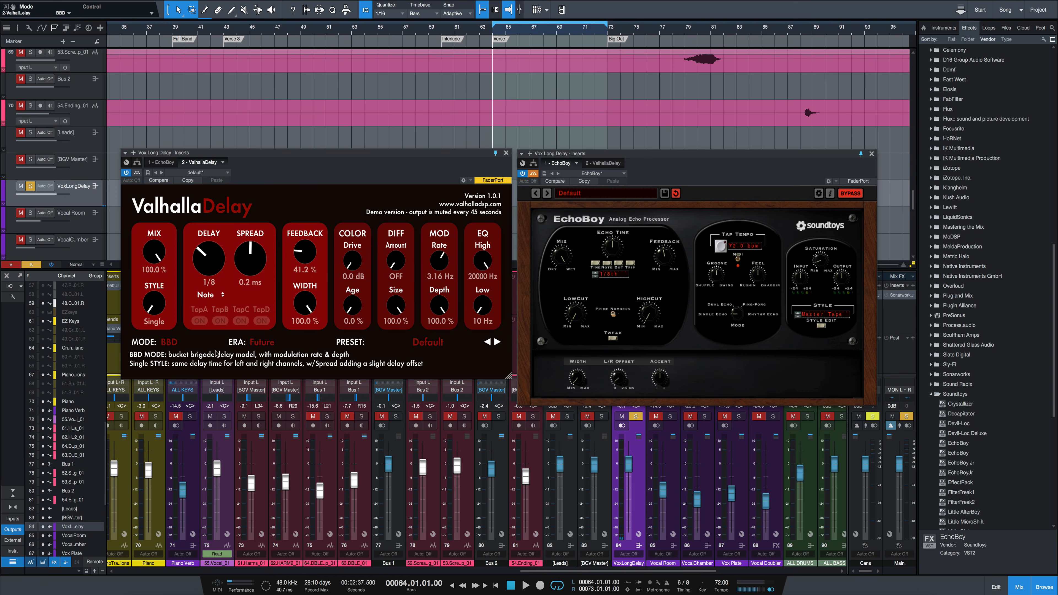
# - Close both vocal delay plug-in windows and unsolo the VoxLongDelay channel
pyautogui.click(507, 153)
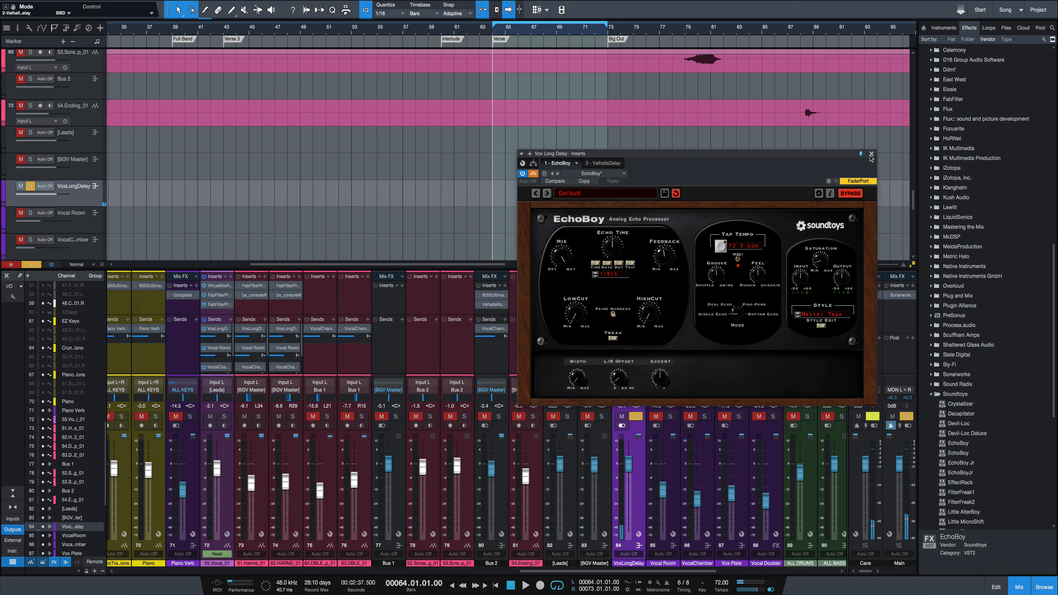
pyautogui.click(872, 154)
pyautogui.click(636, 416)
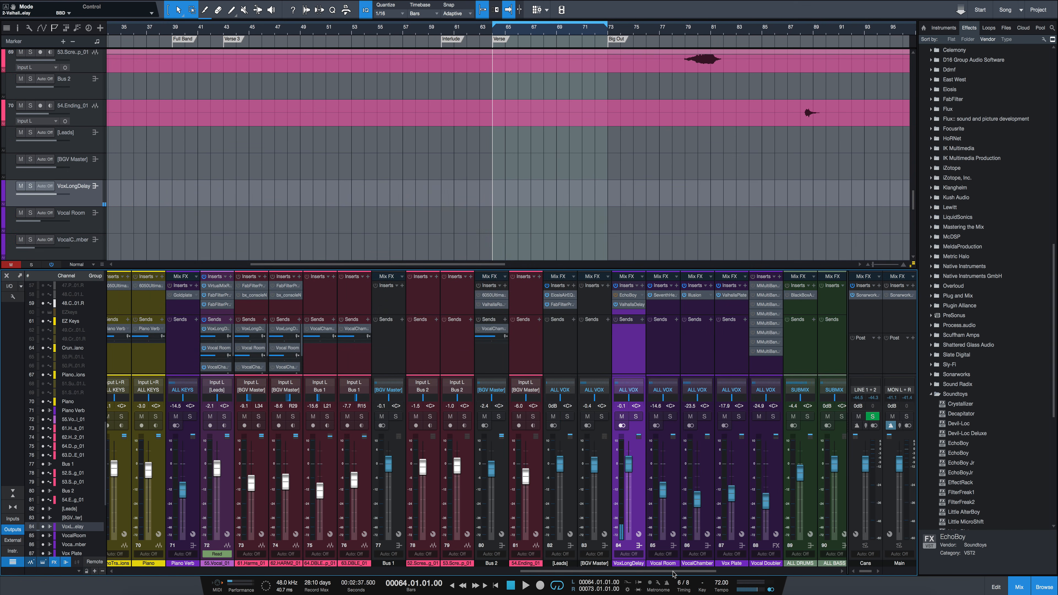
# - Solo the first arpeggio guitar track and the GtrShortDelay channel in the mixer
pyautogui.moveTo(673, 571); pyautogui.dragTo(476, 573)
pyautogui.click(395, 416)
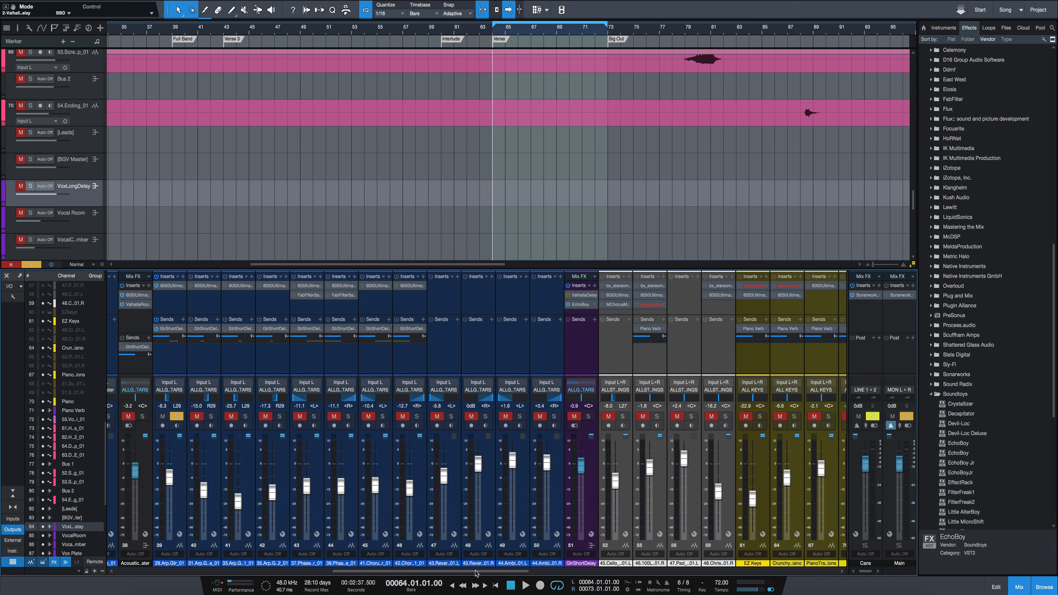
pyautogui.click(578, 420)
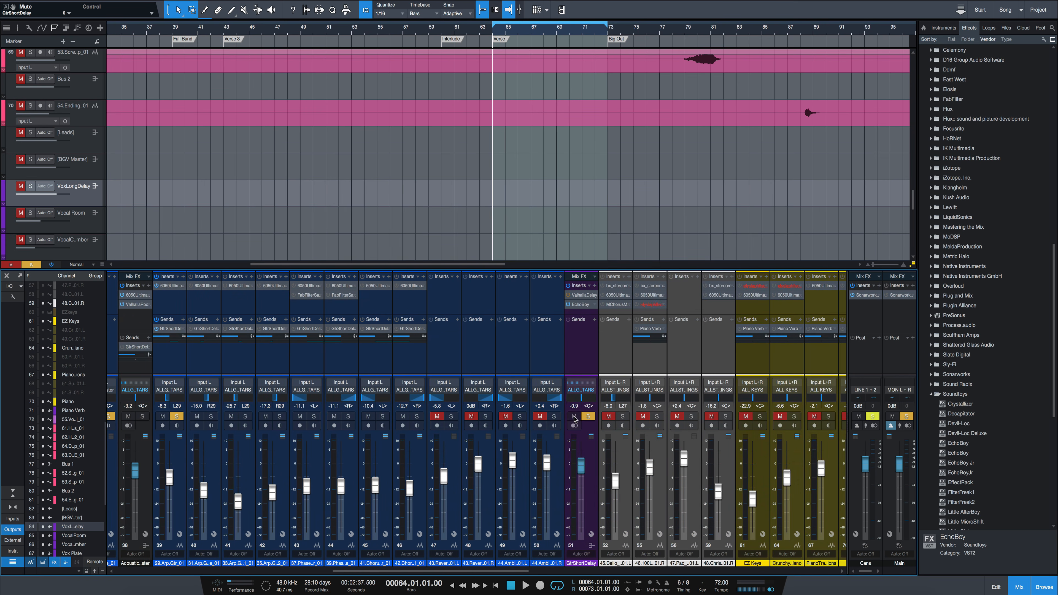
# - Open the ValhallaDelay and EchoBoy inserts of the GtrShortDelay channel side by side
pyautogui.click(584, 296)
pyautogui.click(585, 296)
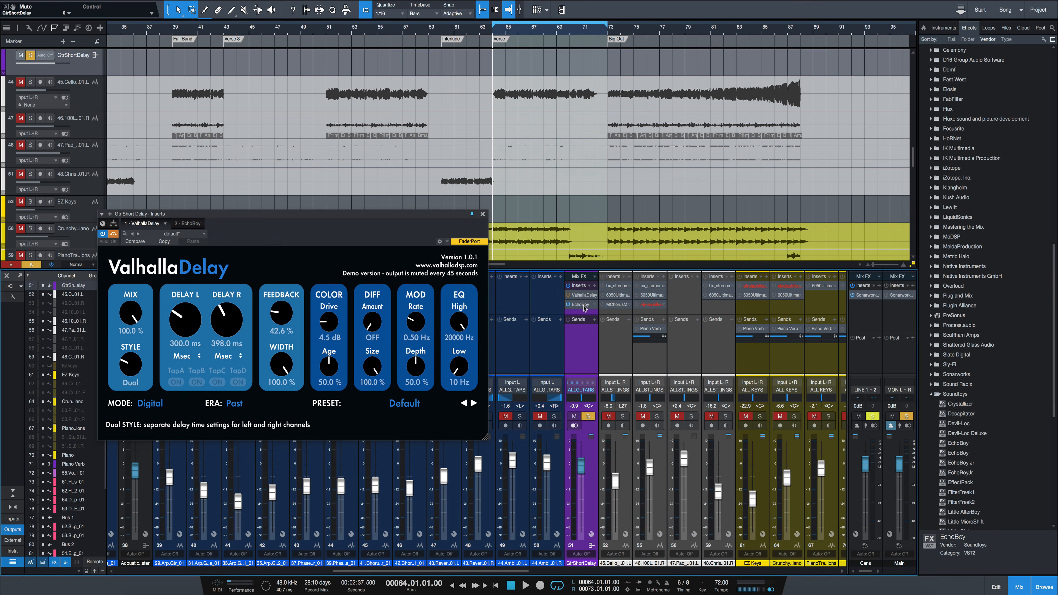
pyautogui.click(584, 305)
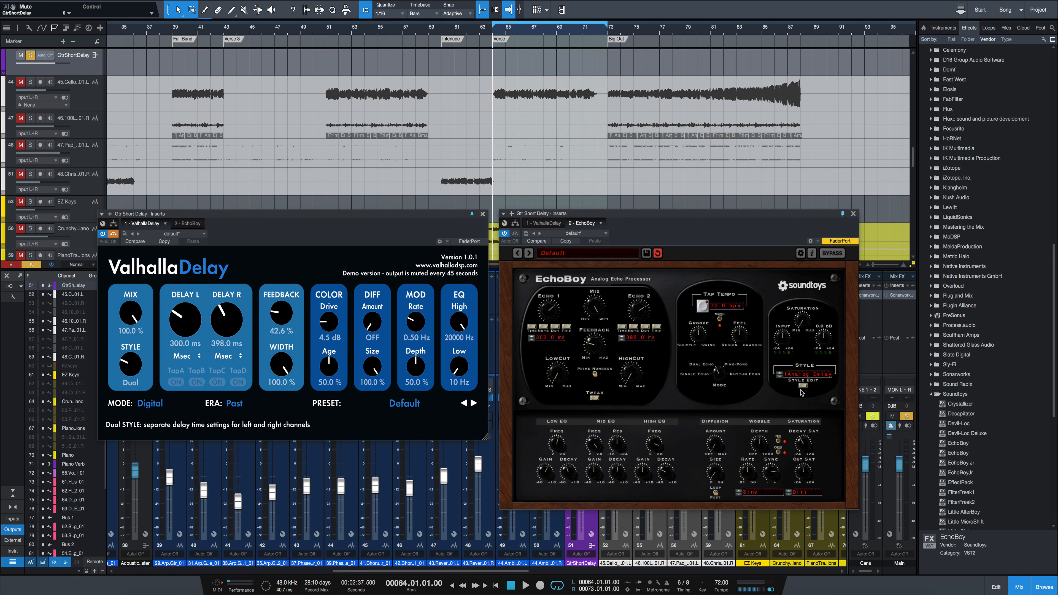
# - Set the guitar delay's ValhallaDelay to BBD mode and its EchoBoy to the DM-2 echo style
pyautogui.click(158, 404)
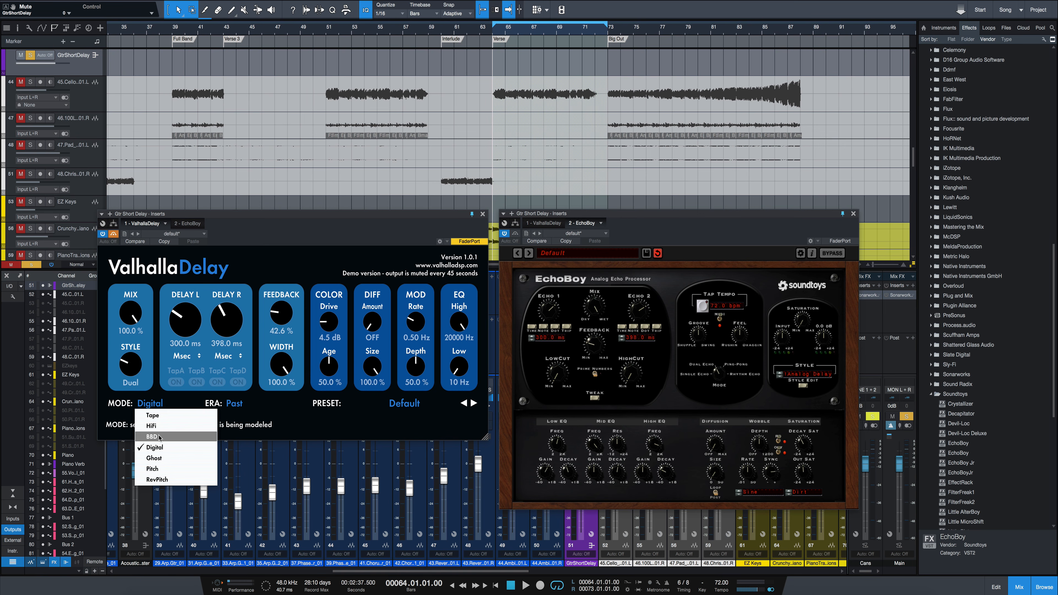
pyautogui.click(155, 415)
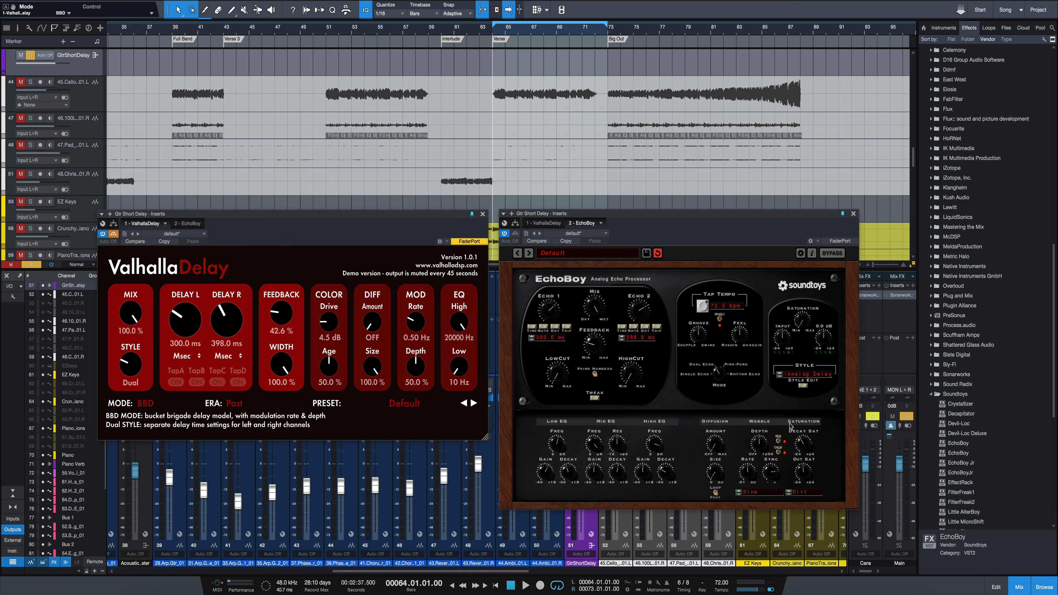
pyautogui.click(805, 376)
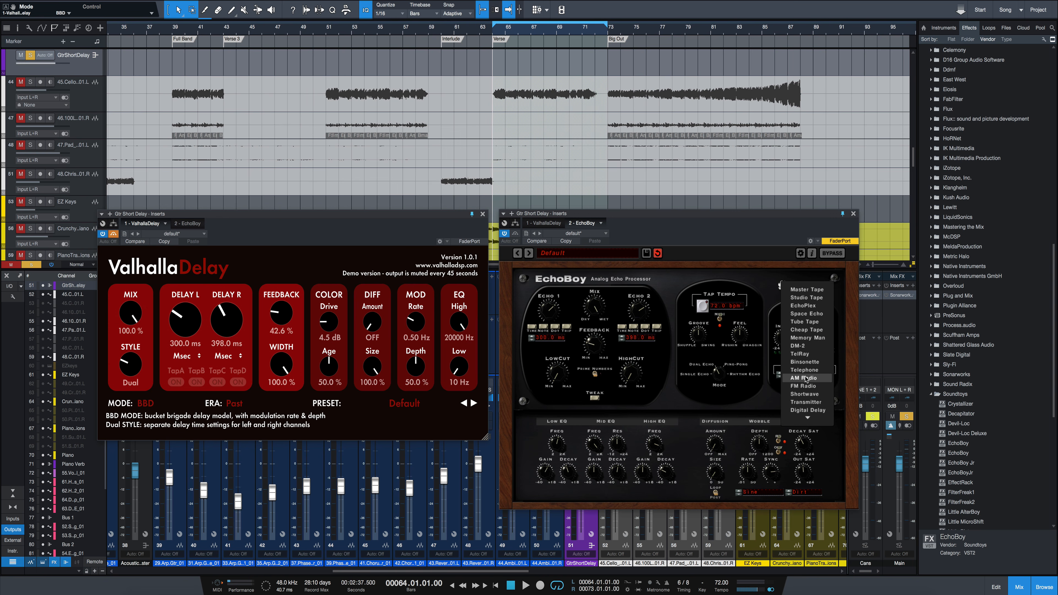
pyautogui.click(804, 347)
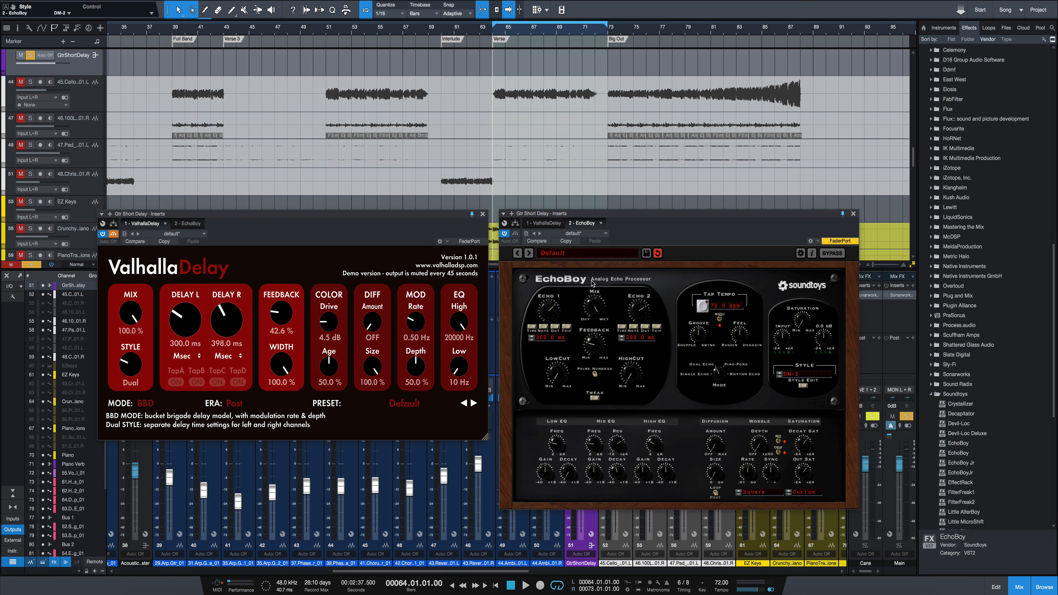
# - Play the verse guitar through EchoBoy while moving both plug-in windows higher, and bypass EchoBoy after stopping
pyautogui.press('space')
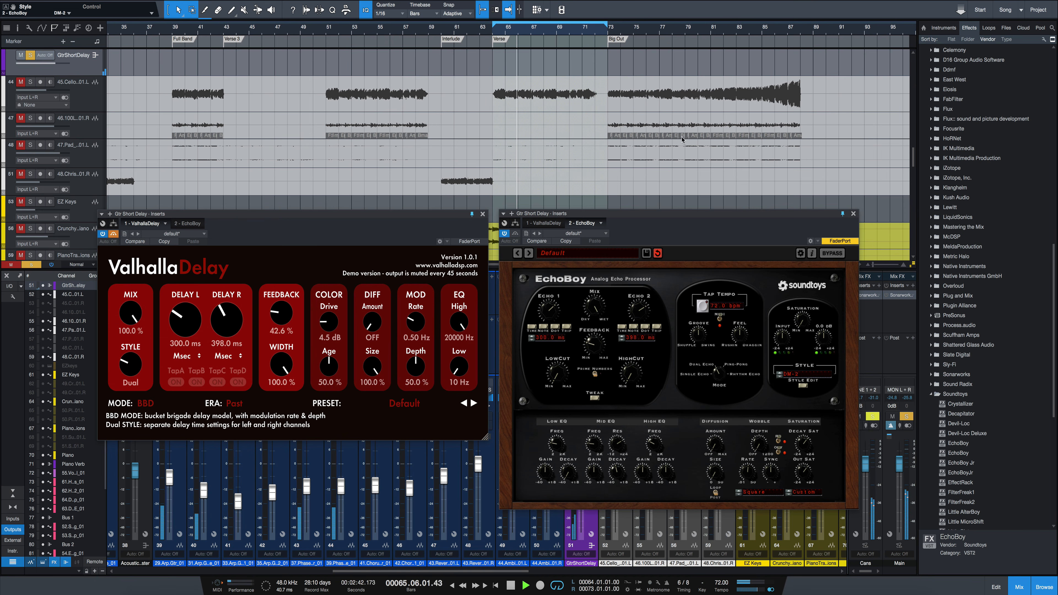
pyautogui.moveTo(652, 213); pyautogui.dragTo(681, 98)
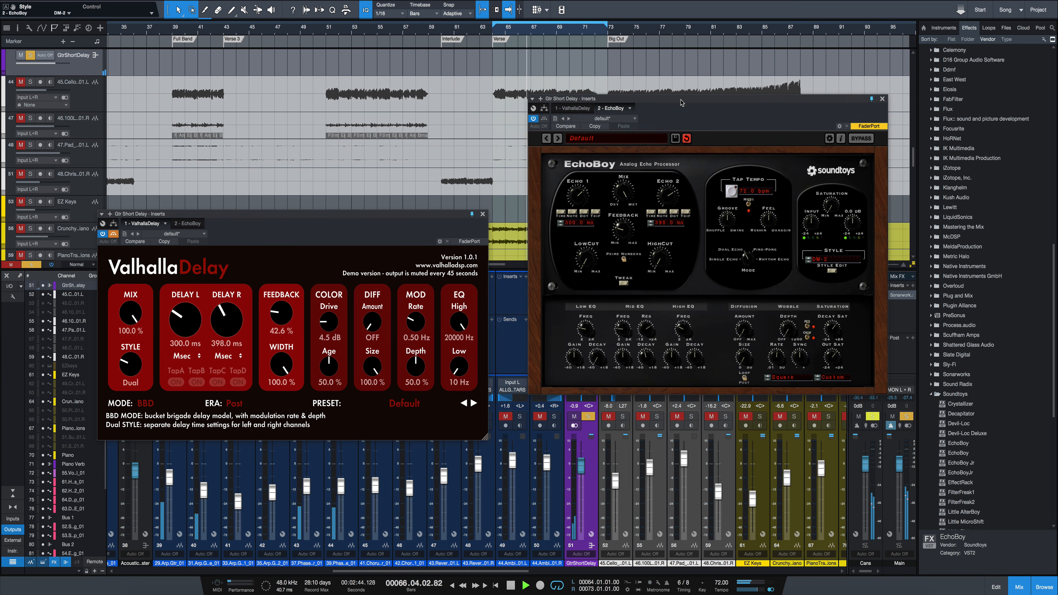
pyautogui.moveTo(423, 214); pyautogui.dragTo(451, 116)
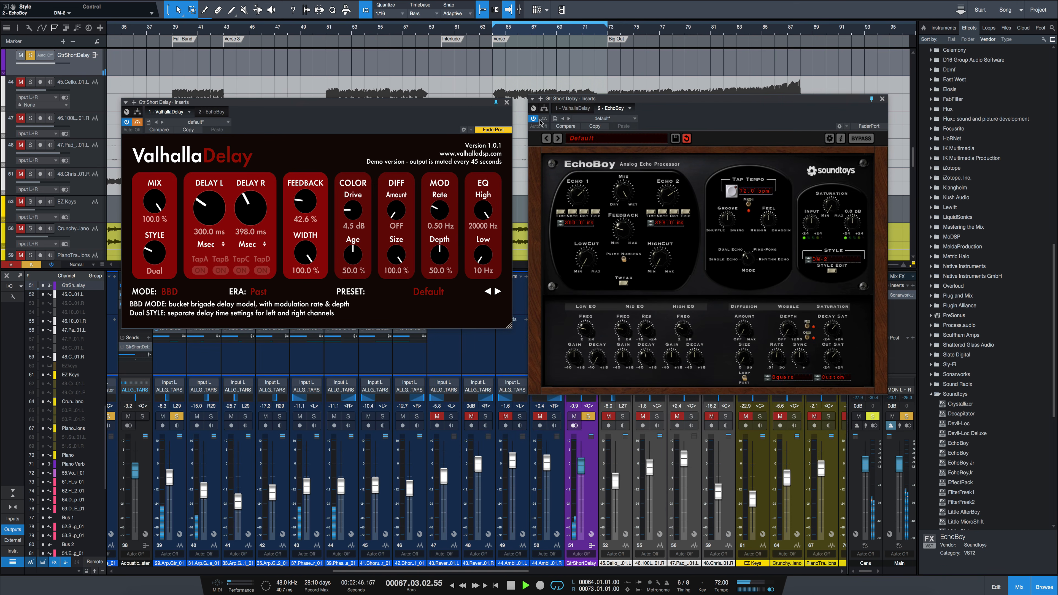
pyautogui.press('space')
pyautogui.click(544, 119)
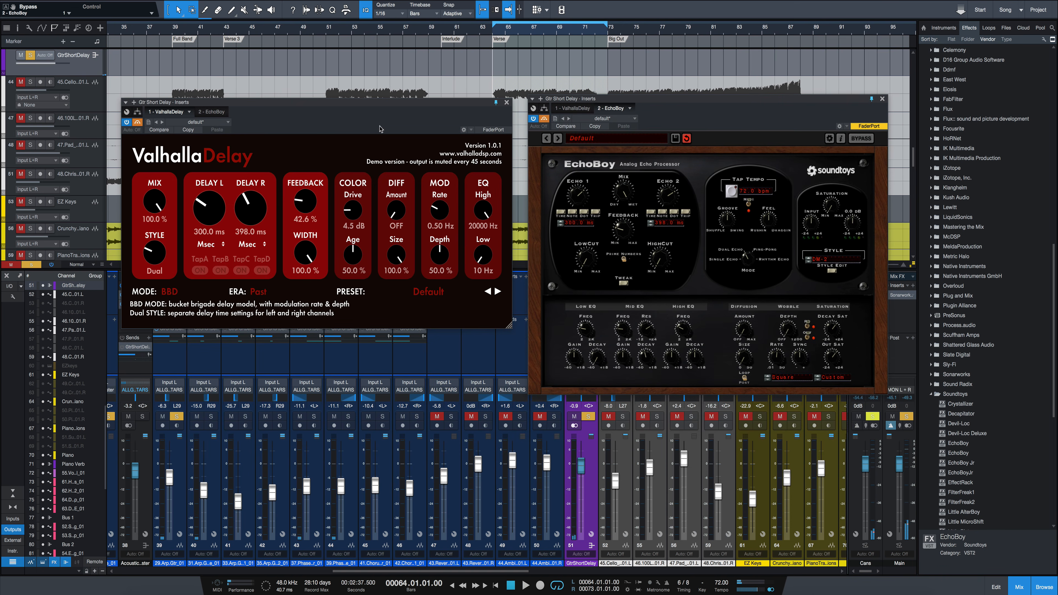
# - Activate ValhallaDelay, set its feedback to 37.2 % while the verse plays, and bypass it after stopping
pyautogui.click(137, 124)
pyautogui.press('space')
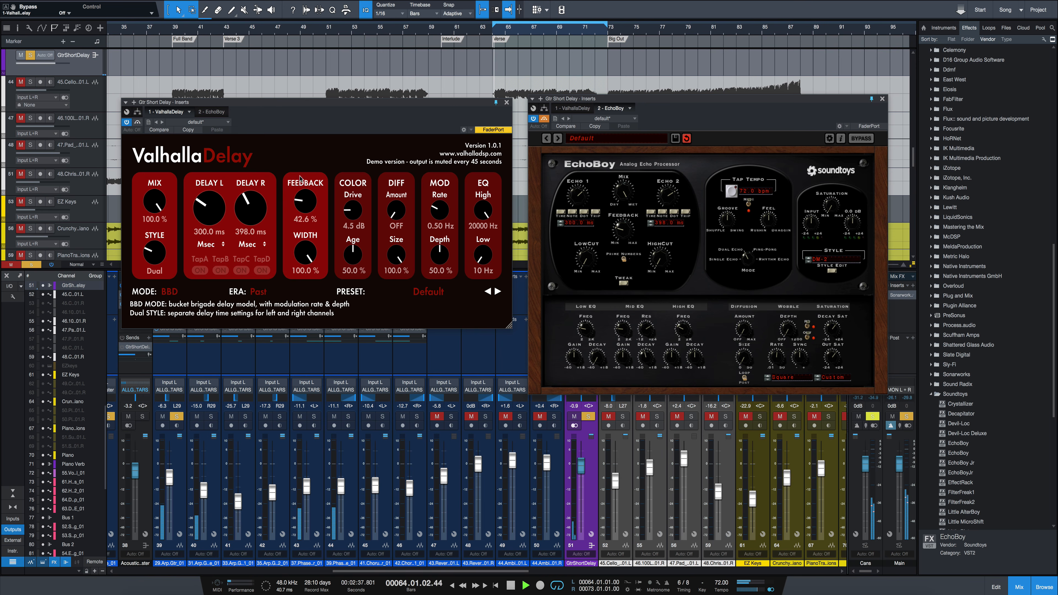
pyautogui.moveTo(306, 196); pyautogui.dragTo(306, 200)
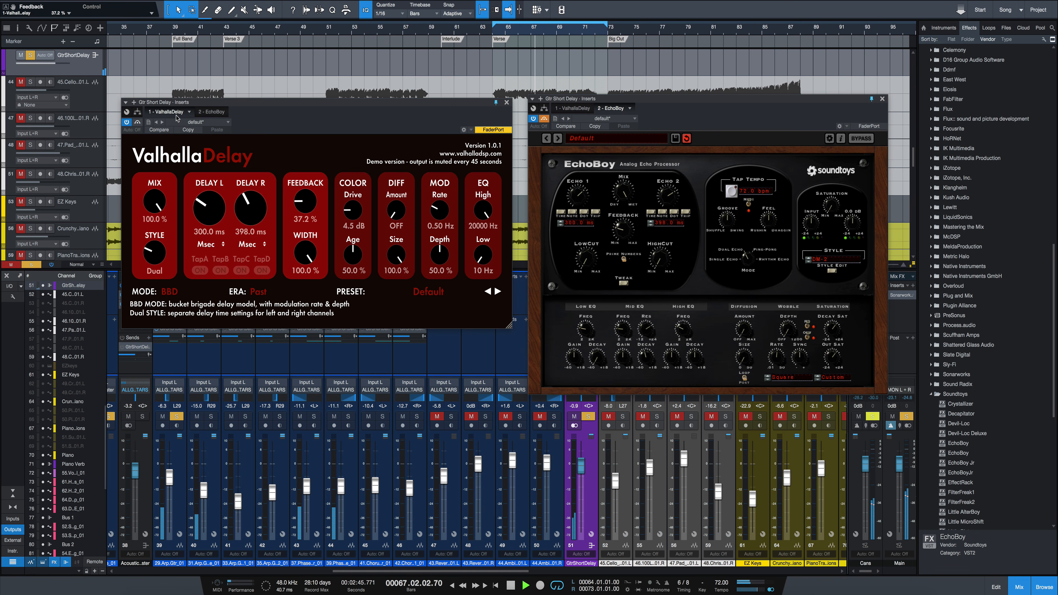
pyautogui.press('space')
pyautogui.click(137, 122)
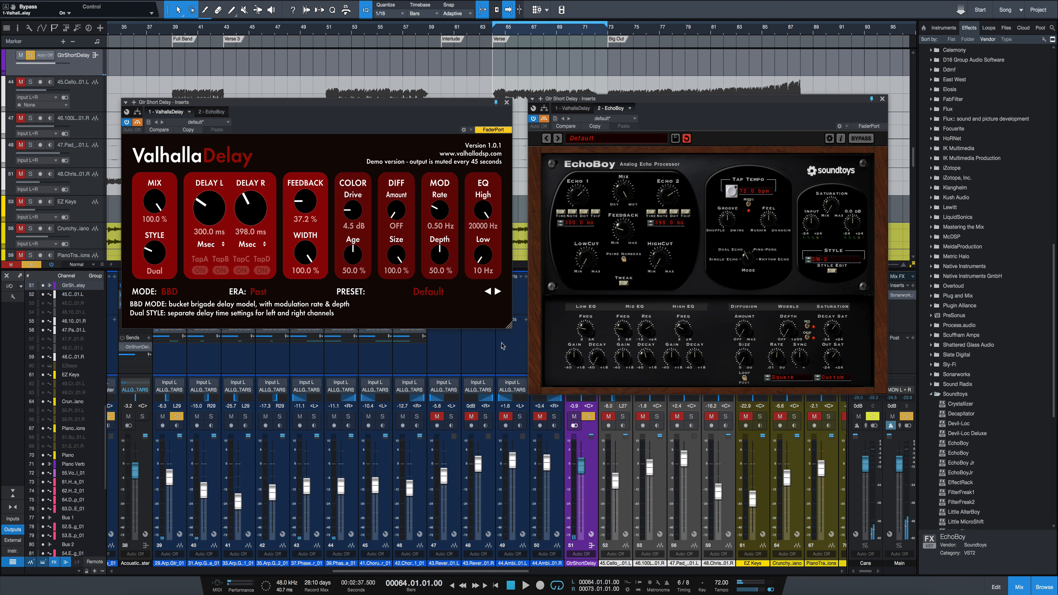
# - Isolate the GtrShortDelay return by unsoloing the arpeggio guitar, raise it to +5.6 dB, and play it through ValhallaDelay
pyautogui.click(588, 417)
pyautogui.click(588, 418)
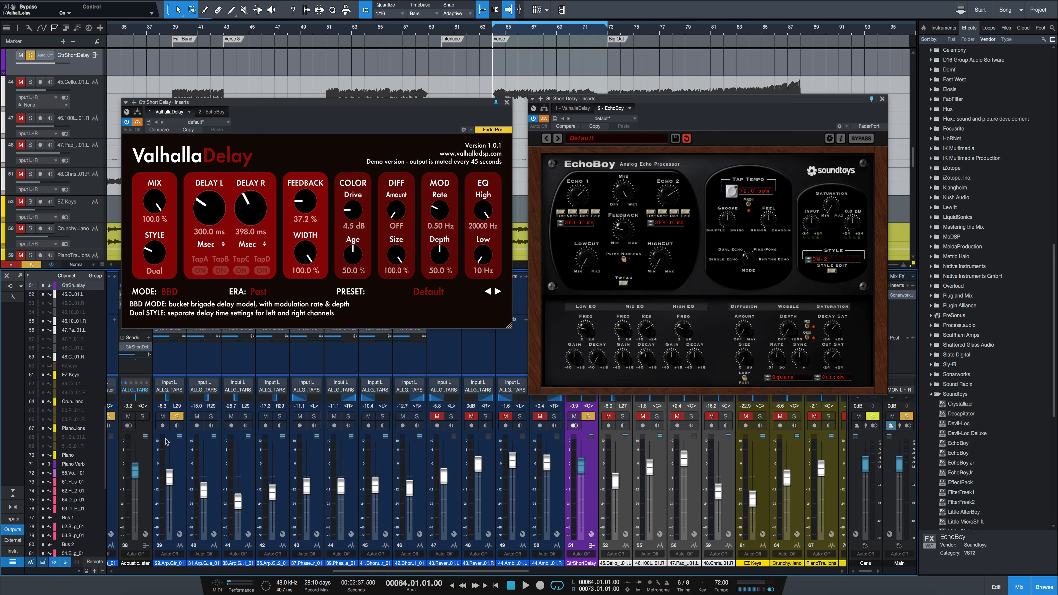
pyautogui.click(174, 416)
pyautogui.press('space')
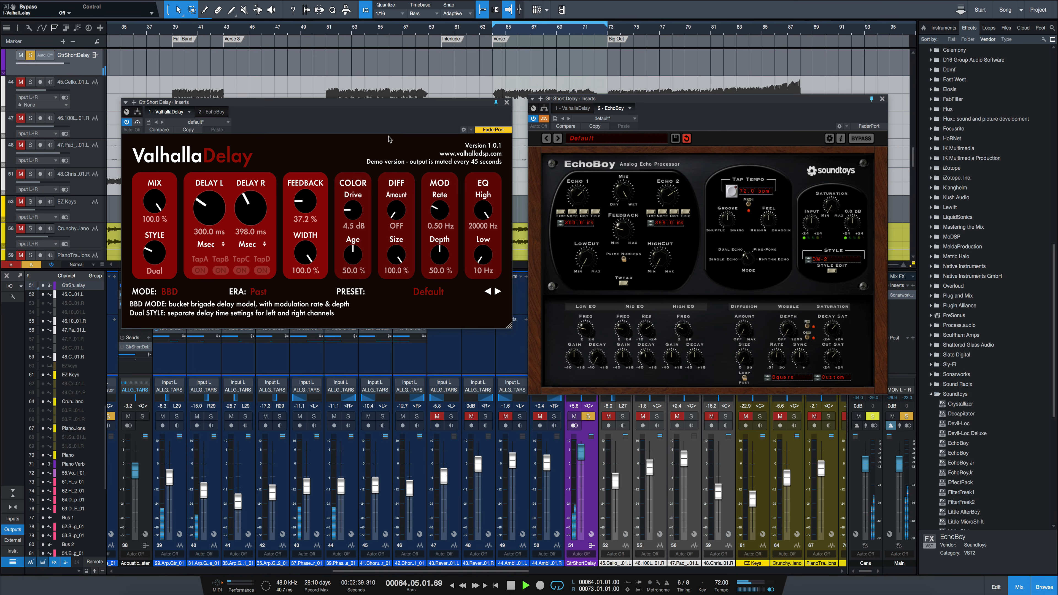
pyautogui.press('space')
# - Audition EchoBoy in place of ValhallaDelay on the isolated delay return, bypass it, and line up both plug-in windows slightly lower
pyautogui.click(137, 122)
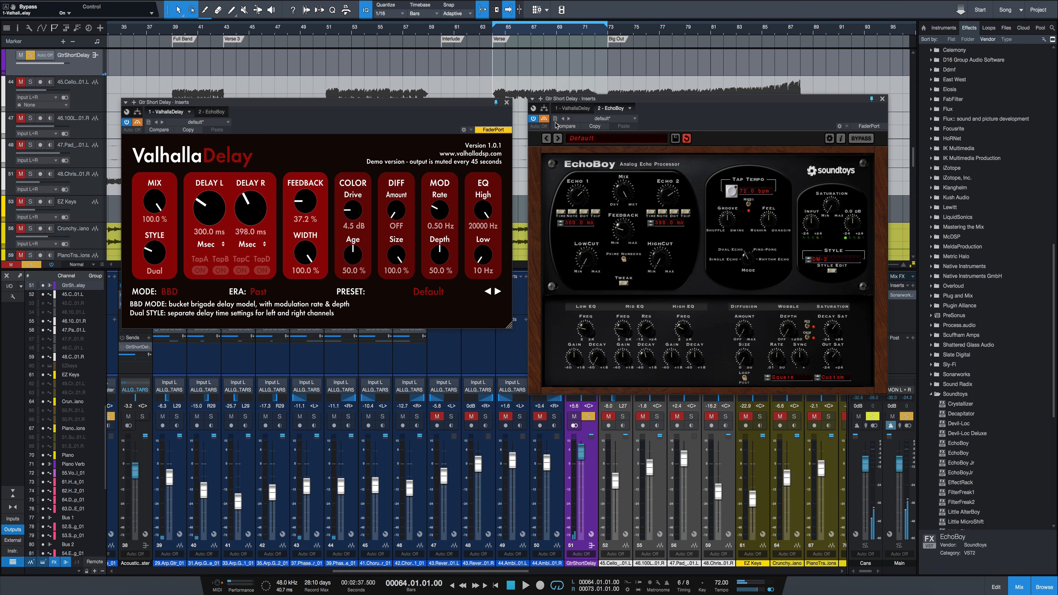
pyautogui.click(544, 119)
pyautogui.press('space')
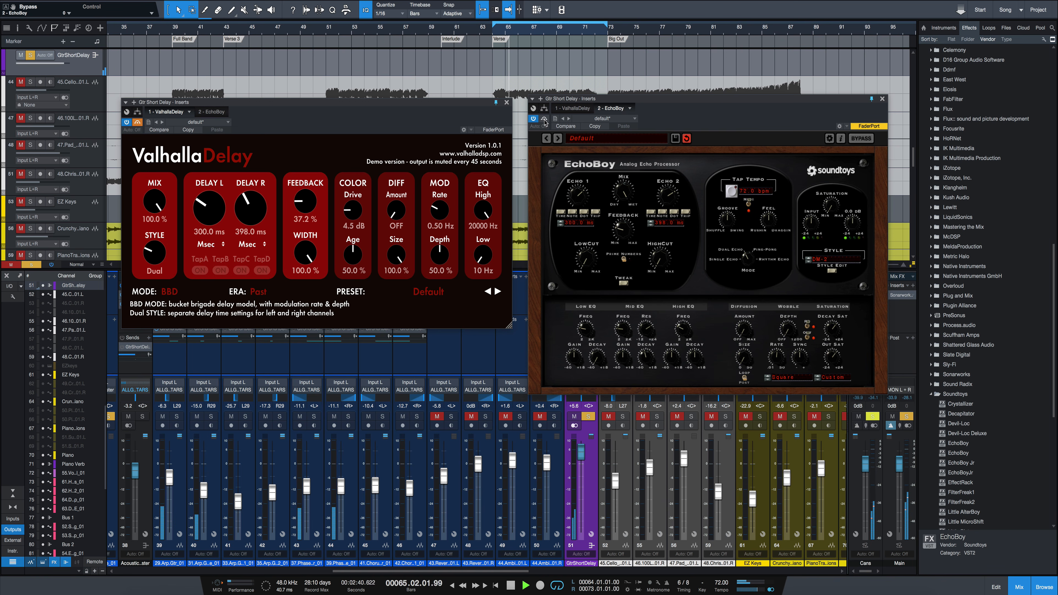
pyautogui.press('space')
pyautogui.click(545, 119)
pyautogui.moveTo(294, 102); pyautogui.dragTo(290, 120)
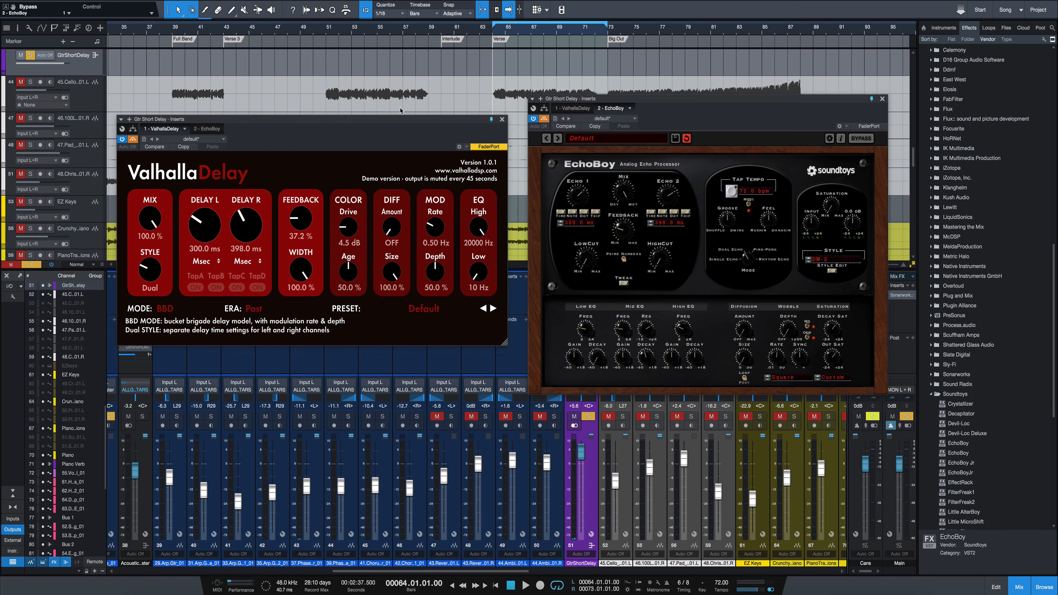
pyautogui.moveTo(580, 95); pyautogui.dragTo(577, 116)
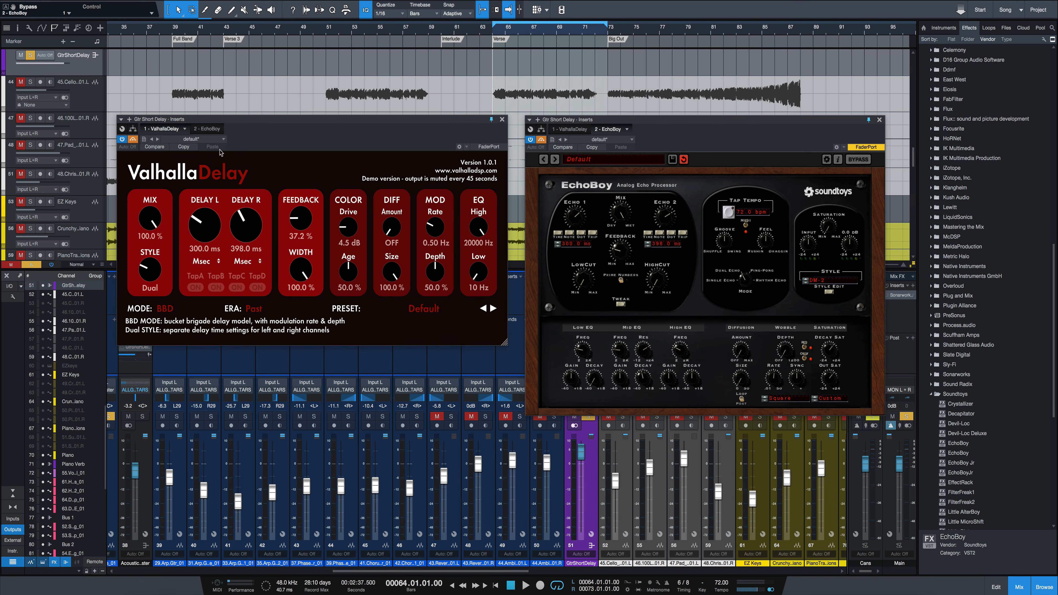
# - Reactivate ValhallaDelay, set its era to Future, and play the verse to hear the isolated delay
pyautogui.click(141, 141)
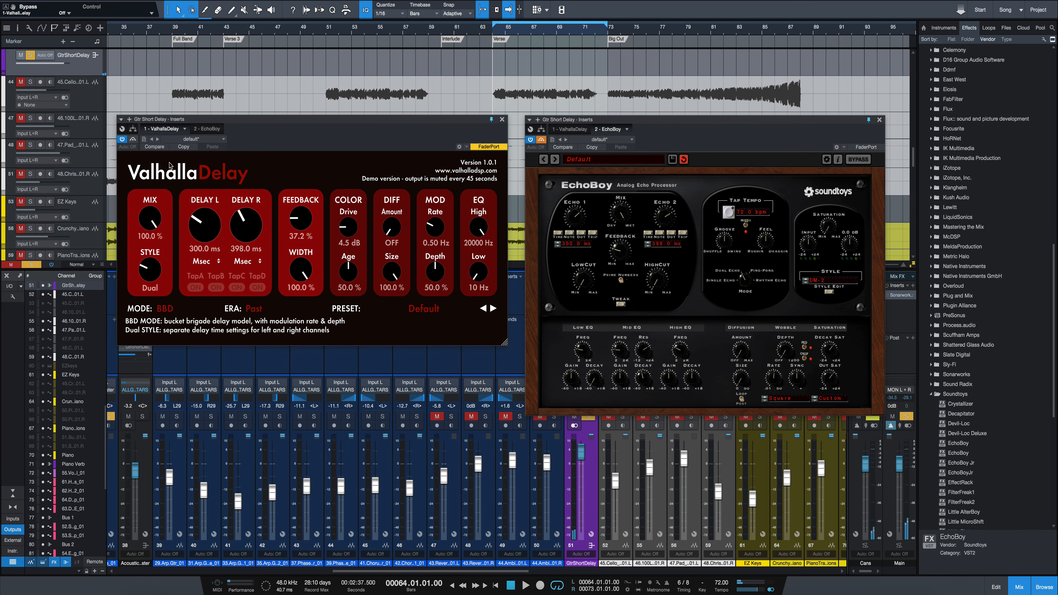
pyautogui.click(256, 308)
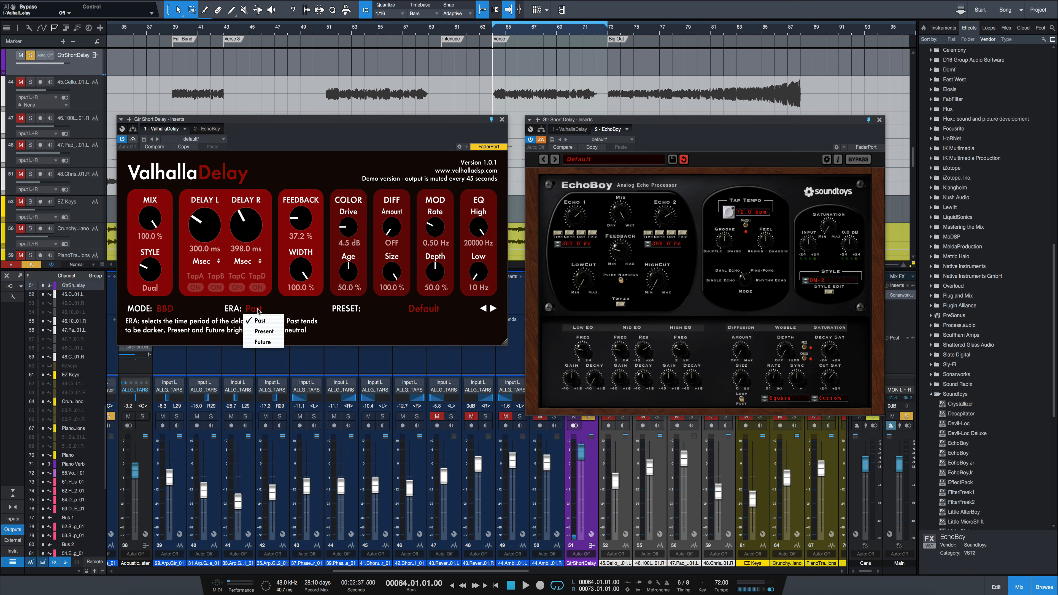
pyautogui.click(262, 344)
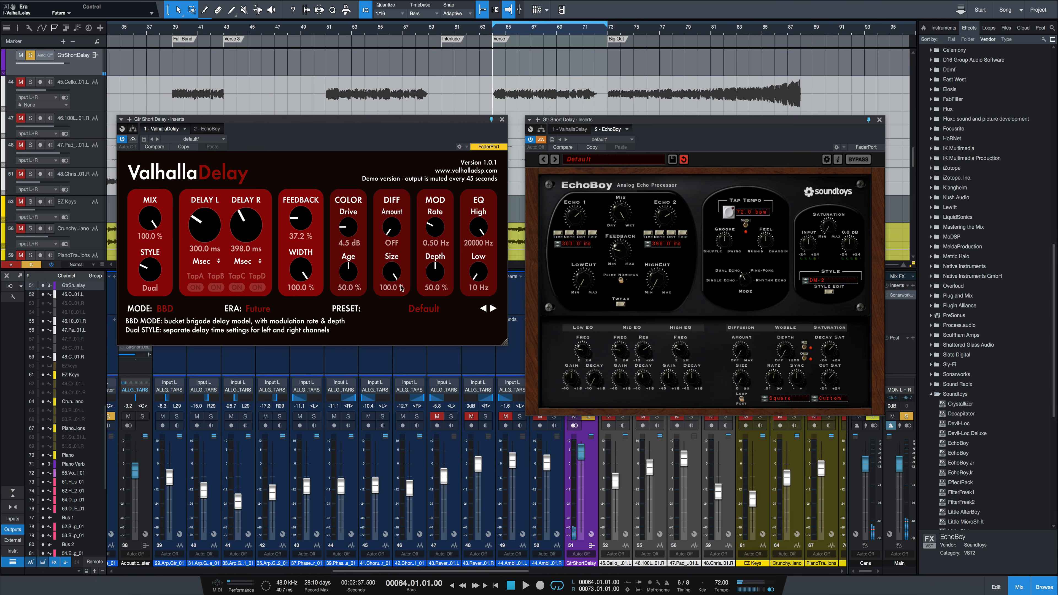
pyautogui.press('space')
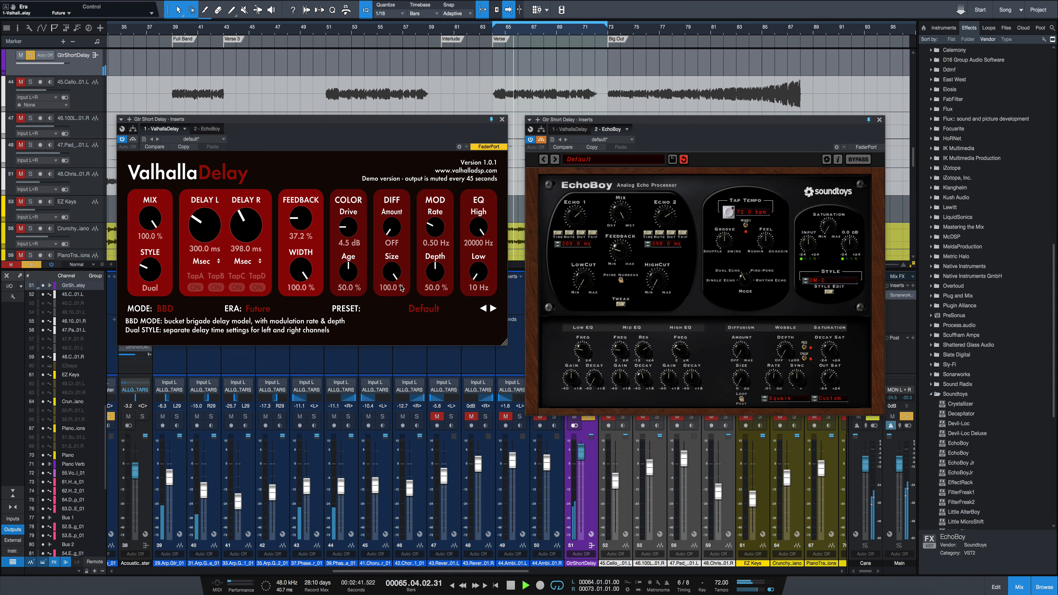
pyautogui.press('space')
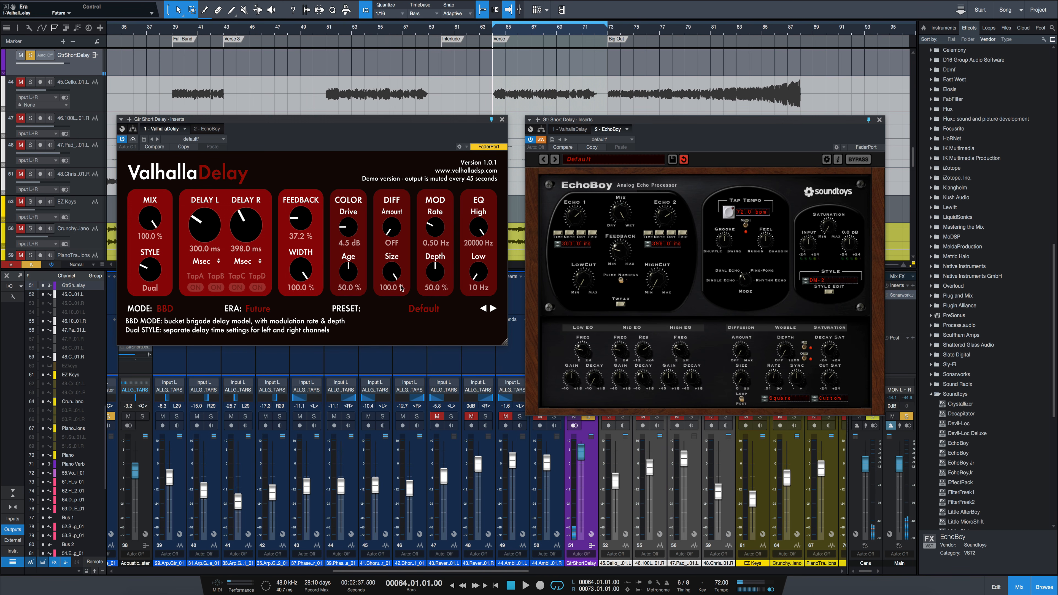
# - Try ValhallaDelay's Ghost mode and switch it to Digital
pyautogui.click(167, 311)
pyautogui.click(167, 360)
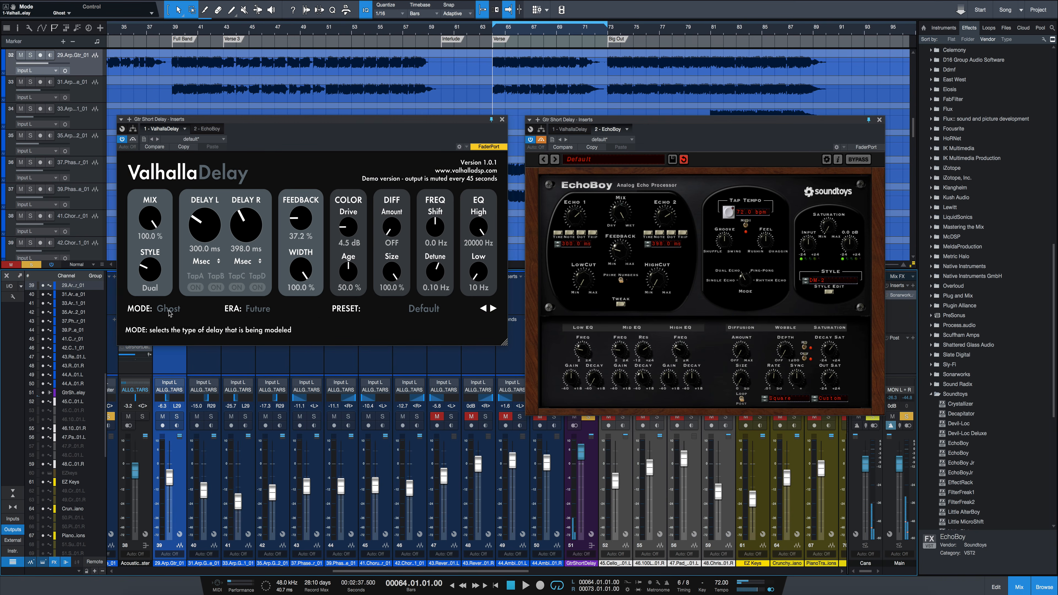
pyautogui.click(169, 313)
pyautogui.click(175, 343)
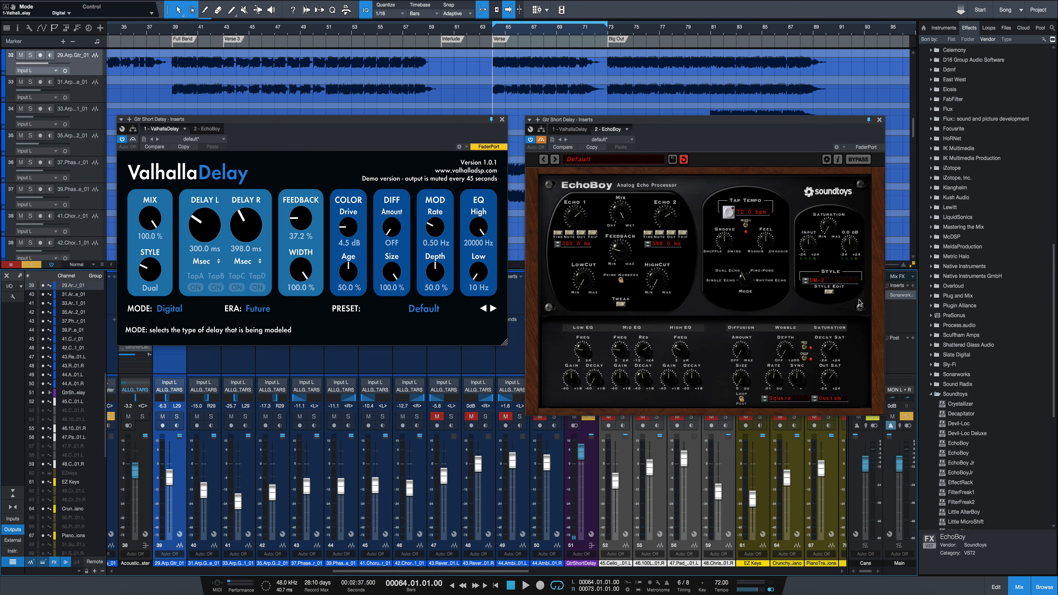
# - Set EchoBoy's echo style to Analog Delay
pyautogui.click(828, 283)
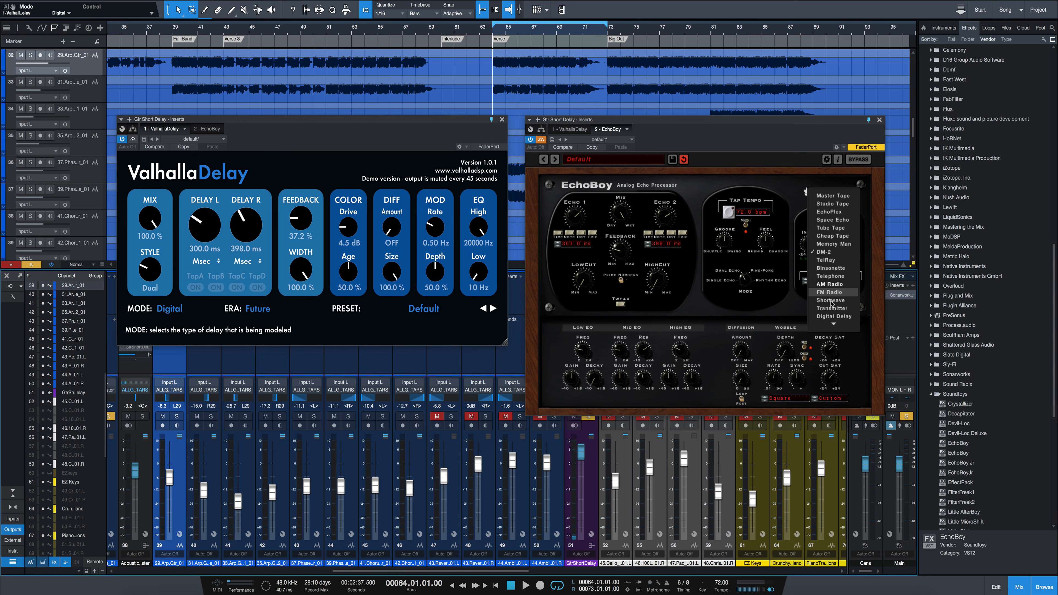
pyautogui.moveTo(834, 324)
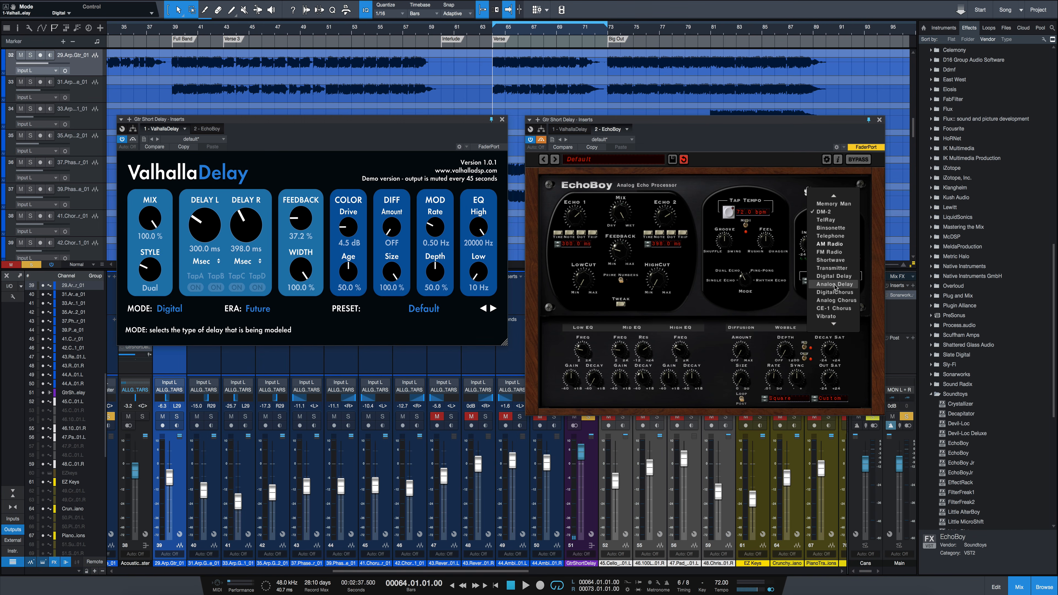
pyautogui.click(835, 285)
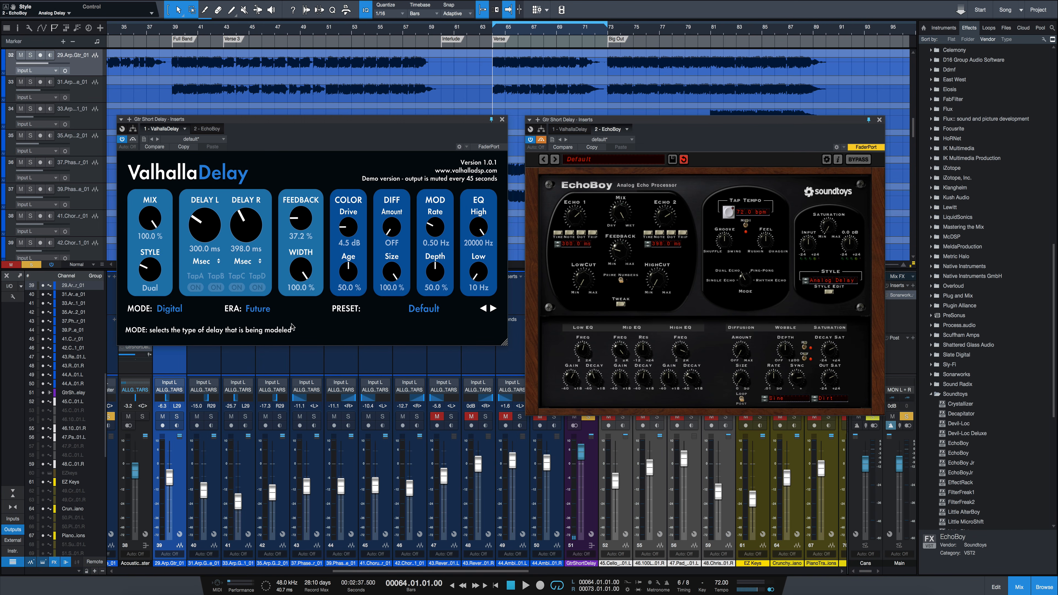
# - Compare ValhallaDelay's Digital mode with EchoBoy's Analog Delay over the verse, swapping their bypass states and raising EchoBoy's output gain
pyautogui.press('space')
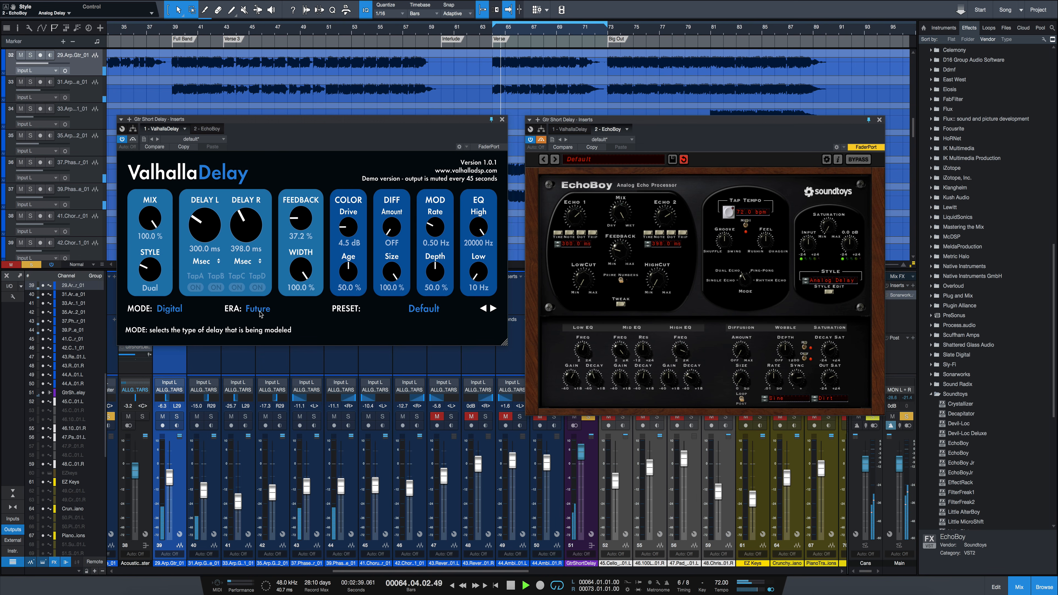
pyautogui.press('space')
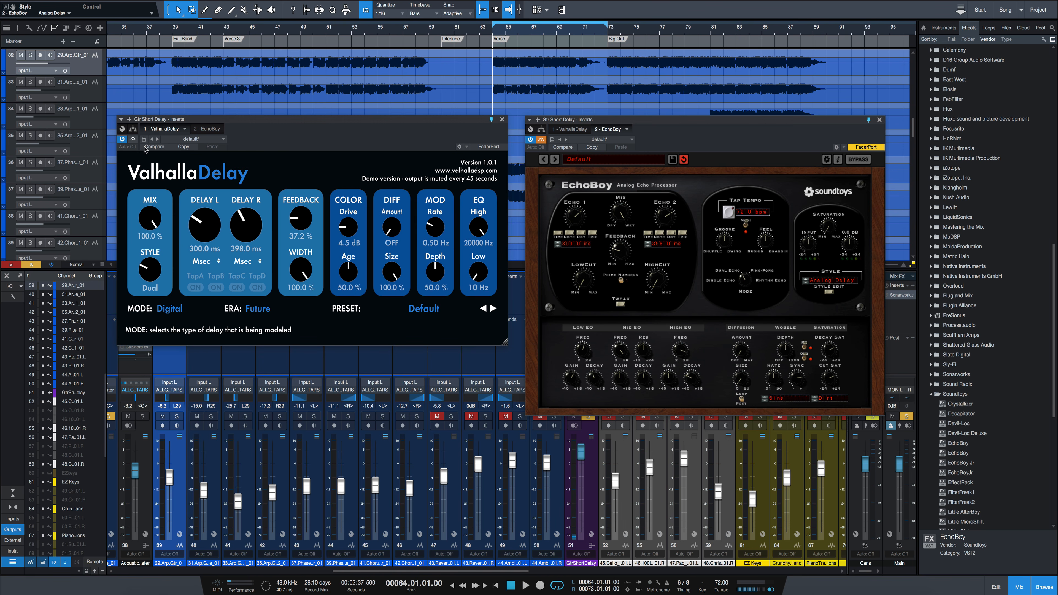
pyautogui.click(491, 146)
pyautogui.click(544, 145)
pyautogui.press('space')
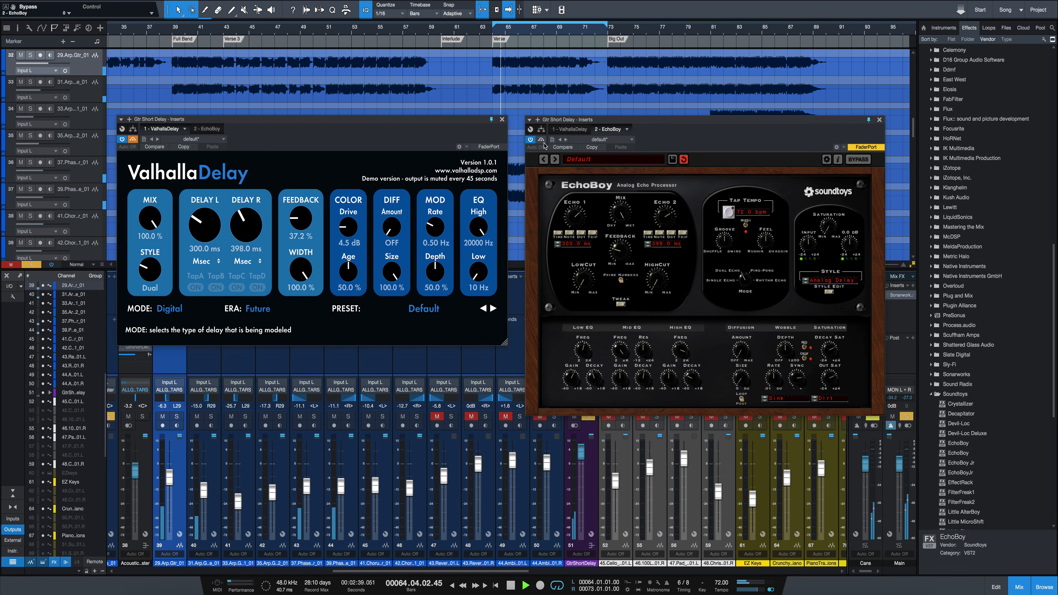
pyautogui.moveTo(854, 247); pyautogui.dragTo(854, 246)
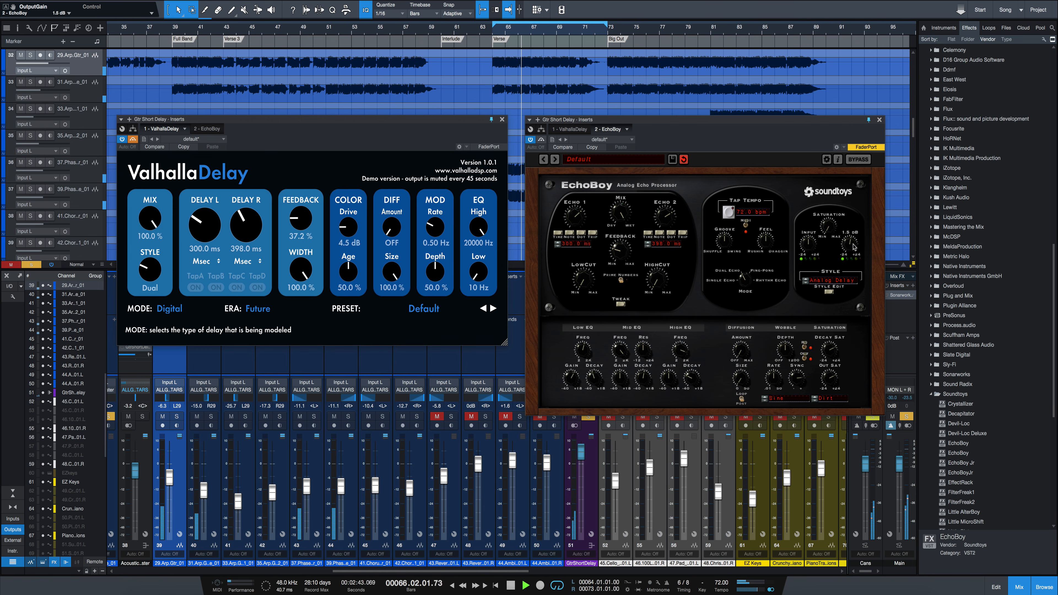
pyautogui.press('space')
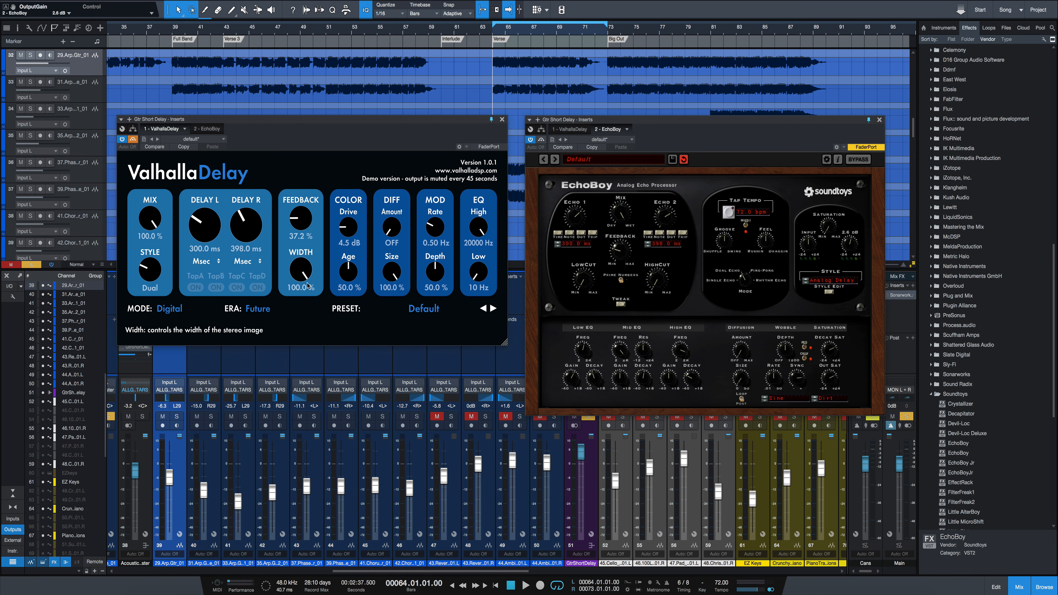
# - Close both delay plug-in windows and unsolo the GtrShortDelay channel
pyautogui.click(502, 119)
pyautogui.click(879, 121)
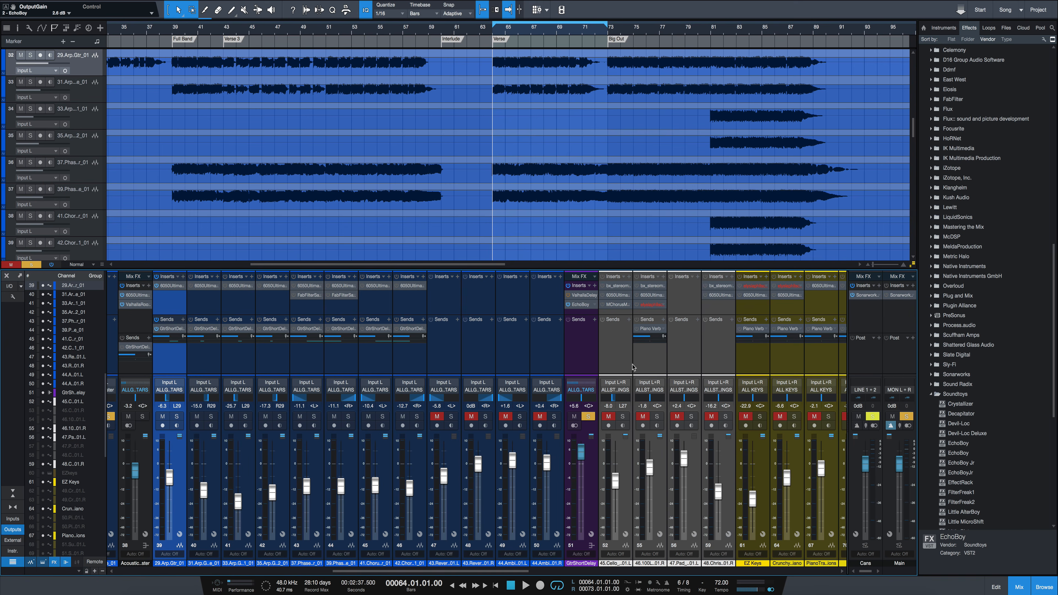
pyautogui.click(588, 417)
# - Solo the lead vocal channel and the VoxLongDelay channel in the mixer
pyautogui.moveTo(517, 574); pyautogui.dragTo(663, 570)
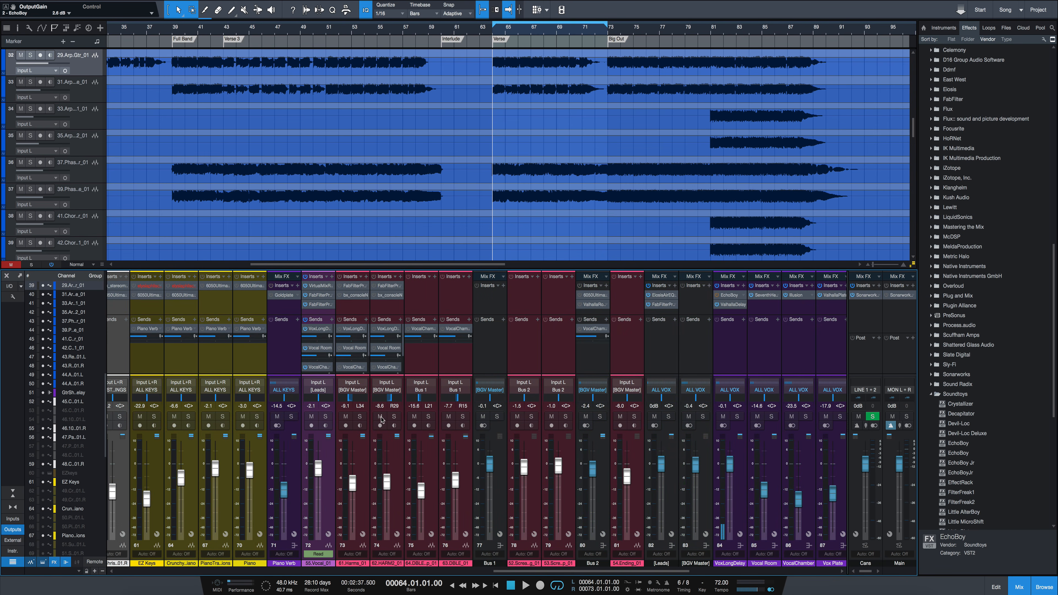
pyautogui.click(328, 418)
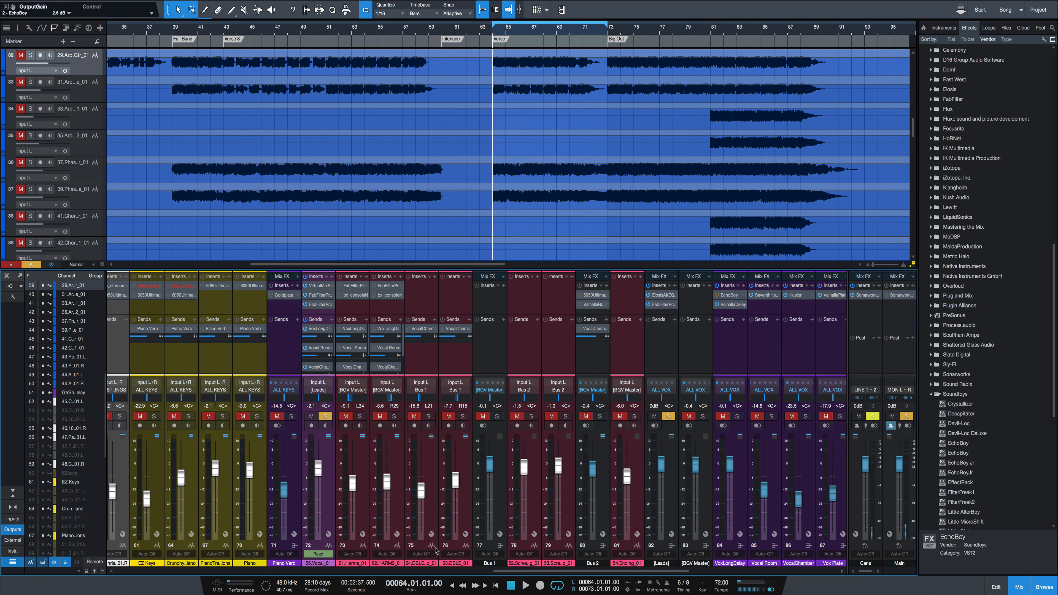
pyautogui.moveTo(503, 571); pyautogui.dragTo(553, 576)
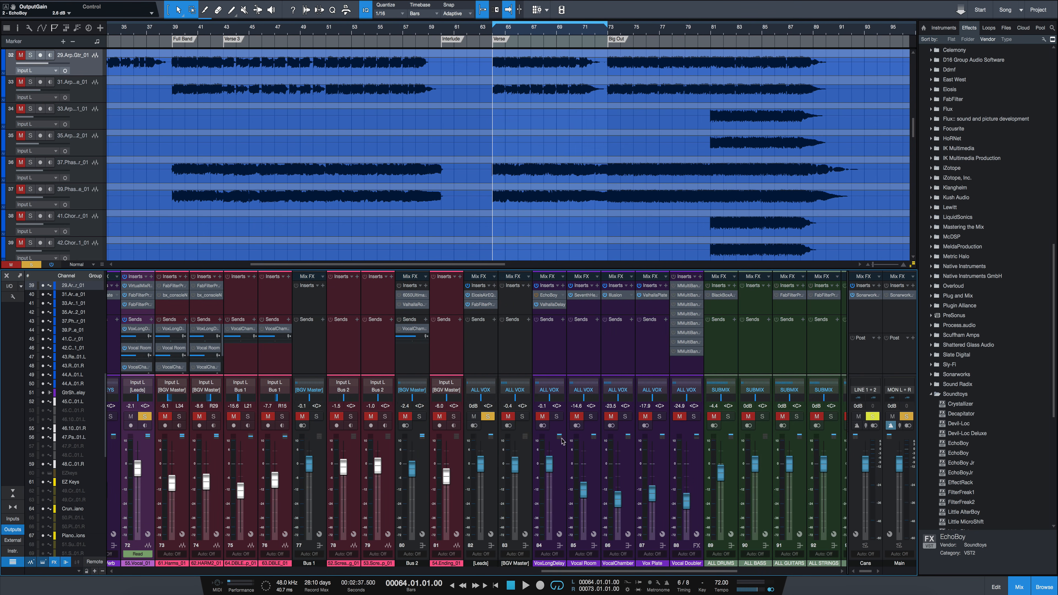
pyautogui.click(556, 417)
# - Show ValhallaDelay from the VoxLongDelay inserts and set its mode to Pitch
pyautogui.click(549, 296)
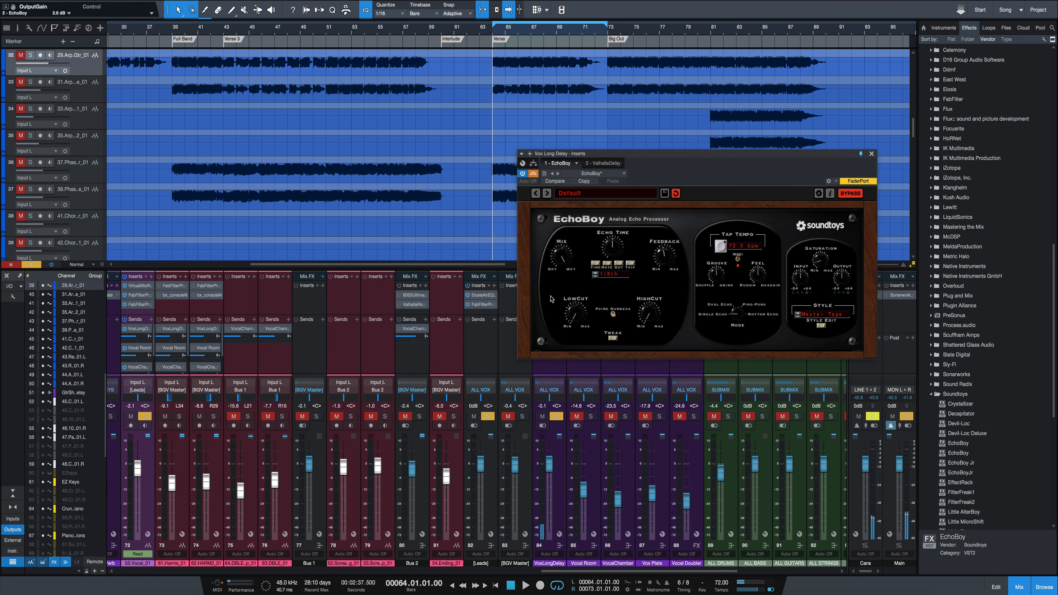
pyautogui.click(604, 164)
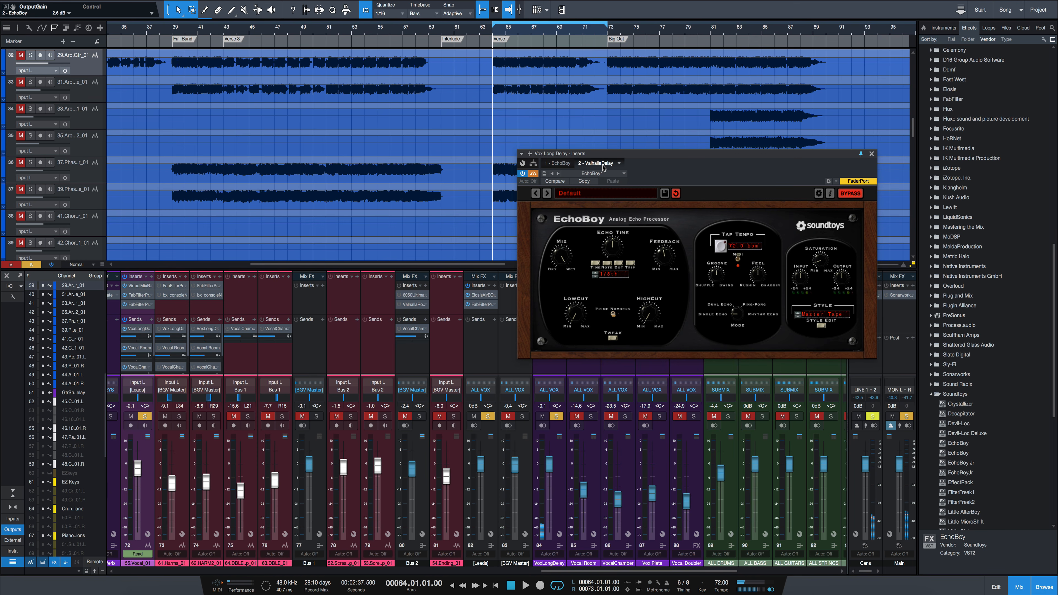
pyautogui.moveTo(613, 154); pyautogui.dragTo(475, 165)
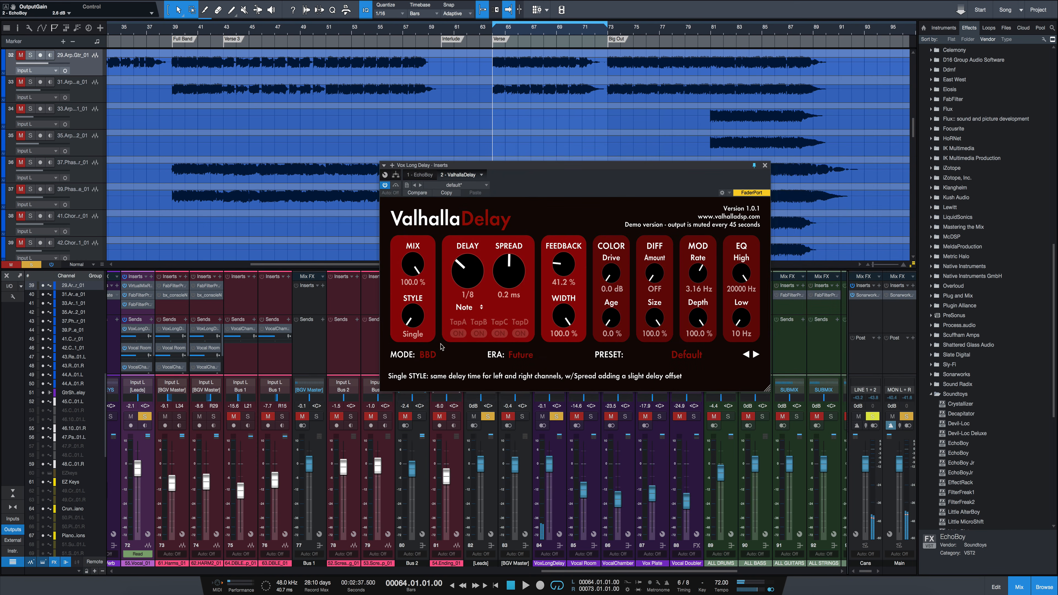
pyautogui.click(428, 354)
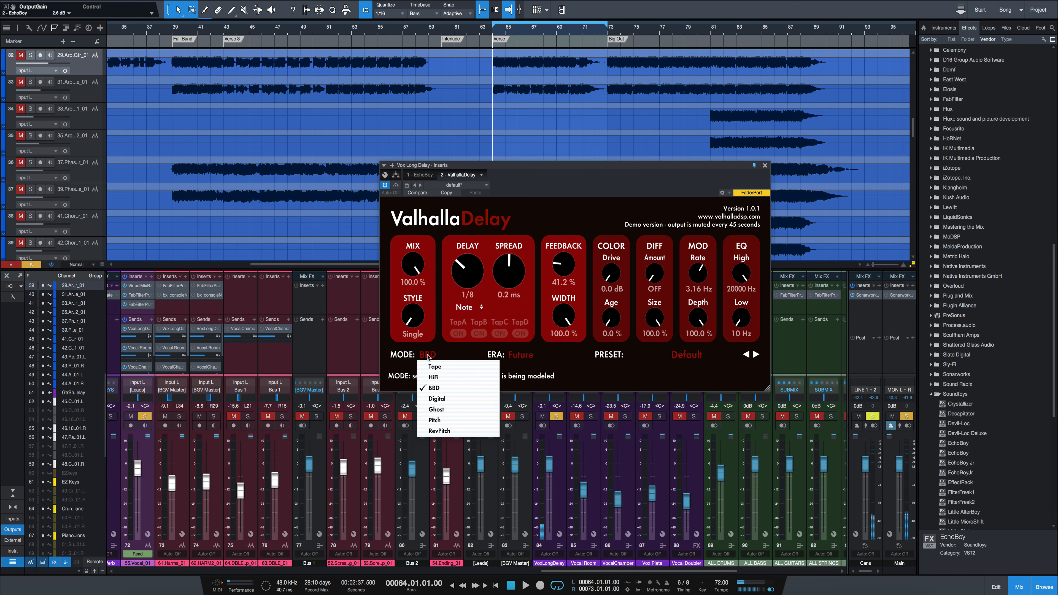
pyautogui.click(434, 420)
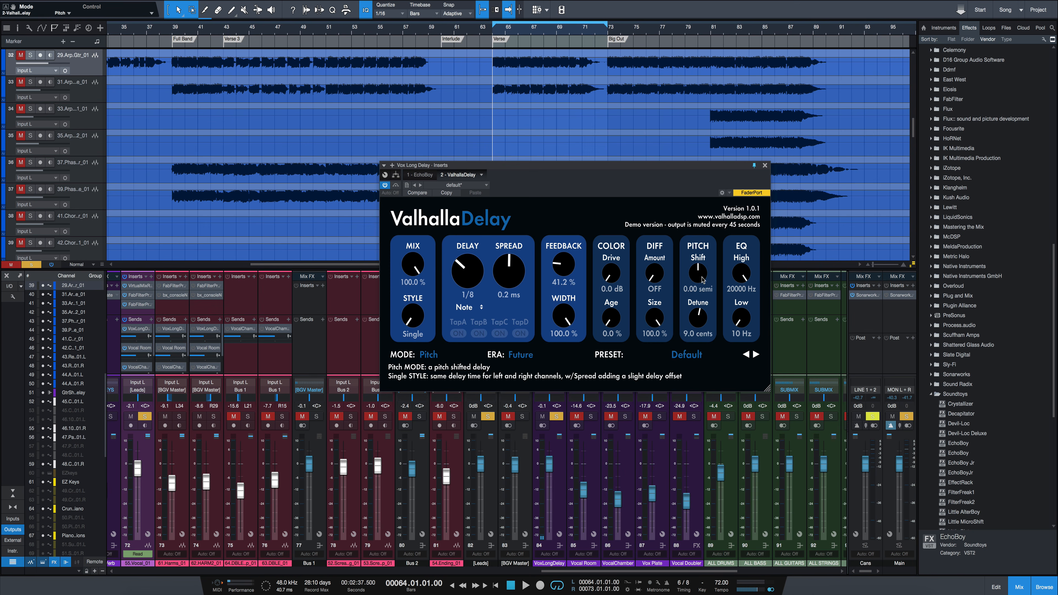
# - Set the pitch shift to about 1.82 semitones and detune to 16 cents, and audition the verse vocal
pyautogui.moveTo(699, 277); pyautogui.dragTo(700, 276)
pyautogui.scroll(5, 698, 328)
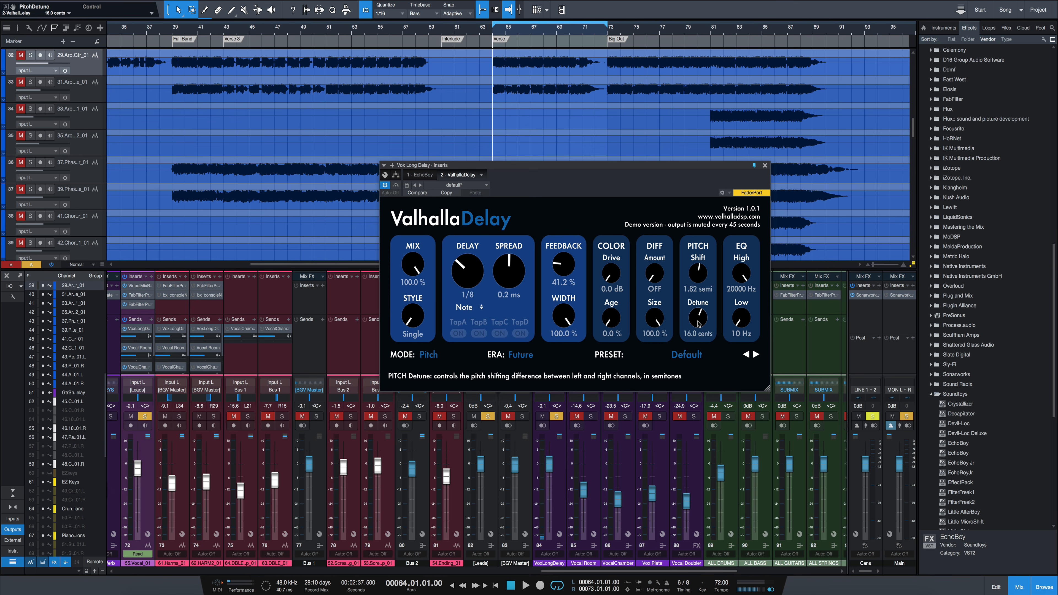
pyautogui.press('space')
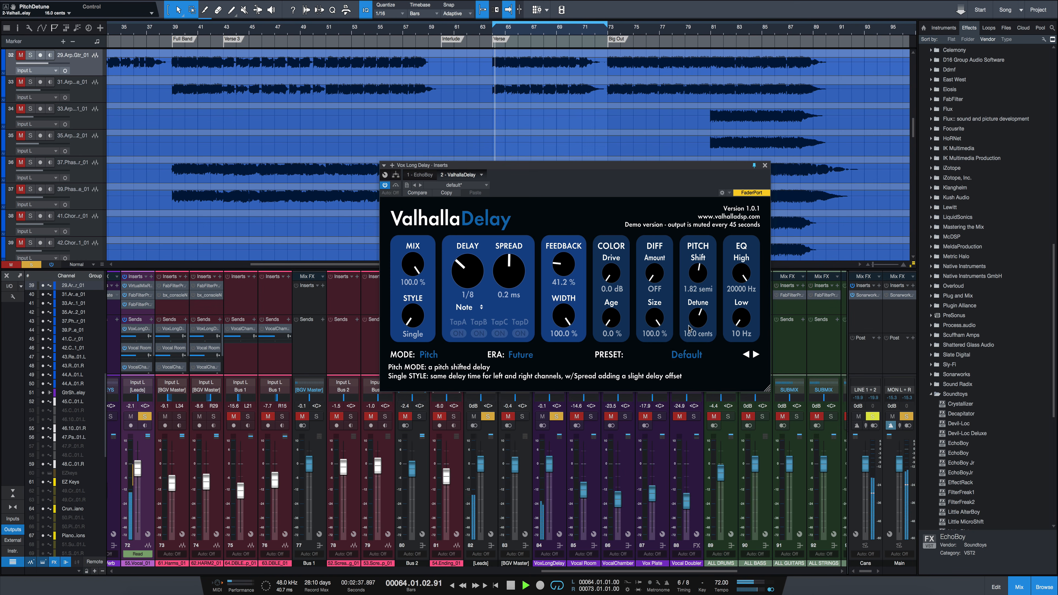
pyautogui.press('space')
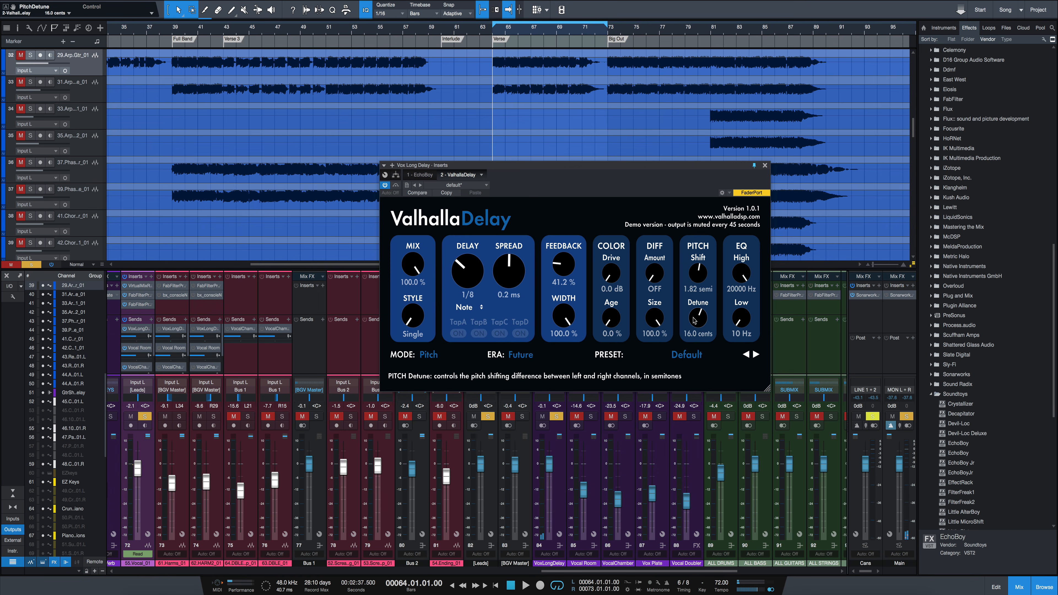
# - Set detune to about 2.4 cents and pitch shift to about -2.45 semitones, and audition the delay again
pyautogui.moveTo(698, 317); pyautogui.dragTo(699, 331)
pyautogui.moveTo(698, 273); pyautogui.dragTo(699, 292)
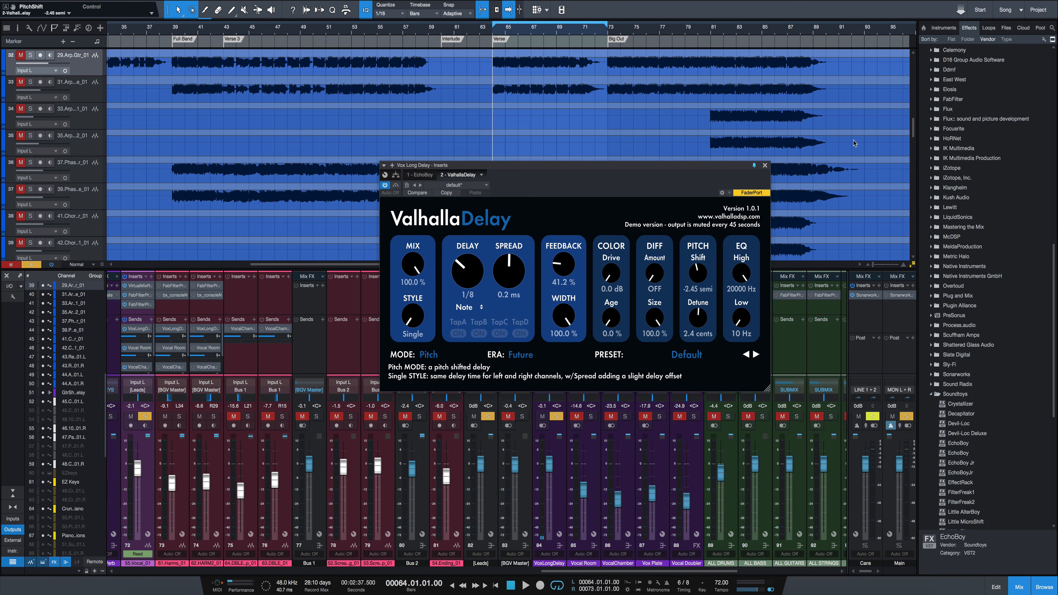
pyautogui.press('space')
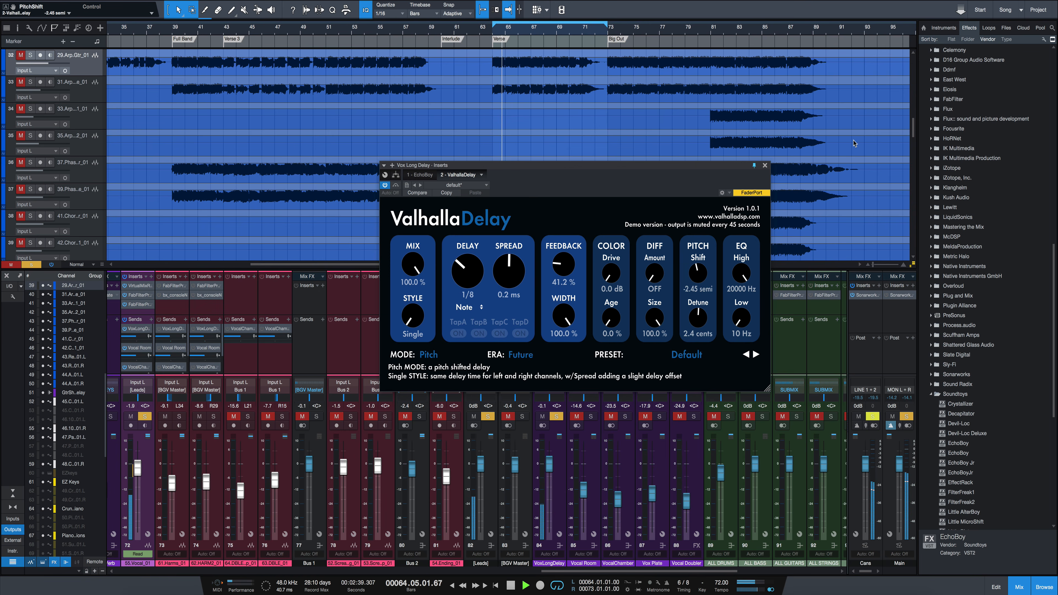
pyautogui.press('space')
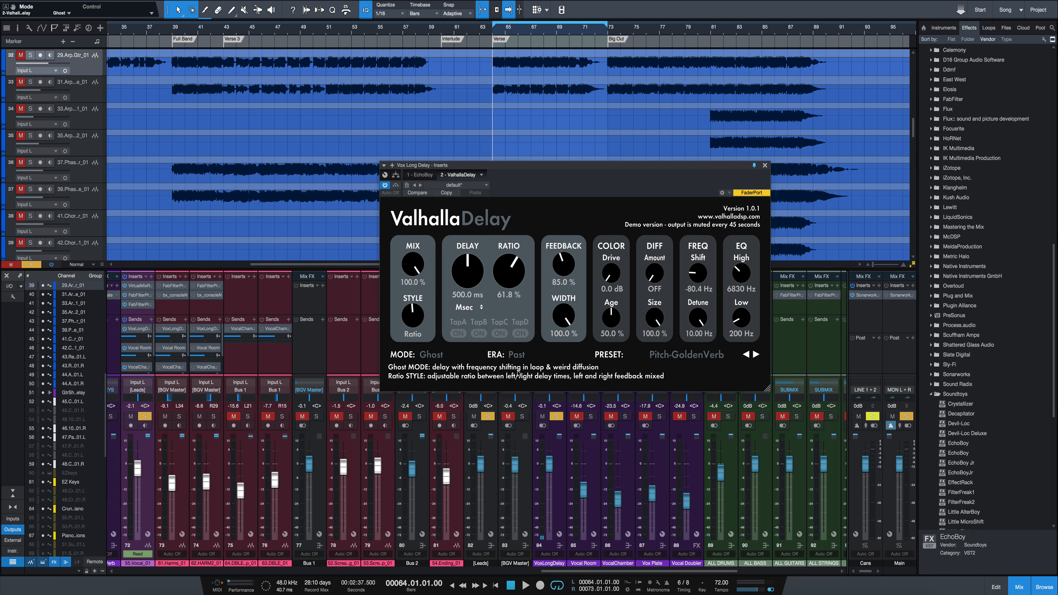
# - Audition ValhallaDelay's Ghost mode on the Pitch-GoldenVerb preset while lowering the frequency detune to about 0.01 Hz
pyautogui.press('space')
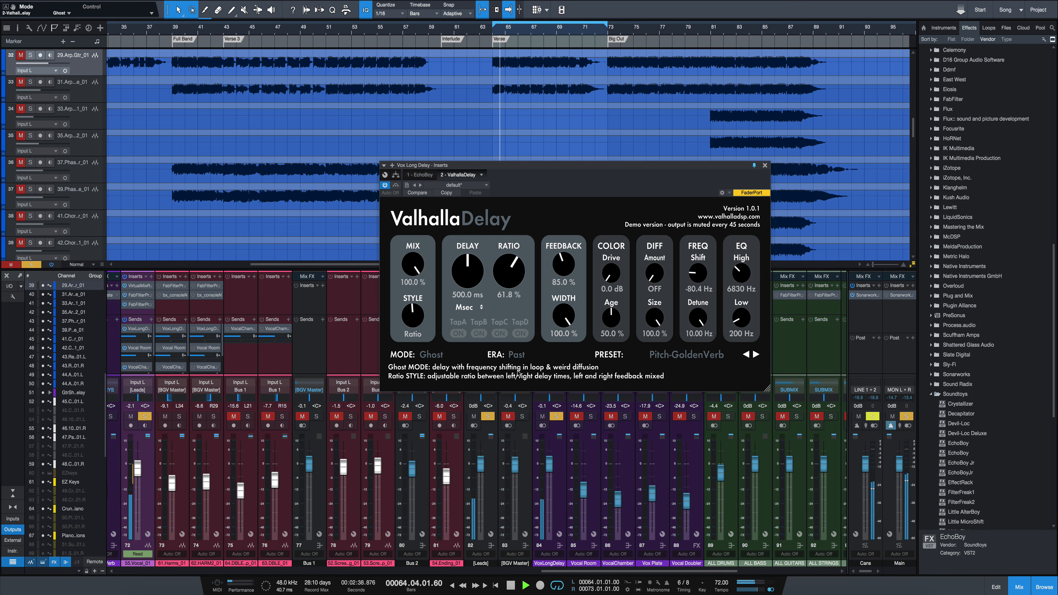
pyautogui.press('space')
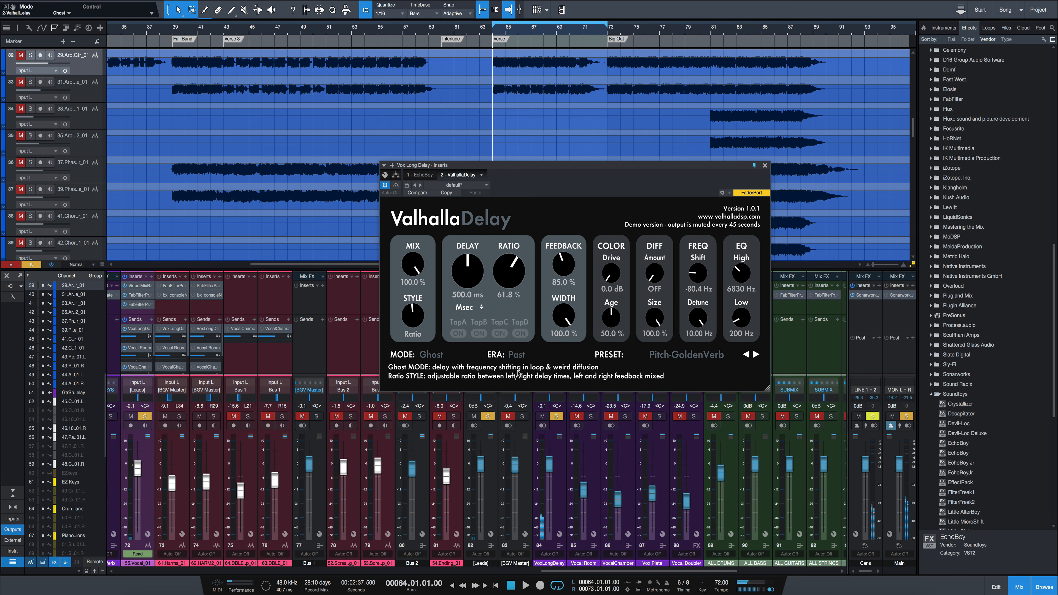
pyautogui.press('space')
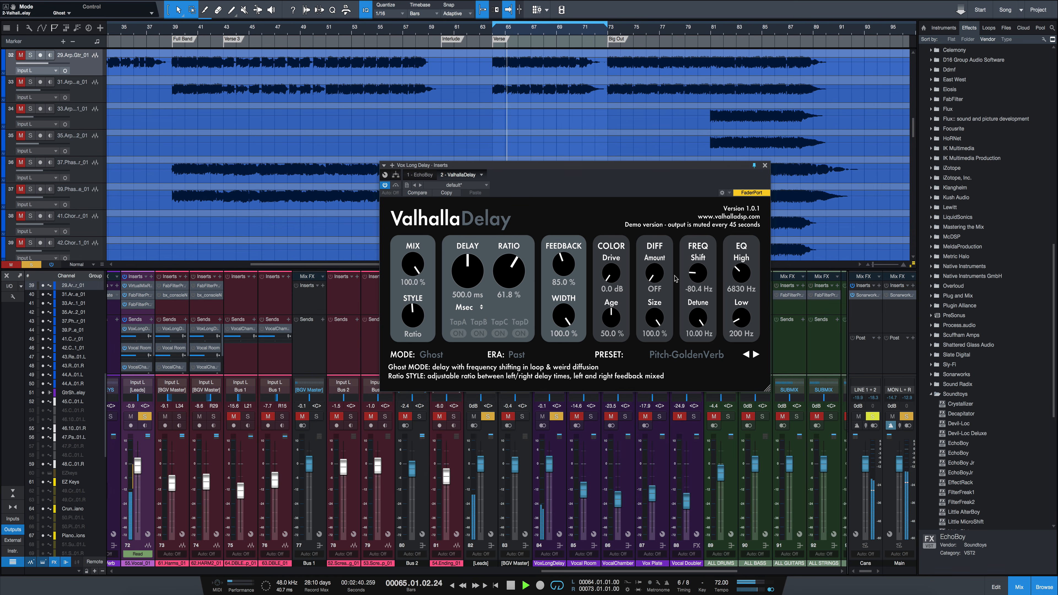
pyautogui.moveTo(693, 313); pyautogui.dragTo(697, 365)
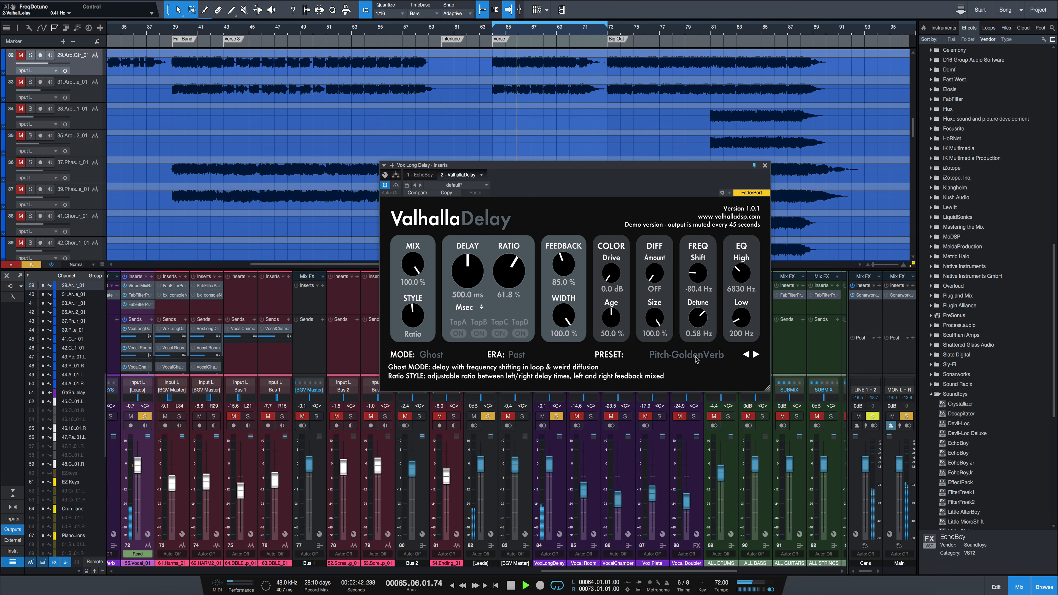
pyautogui.press('space')
pyautogui.press('space')
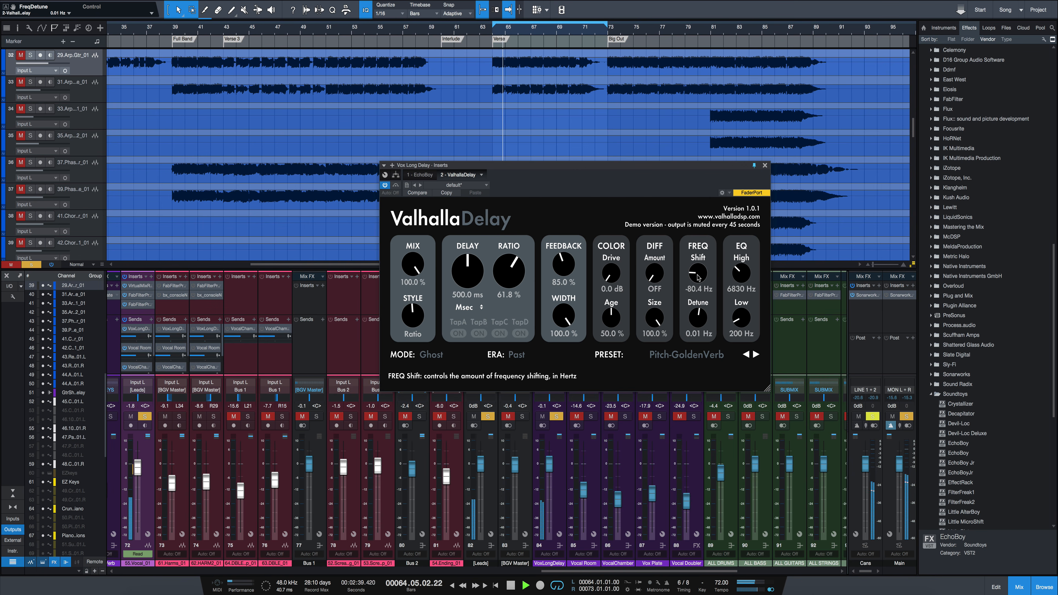
# - Bring the Ghost frequency shift to about -7.1 Hz during playback and reduce the feedback to 57%
pyautogui.moveTo(700, 272); pyautogui.dragTo(703, 265)
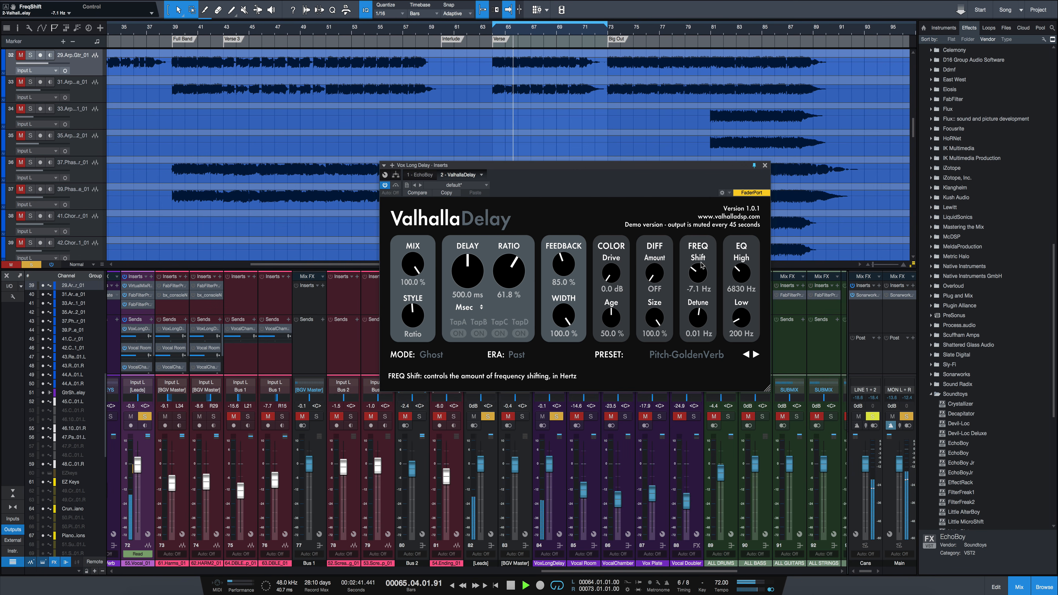
pyautogui.press('space')
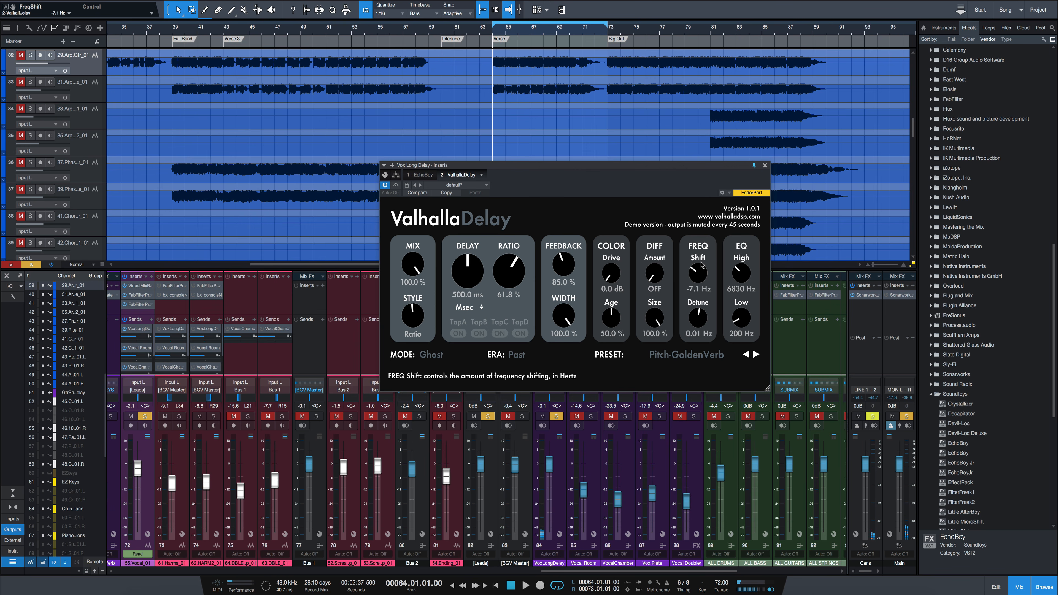
pyautogui.moveTo(563, 265); pyautogui.dragTo(564, 287)
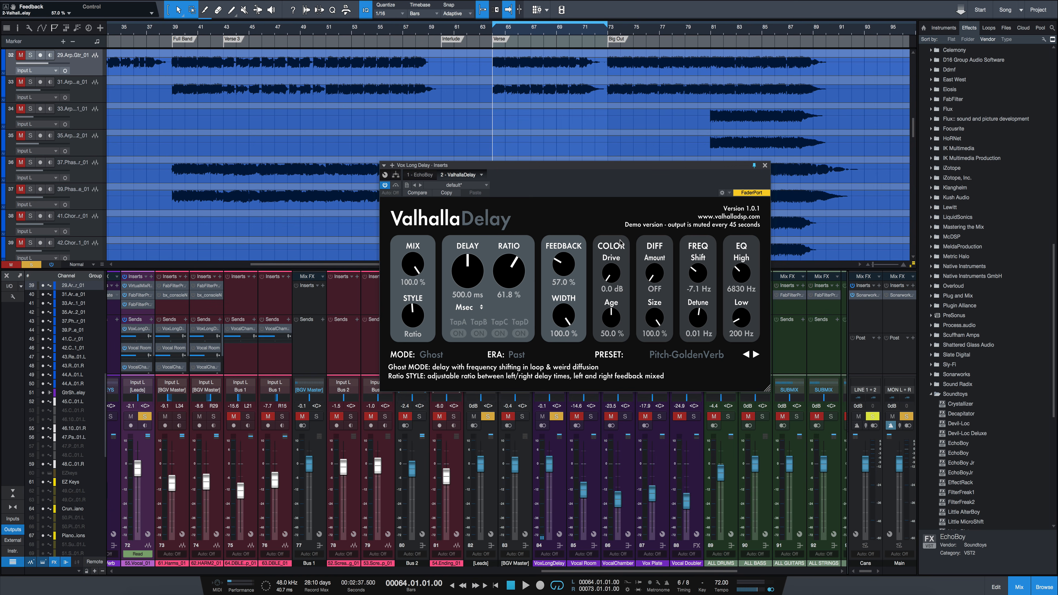
# - Switch ValhallaDelay's mode to RevPitch and play the verse to hear the reversed delay
pyautogui.click(431, 355)
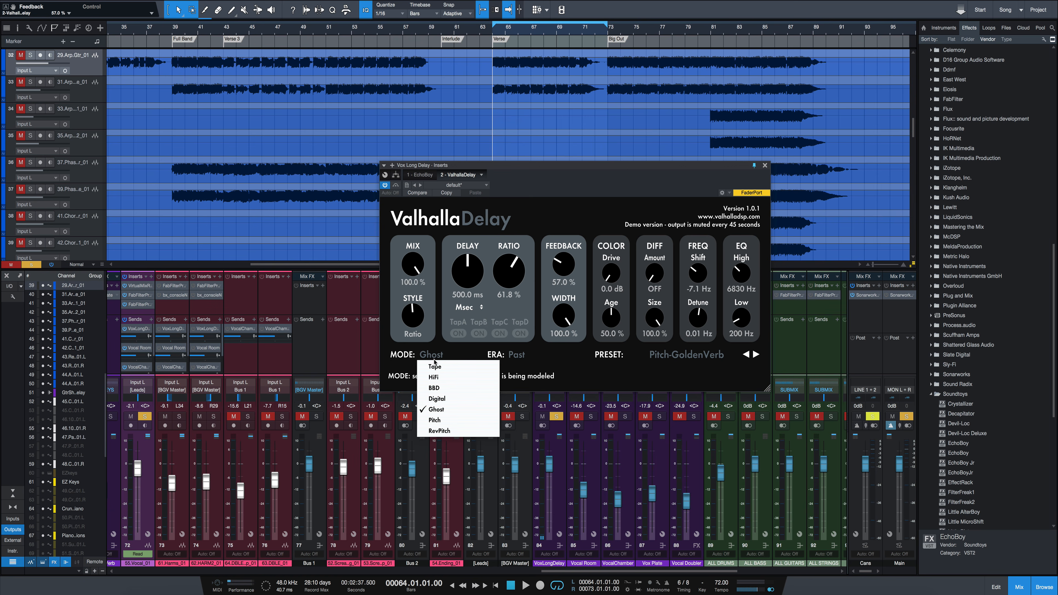
pyautogui.click(600, 371)
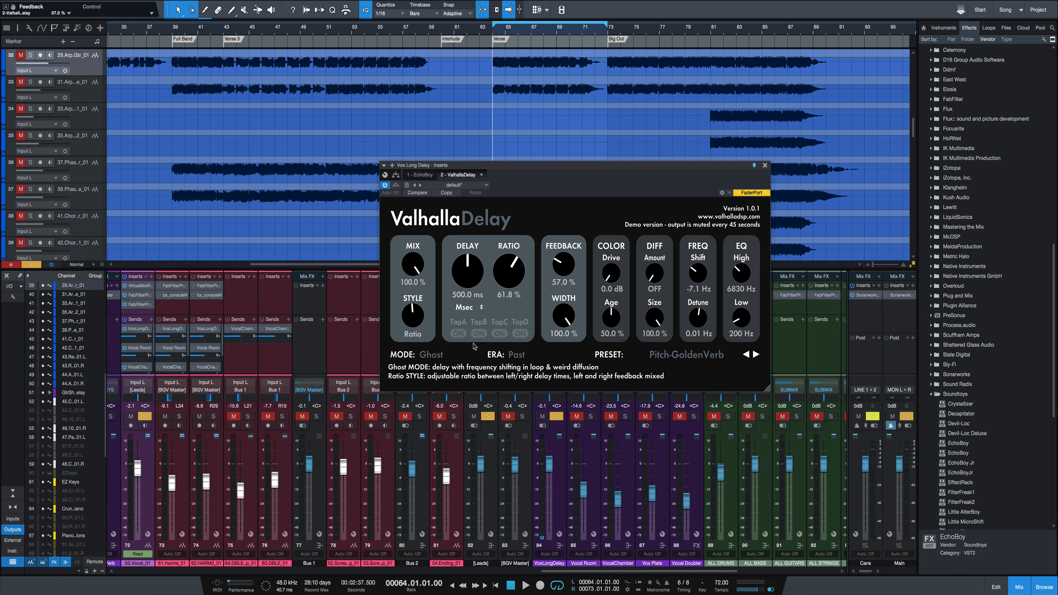
pyautogui.click(425, 355)
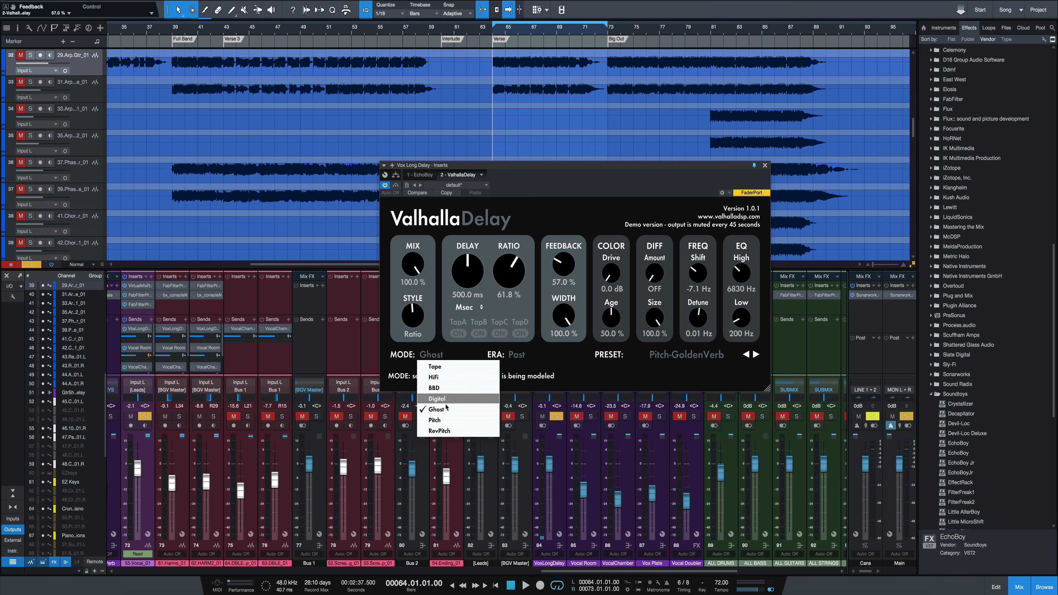
pyautogui.click(448, 431)
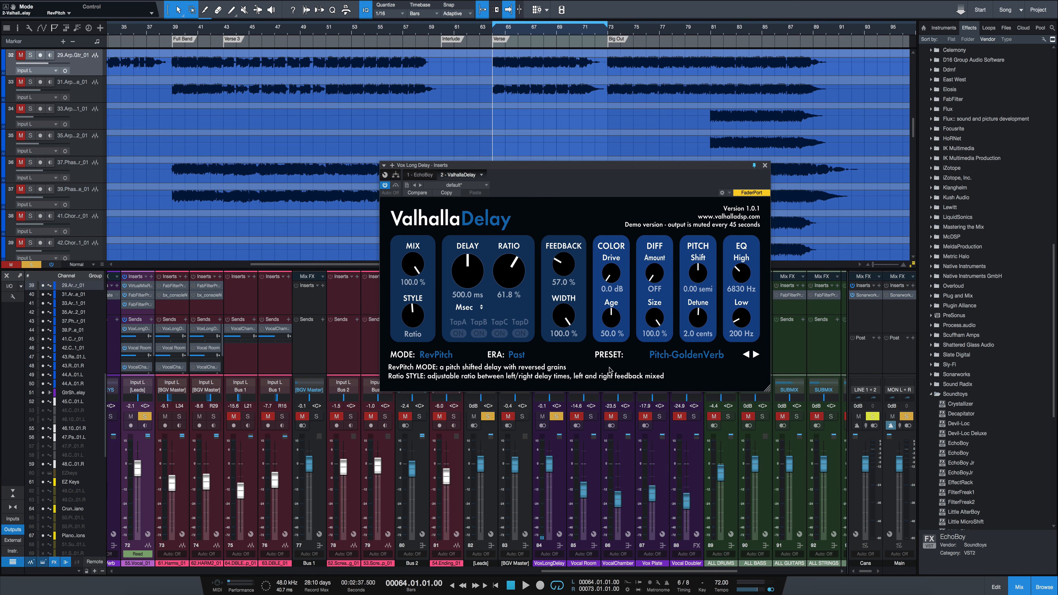
pyautogui.press('space')
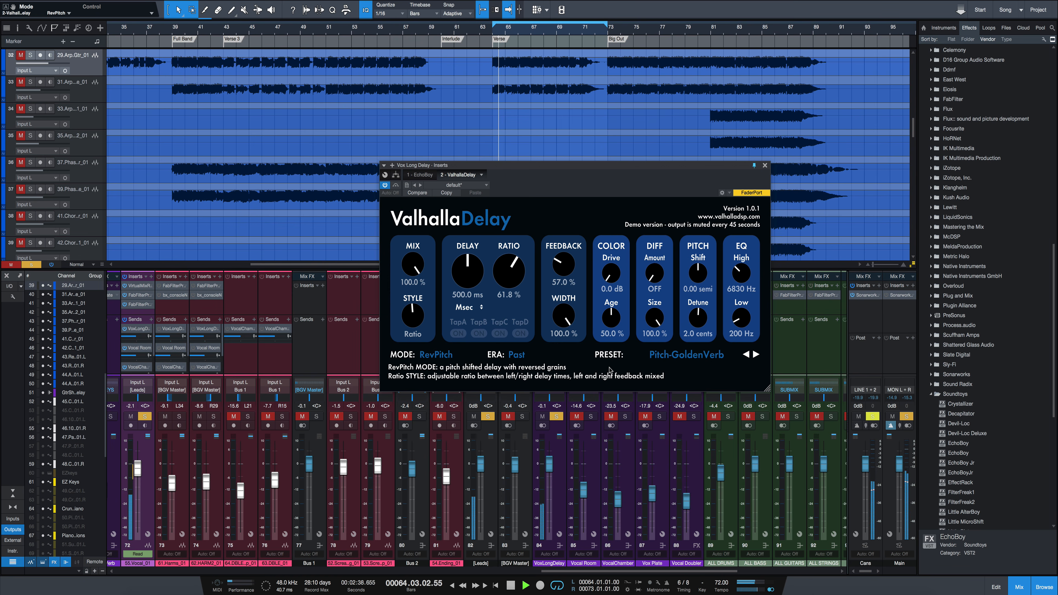
pyautogui.press('space')
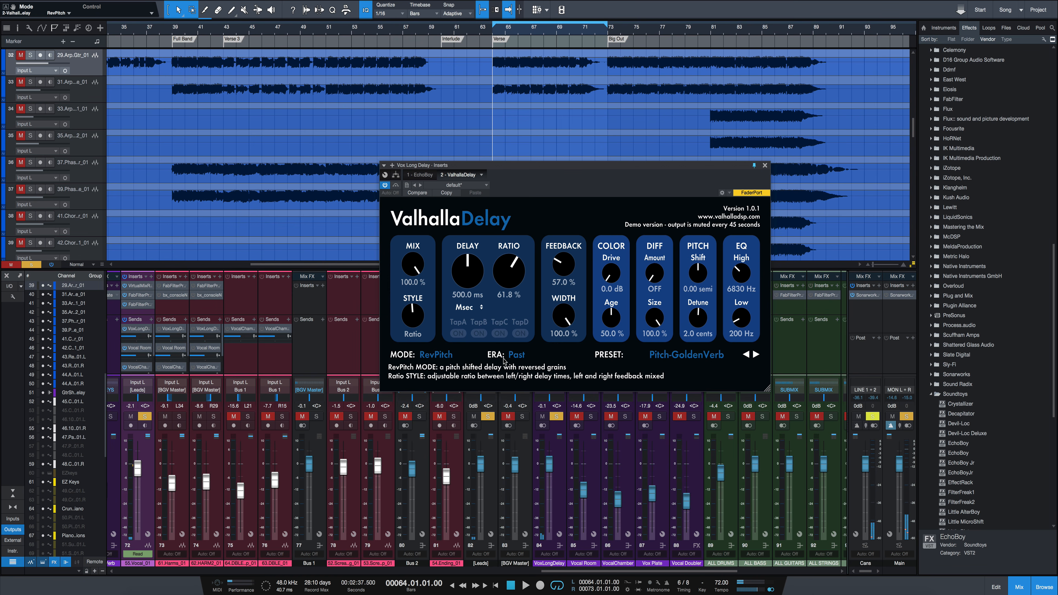
# - Change ValhallaDelay's era to Present and play the verse in RevPitch mode
pyautogui.click(516, 355)
pyautogui.click(521, 378)
pyautogui.press('space')
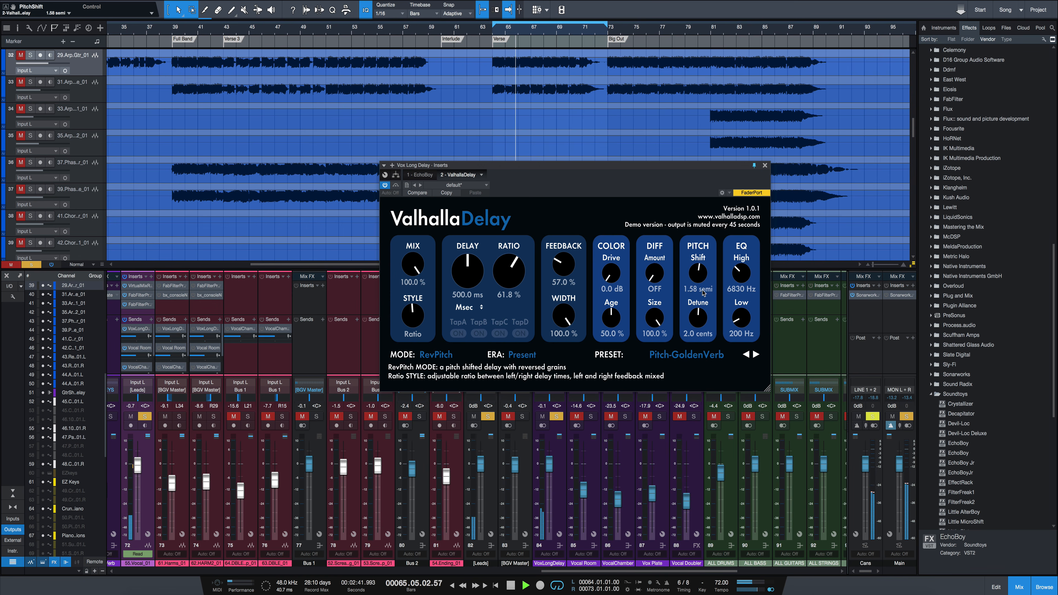
# - Audition RevPitch with the pitch shift lowered to 0.77 semitones, detune at -1.6 cents and feedback at 56.2%
pyautogui.moveTo(703, 287); pyautogui.dragTo(703, 325)
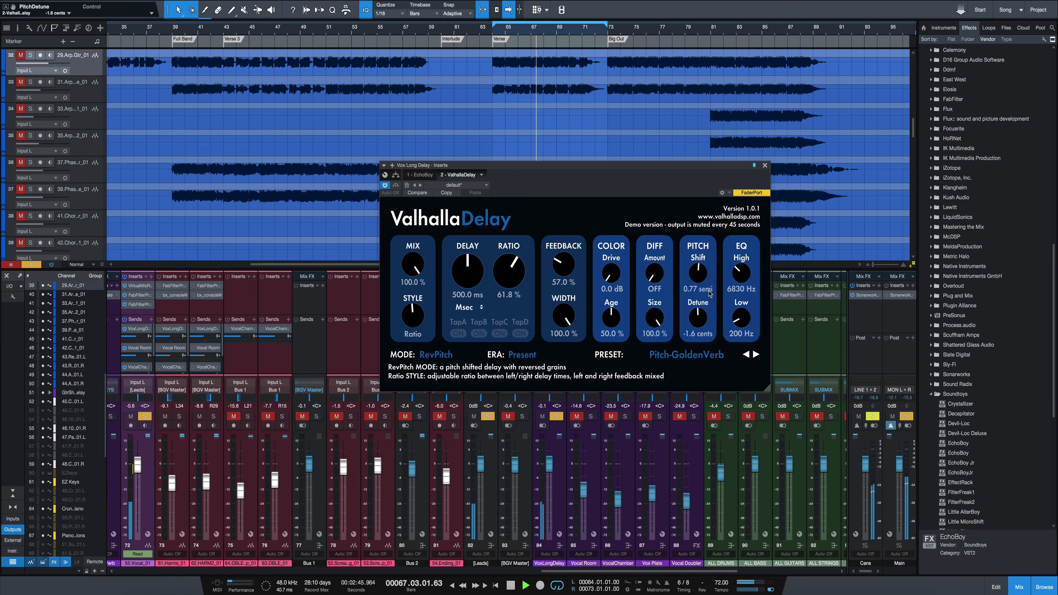
pyautogui.press('space')
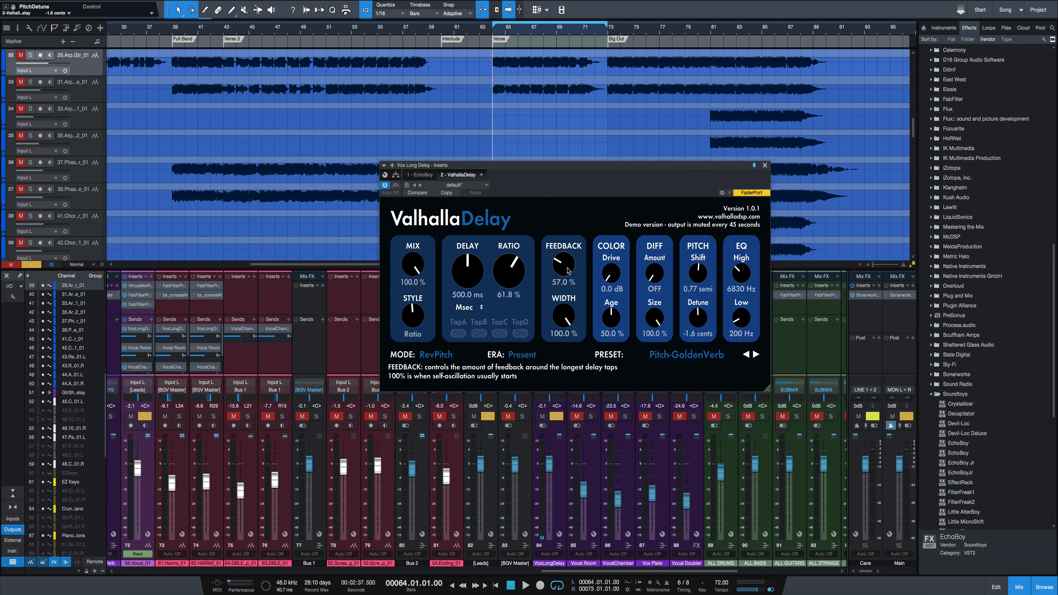
pyautogui.press('space')
pyautogui.moveTo(569, 274); pyautogui.dragTo(577, 296)
pyautogui.press('space')
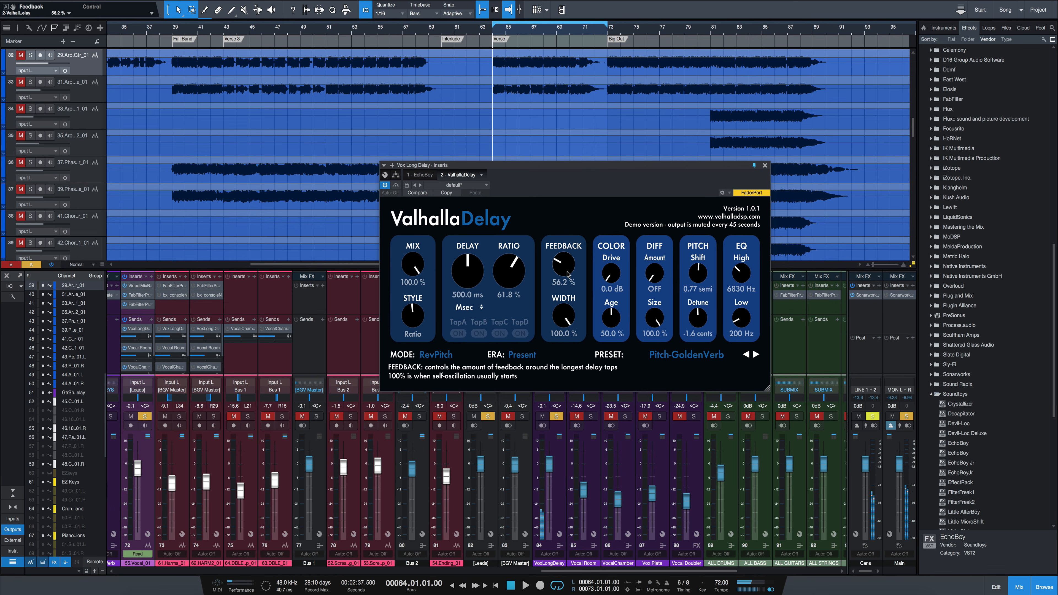
# - Set ValhallaDelay's pitch shift to 0 semitones and its detune to 0 cents
pyautogui.click(684, 289)
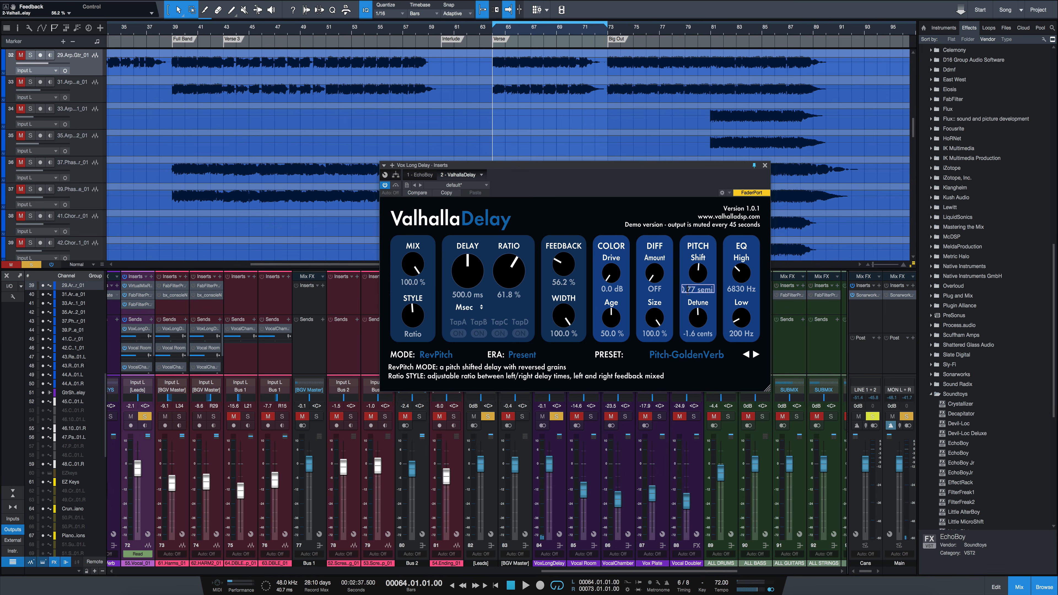
pyautogui.write('0')
pyautogui.press('Return')
pyautogui.click(693, 340)
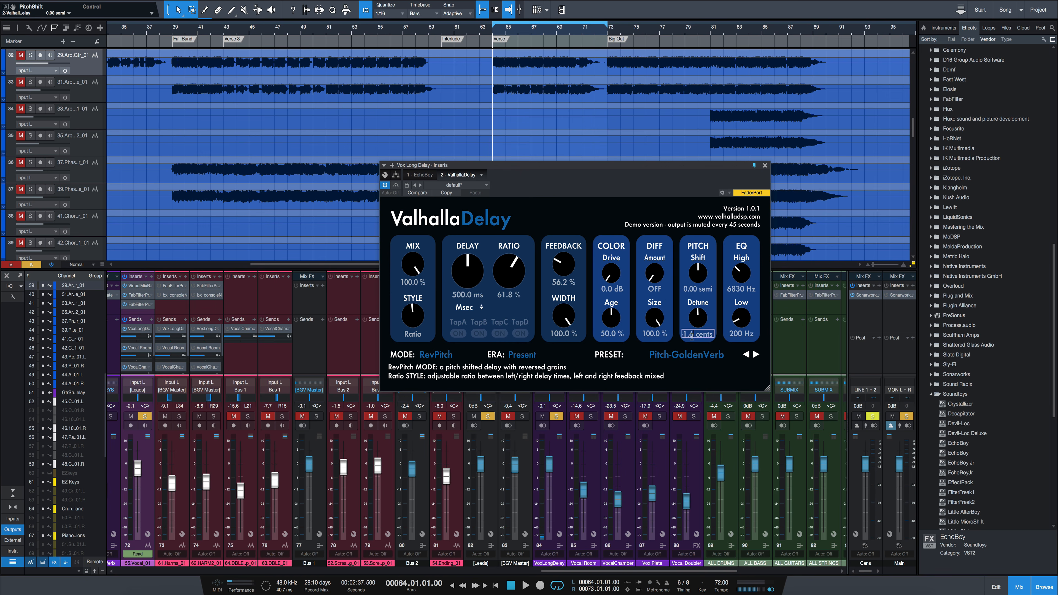
pyautogui.write('-1')
pyautogui.press('Return')
pyautogui.click(700, 337)
pyautogui.write('0')
pyautogui.press('Return')
# - Raise ValhallaDelay's feedback to 94.4% while playing the verse in RevPitch mode
pyautogui.press('space')
pyautogui.moveTo(565, 272)
pyautogui.mouseDown()
pyautogui.moveTo(568, 257)
pyautogui.moveTo(569, 268)
pyautogui.mouseUp()
pyautogui.press('space')
pyautogui.press('space')
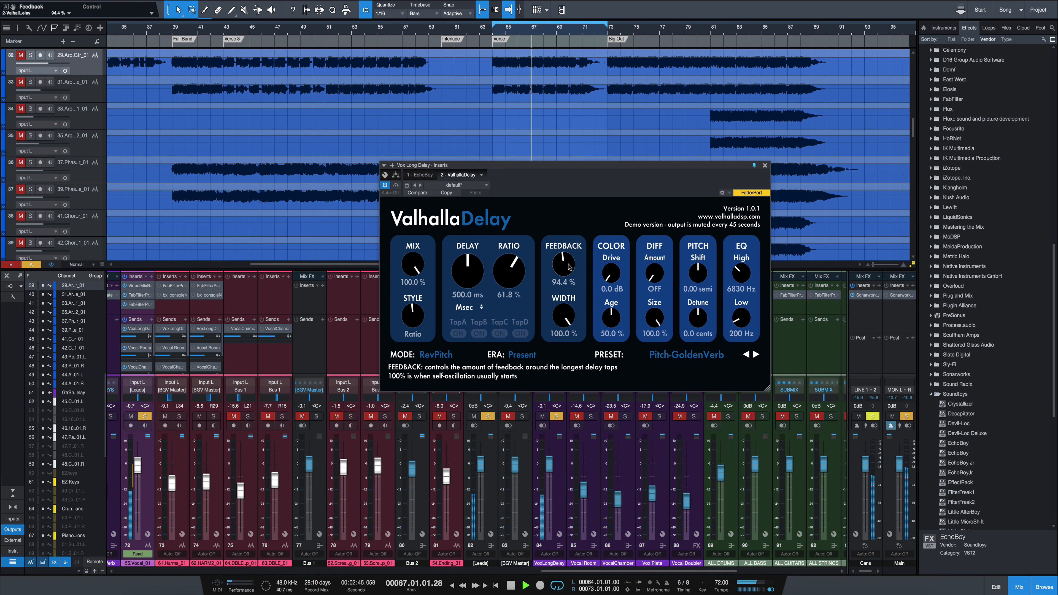
pyautogui.press('space')
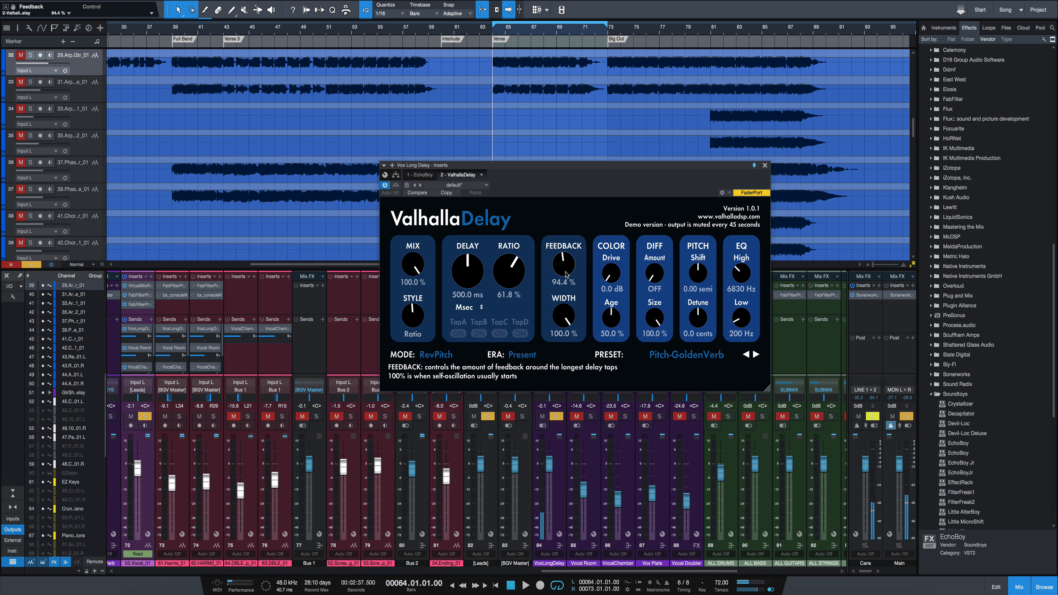
# - Lower the feedback to 18% while playing the verse, and settle it at 29.6% with playback stopped
pyautogui.press('space')
pyautogui.moveTo(567, 277); pyautogui.dragTo(558, 321)
pyautogui.press('space')
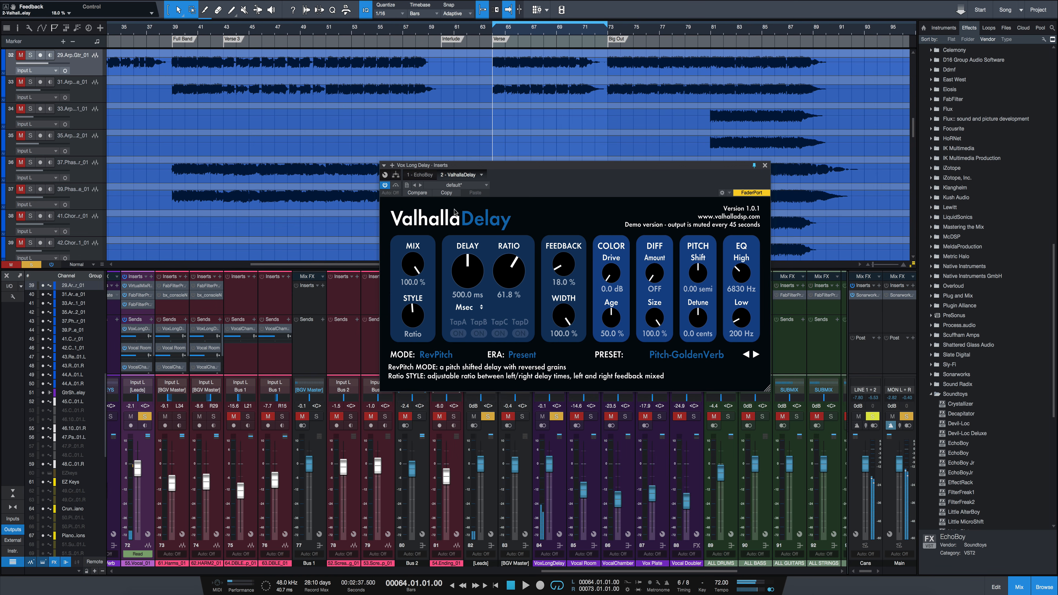
pyautogui.moveTo(565, 264); pyautogui.dragTo(565, 260)
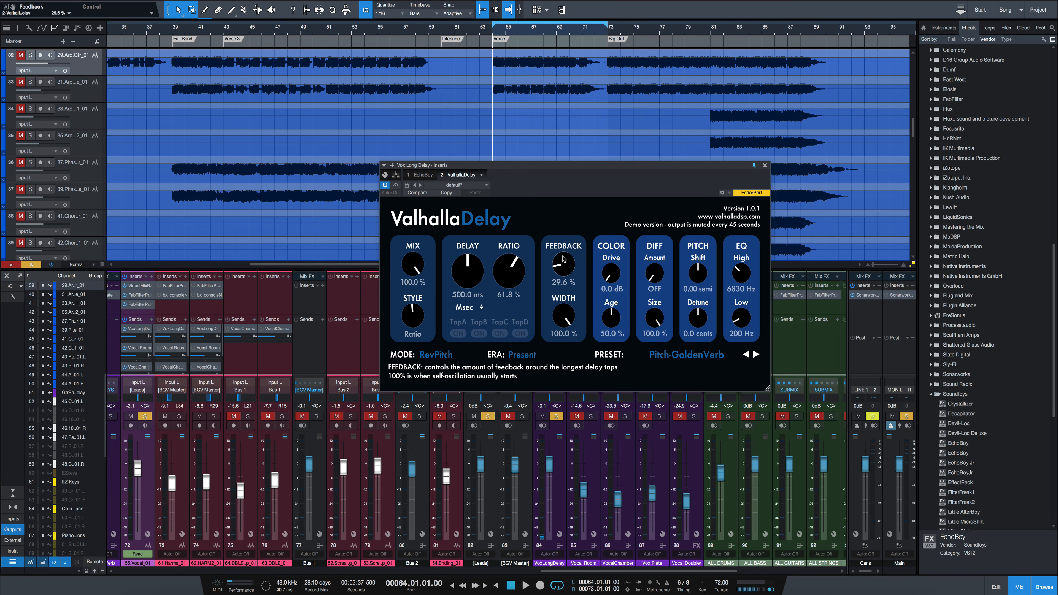
pyautogui.click(431, 355)
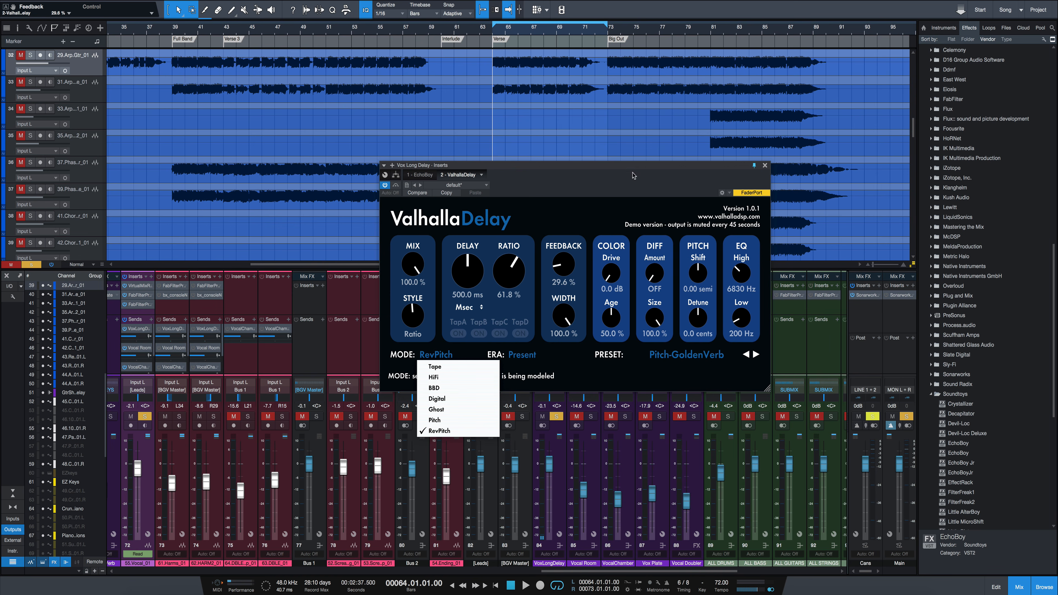
pyautogui.click(766, 165)
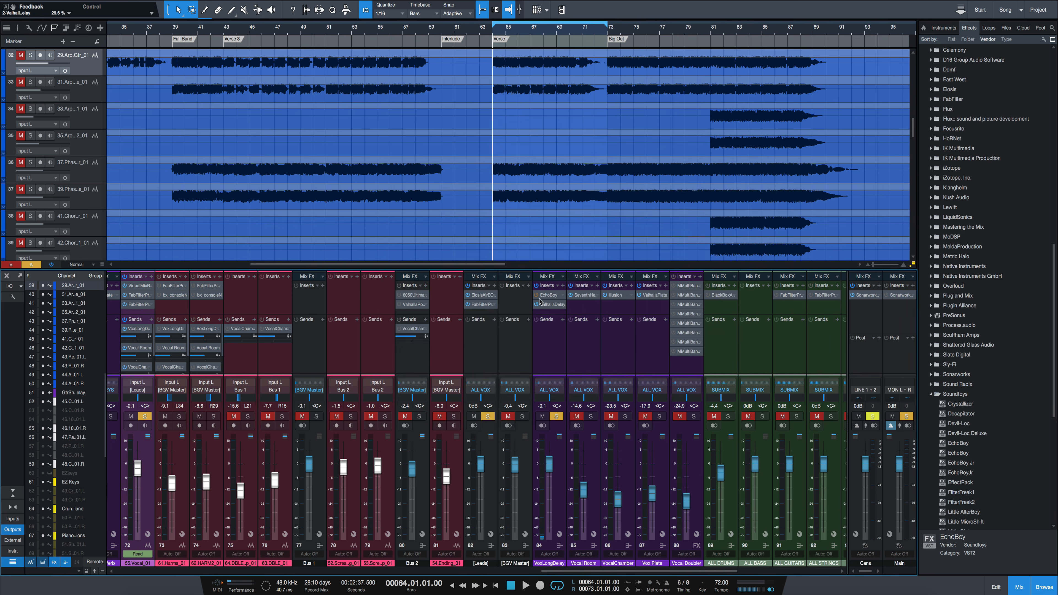
pyautogui.click(549, 306)
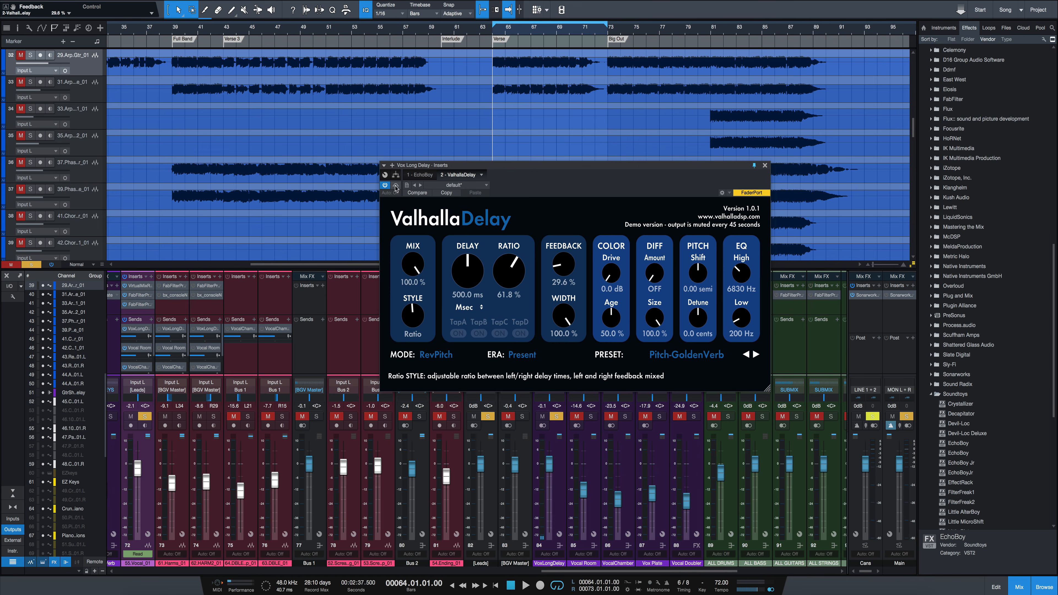
# - Bypass ValhallaDelay, activate EchoBoy on the Vox Long Delay channel and set EchoBoy's mode to Rhythm Echo
pyautogui.click(424, 175)
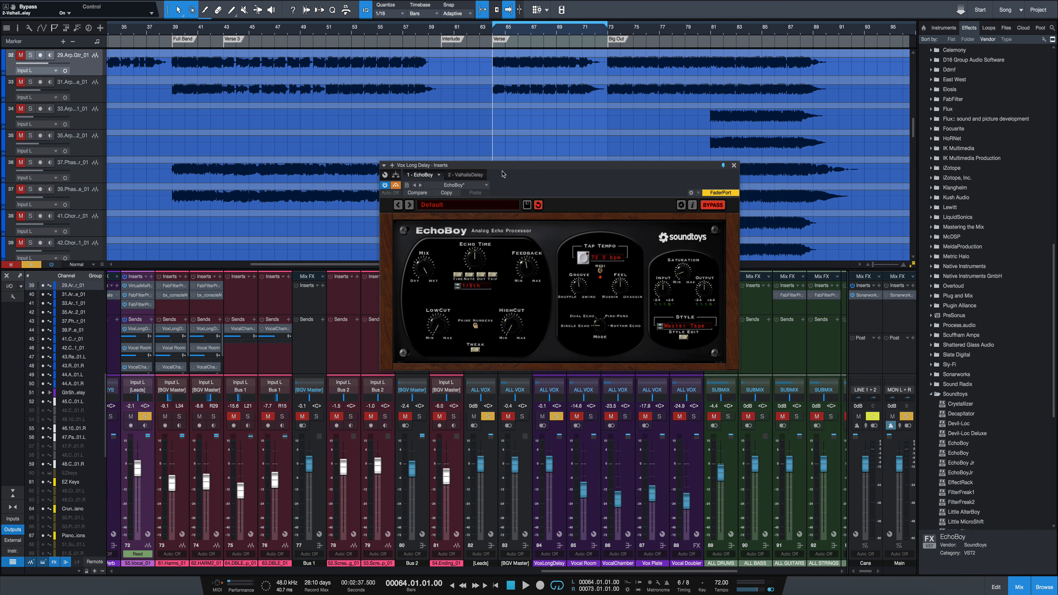
pyautogui.click(395, 186)
pyautogui.moveTo(600, 331); pyautogui.dragTo(601, 317)
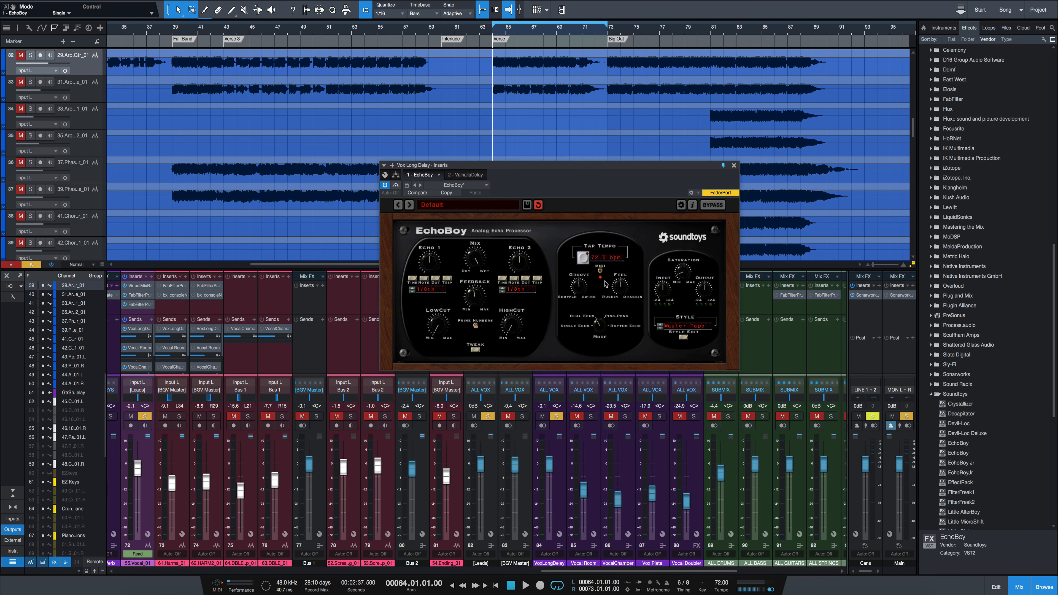
pyautogui.moveTo(593, 171); pyautogui.dragTo(538, 167)
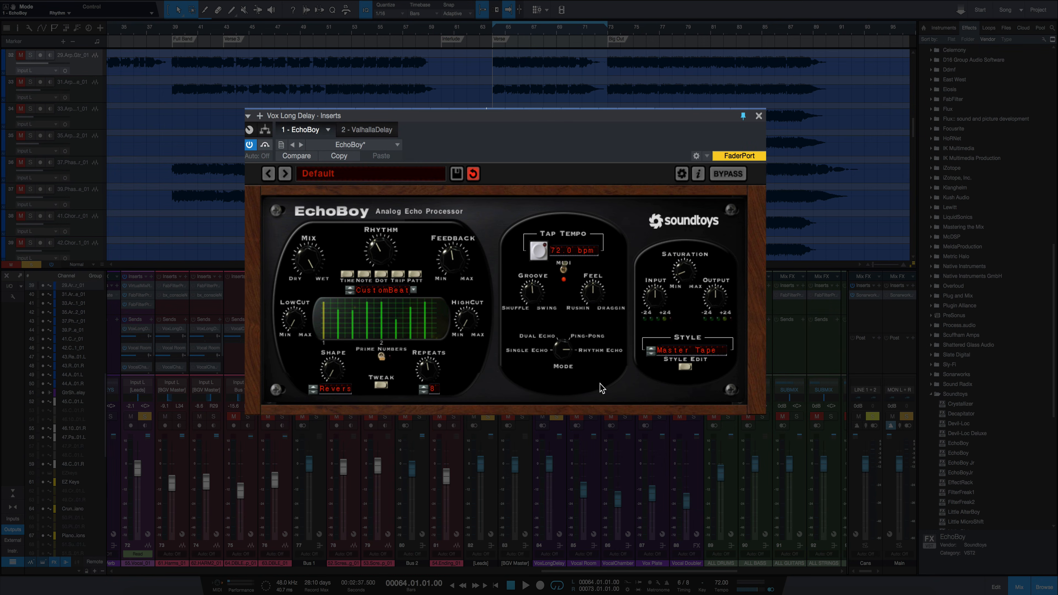
# - Toggle the lead vocal's solo while playing the verse through EchoBoy's Rhythm Echo mode
pyautogui.press('space')
pyautogui.click(146, 418)
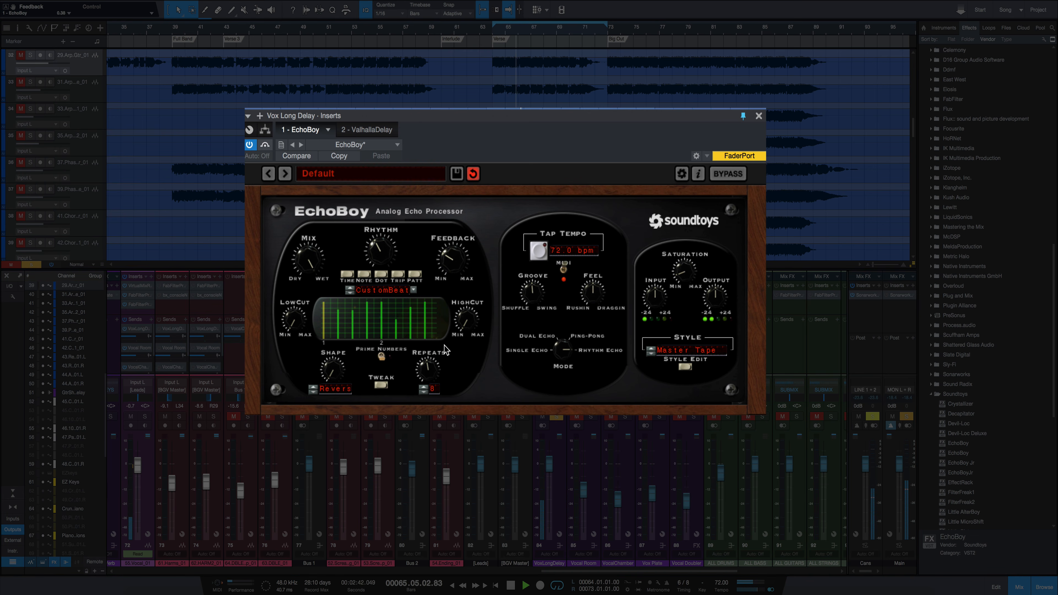
pyautogui.press('space')
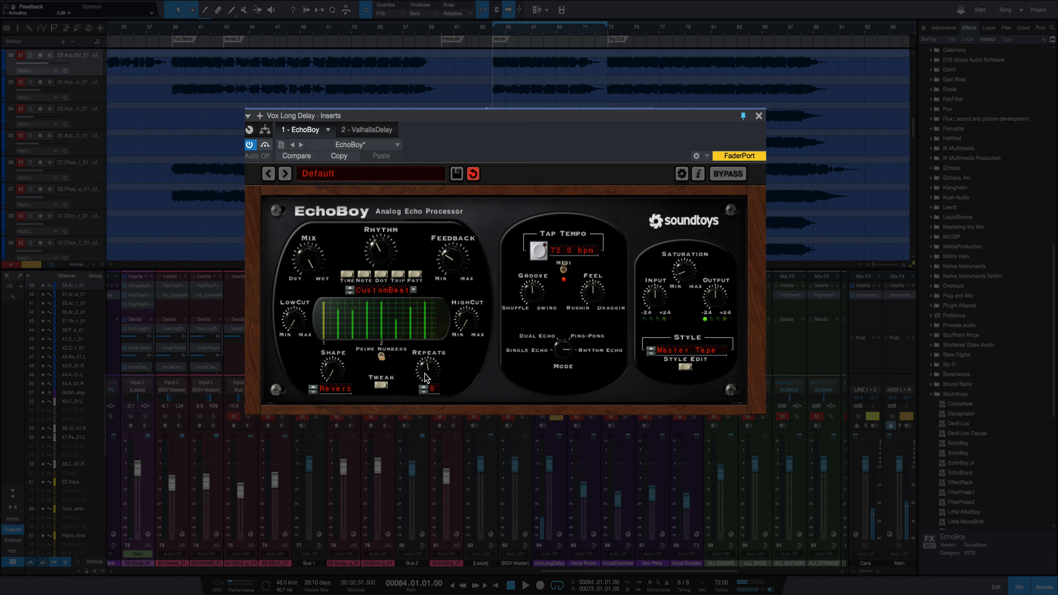
# - Redraw EchoBoy's custom rhythm pattern as 12 repeats with varied echo levels, and play the verse through it
pyautogui.moveTo(437, 376); pyautogui.dragTo(435, 396)
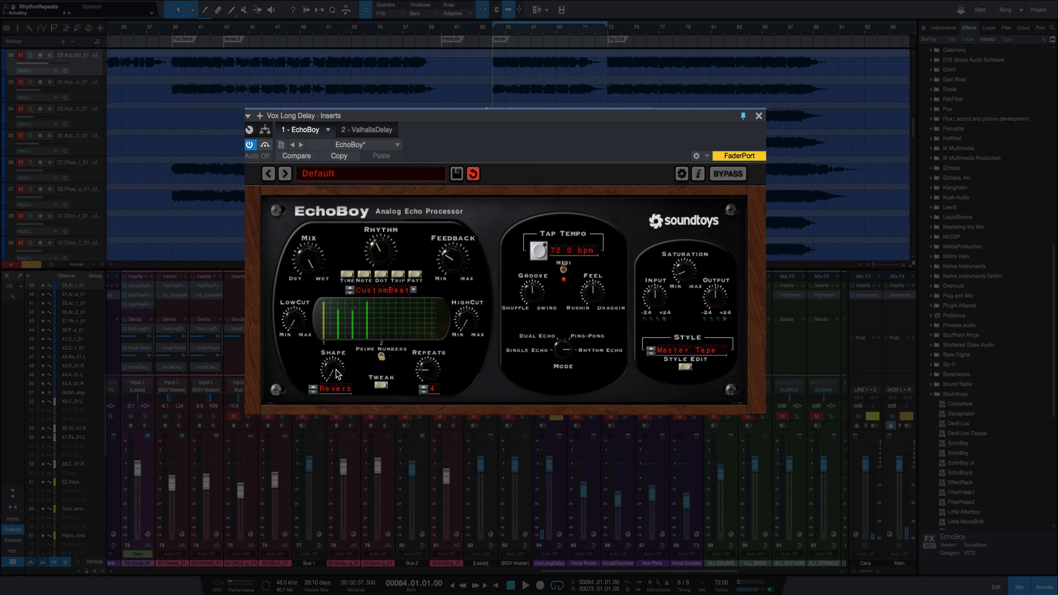
pyautogui.moveTo(337, 374); pyautogui.dragTo(347, 324)
pyautogui.click(390, 331)
pyautogui.click(382, 323)
pyautogui.click(403, 326)
pyautogui.click(396, 319)
pyautogui.moveTo(398, 325)
pyautogui.mouseDown()
pyautogui.moveTo(399, 295)
pyautogui.moveTo(400, 325)
pyautogui.moveTo(399, 306)
pyautogui.mouseUp()
pyautogui.click(418, 313)
pyautogui.click(411, 317)
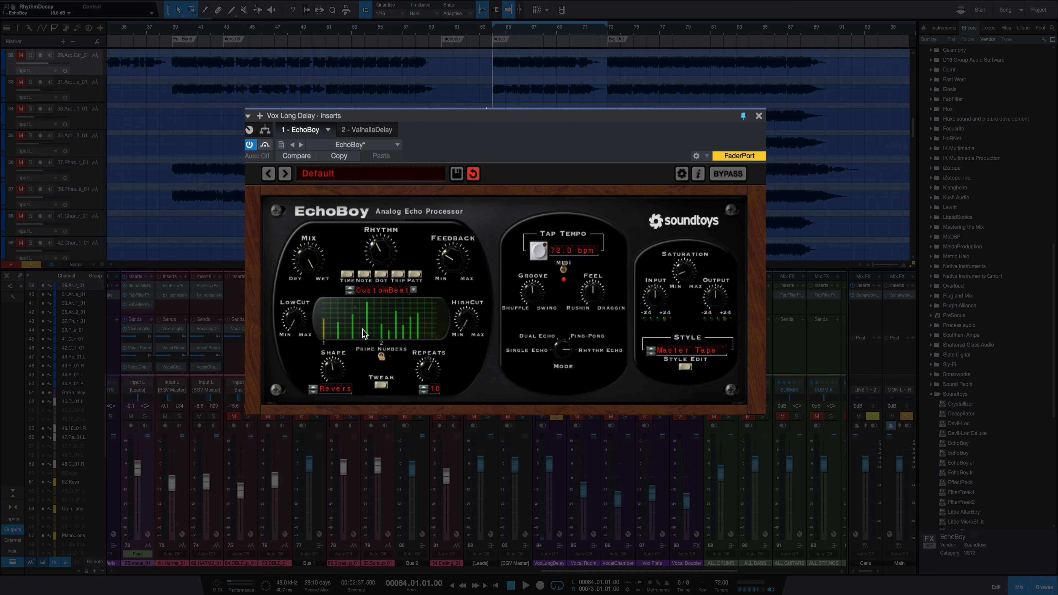
pyautogui.click(345, 333)
pyautogui.press('space')
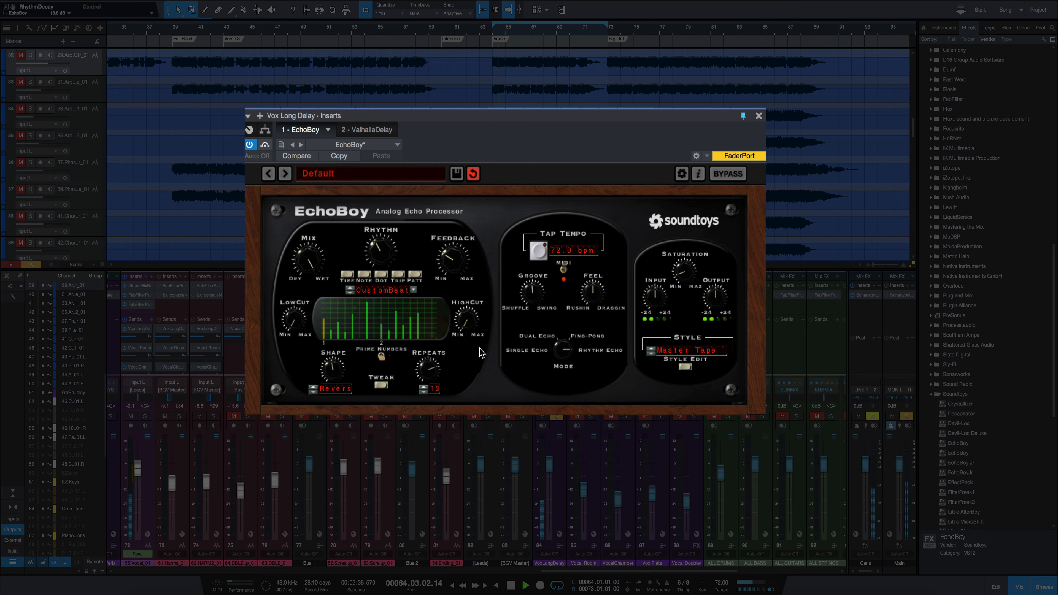
pyautogui.press('space')
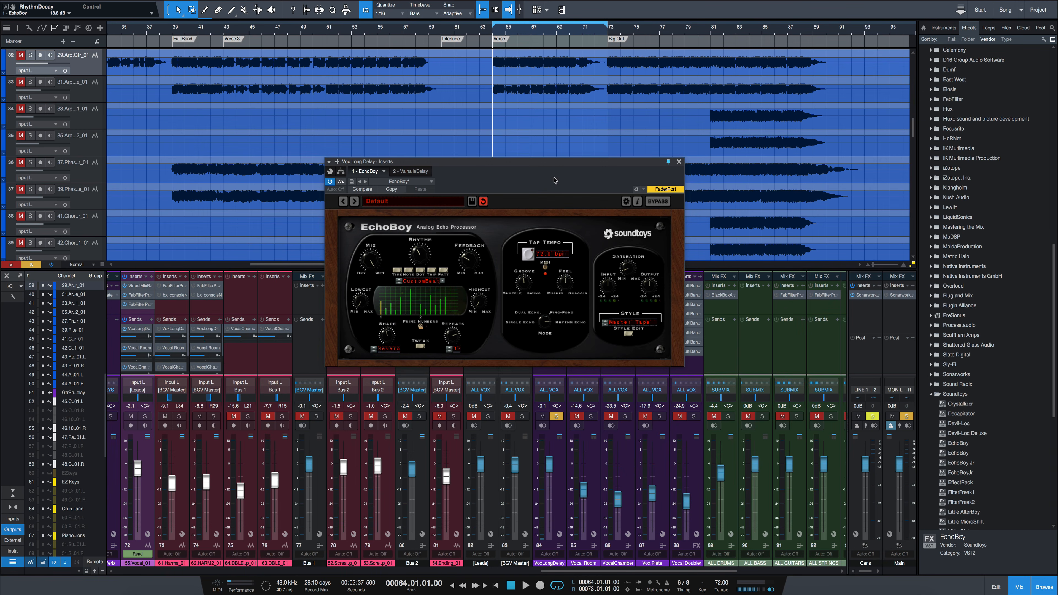
# - Place EchoBoy and ValhallaDelay side by side in separate plug-in windows
pyautogui.moveTo(560, 166); pyautogui.dragTo(315, 138)
pyautogui.click(554, 305)
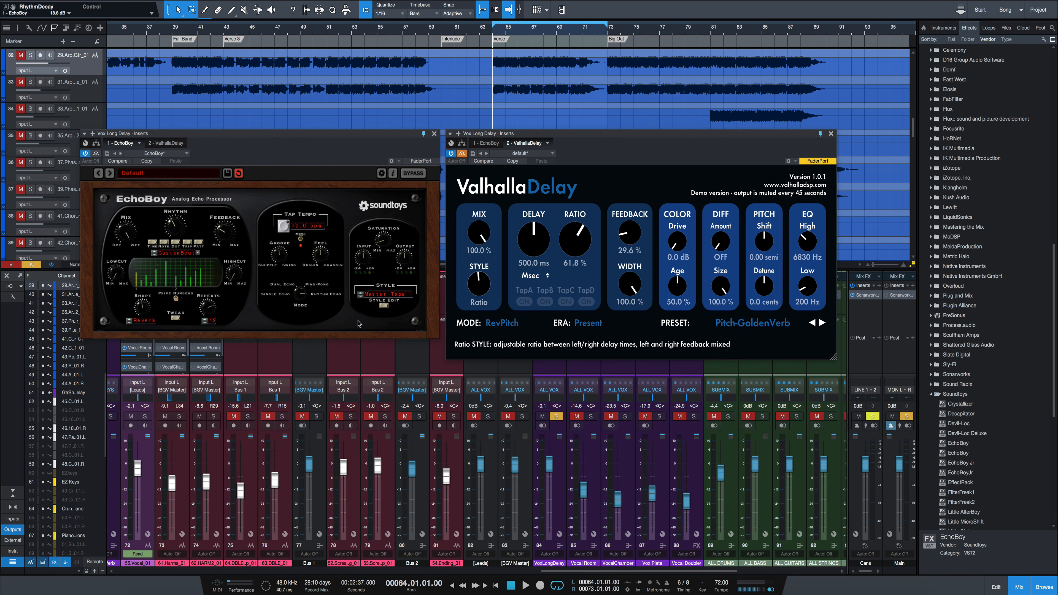
# - Review the full range of EchoBoy's echo styles and expand its Style Edit controls
pyautogui.click(394, 293)
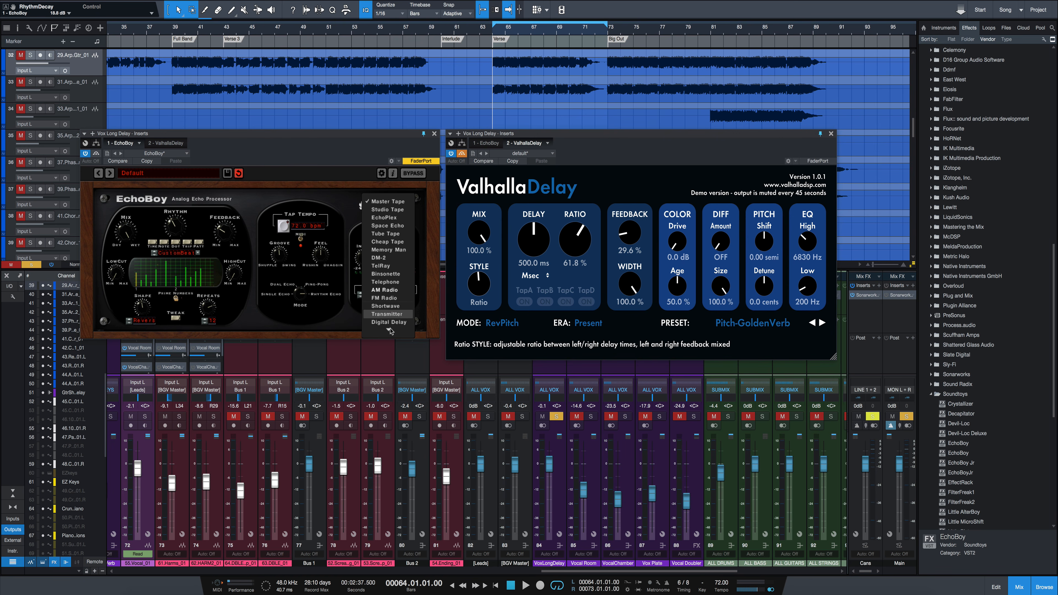
pyautogui.moveTo(391, 332)
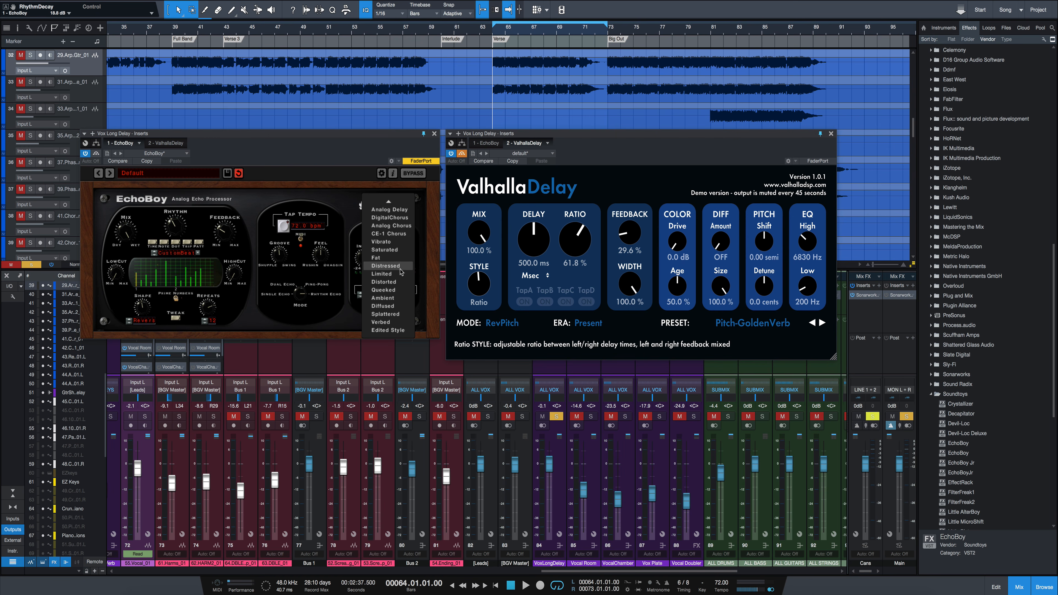
pyautogui.moveTo(395, 203)
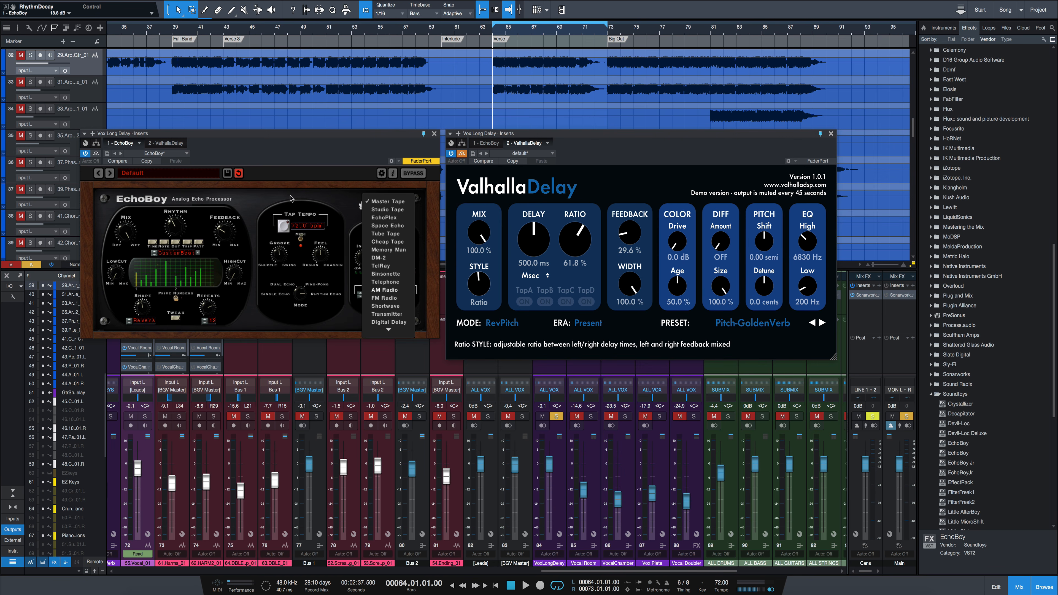
pyautogui.click(328, 184)
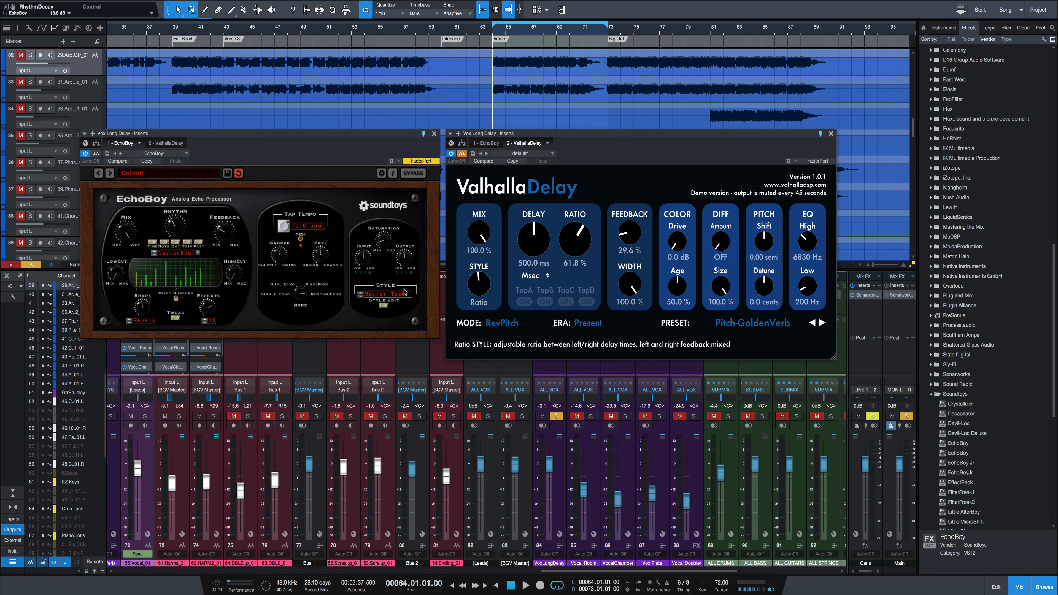
pyautogui.click(384, 306)
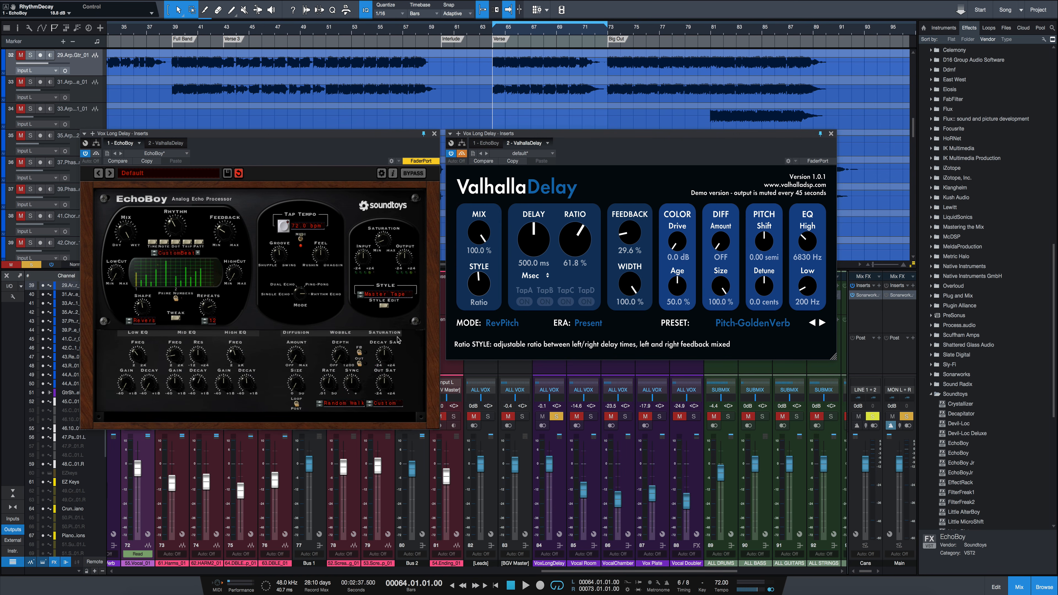